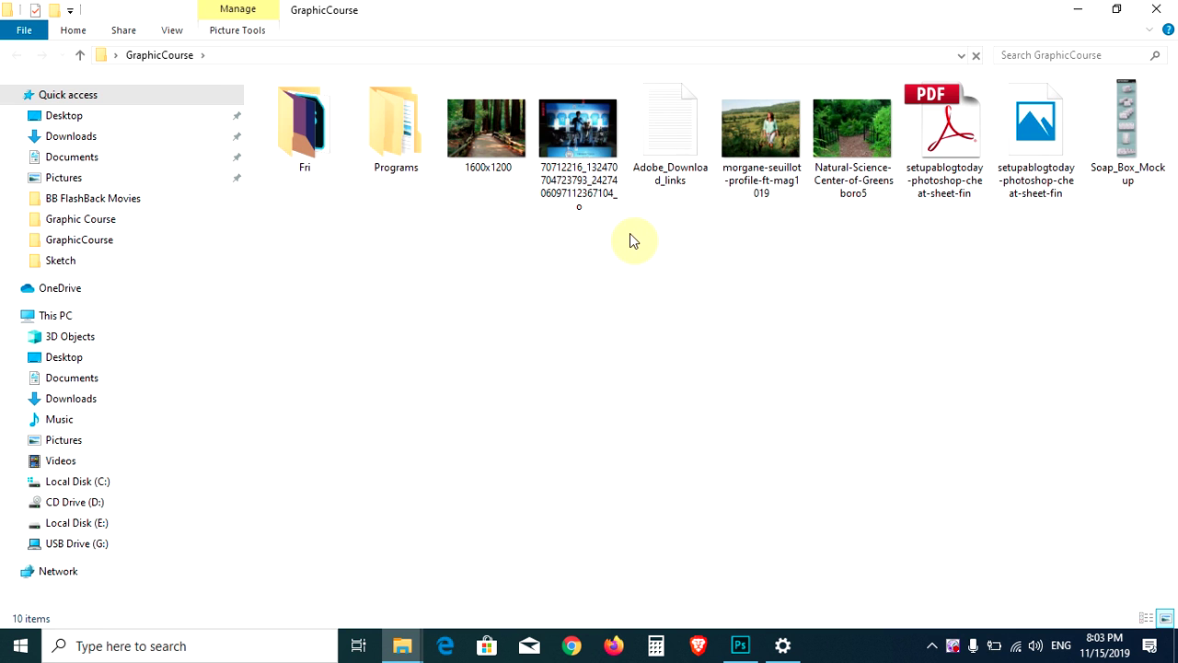
# - Open the trophy tour JPG from File Explorer with Adobe Photoshop CC 2019
pyautogui.click(578, 136)
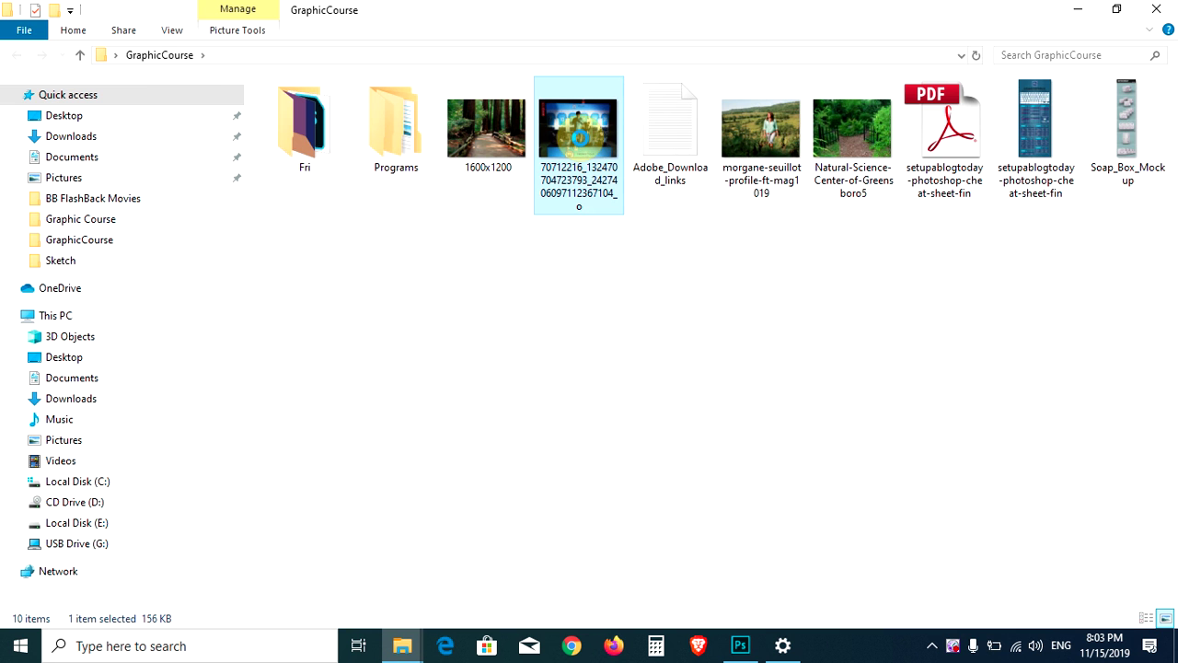
pyautogui.rightClick(580, 137)
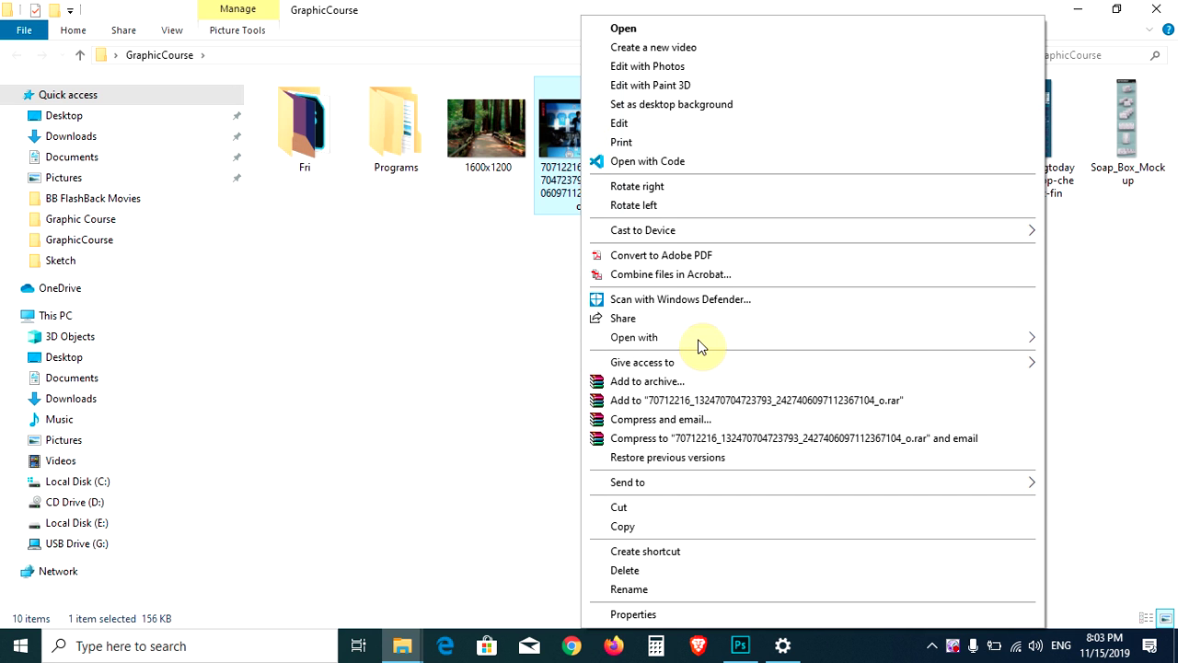
pyautogui.moveTo(634, 336)
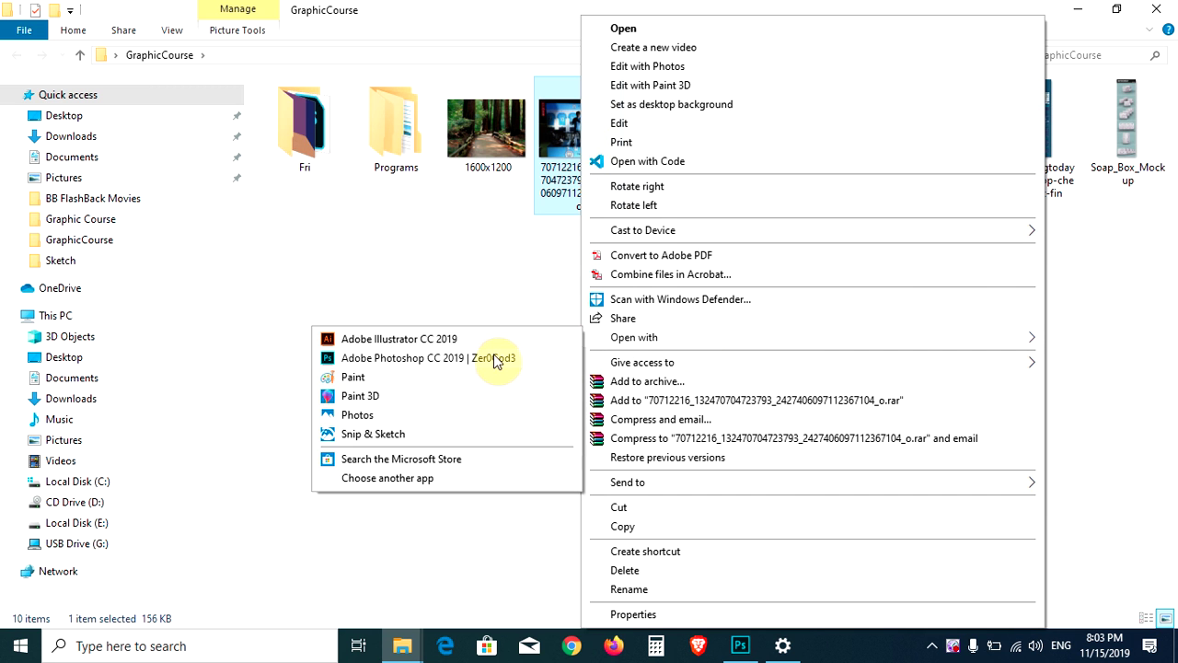
pyautogui.click(496, 359)
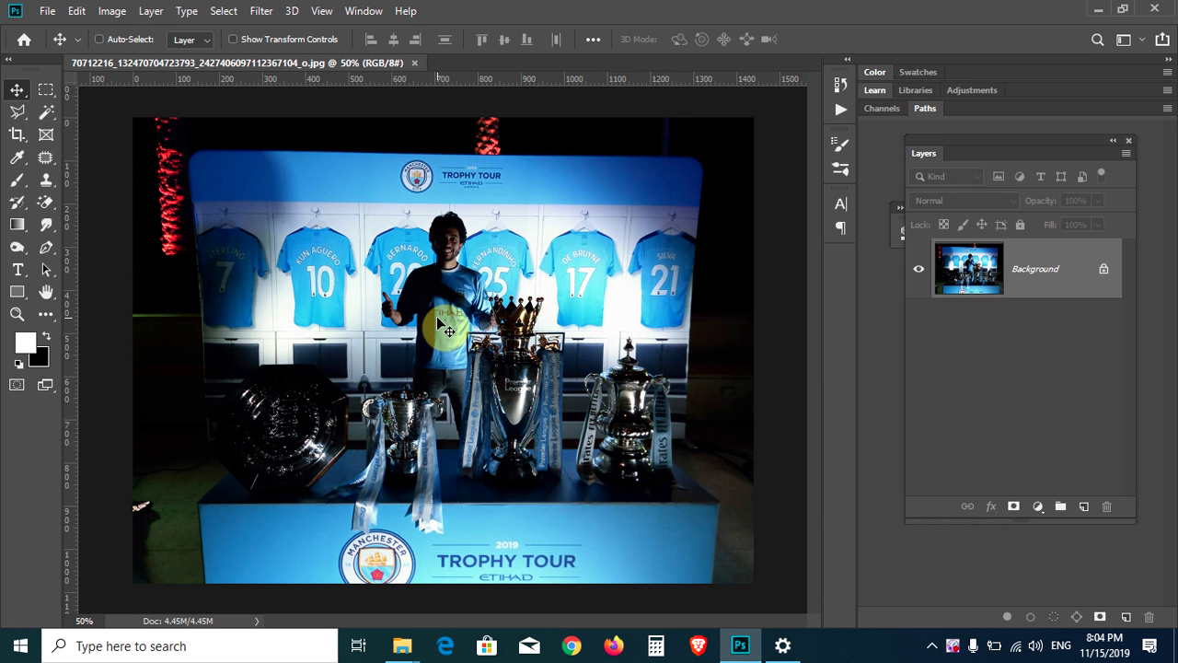
pyautogui.press('ctrl')
pyautogui.hotkey('ctrl', 'l')
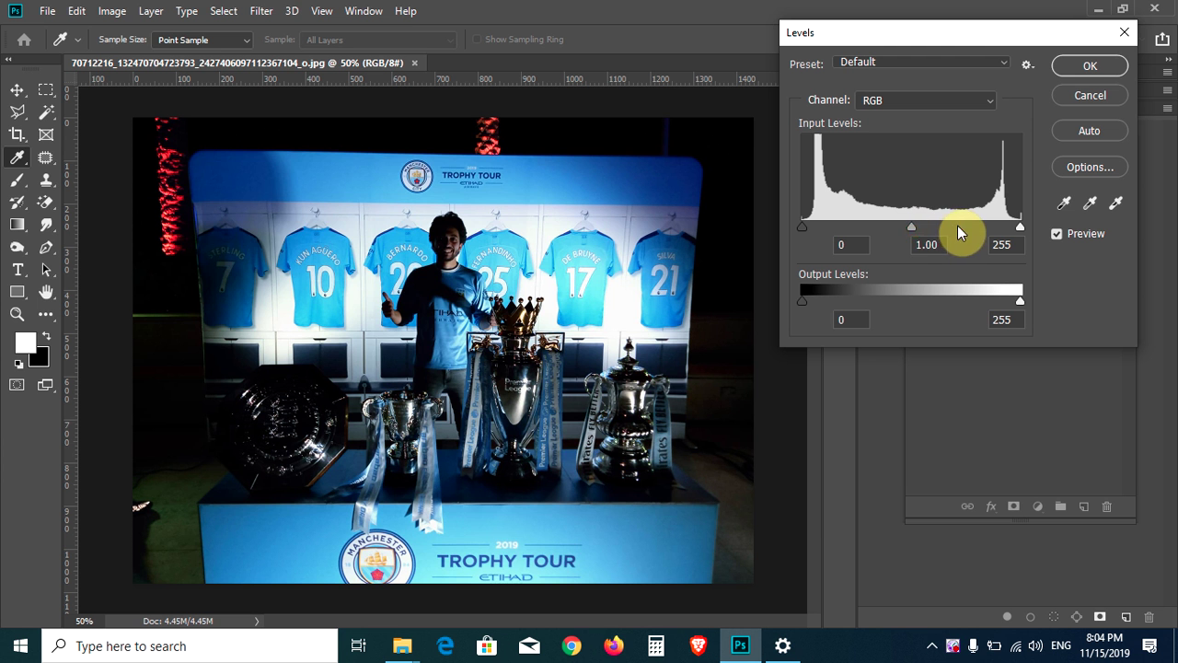
pyautogui.moveTo(912, 229)
pyautogui.mouseDown()
pyautogui.moveTo(961, 225)
pyautogui.moveTo(833, 225)
pyautogui.mouseUp()
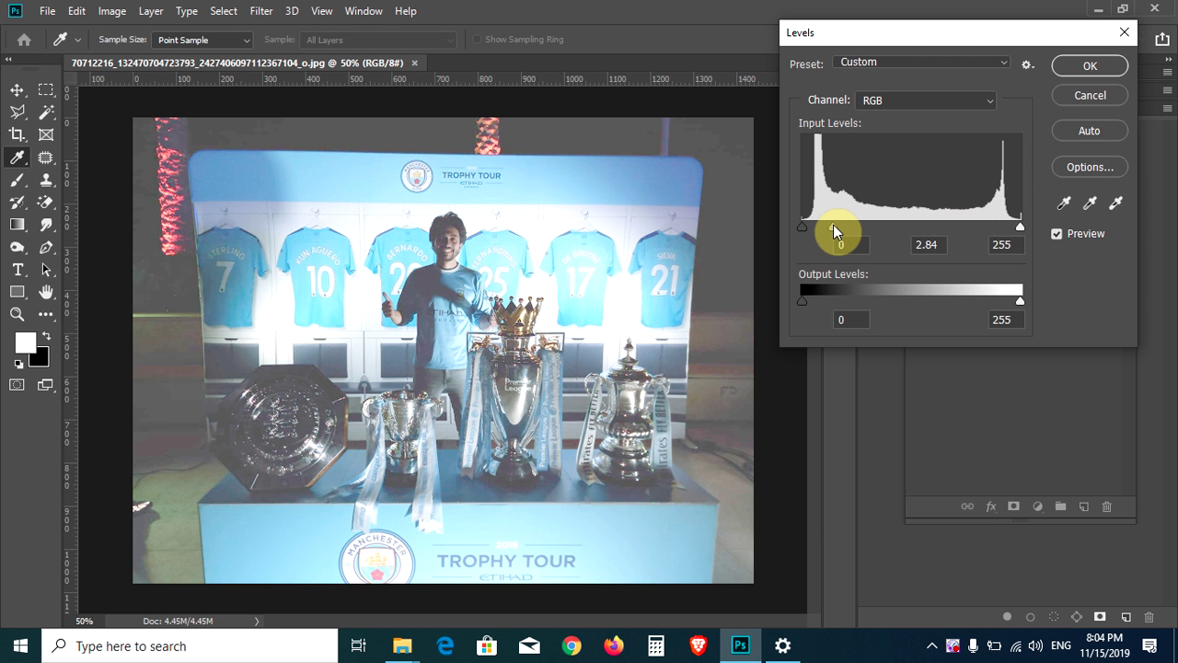
pyautogui.click(833, 225)
pyautogui.moveTo(837, 230); pyautogui.dragTo(829, 227)
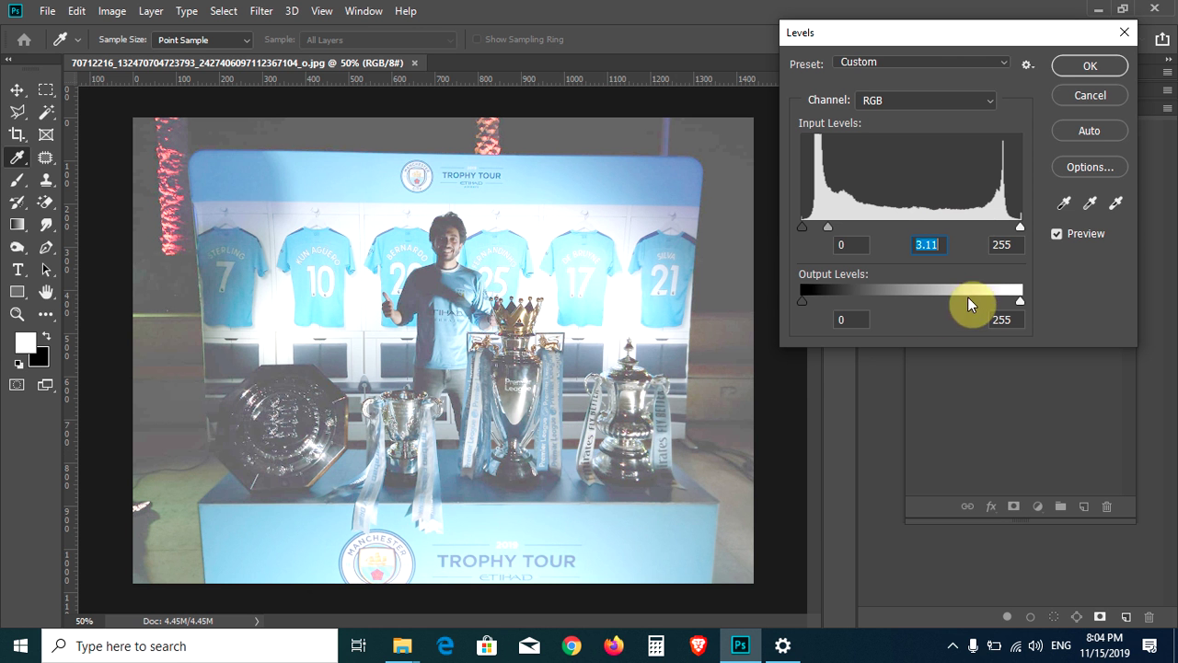
pyautogui.click(1062, 96)
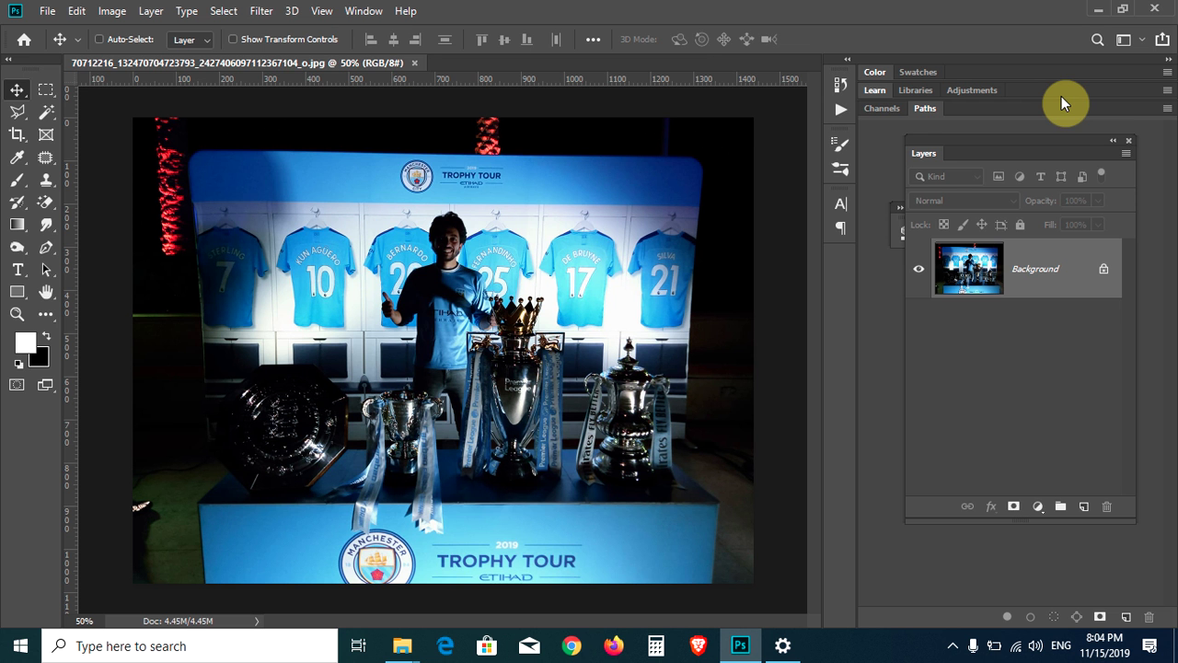
# - Add a Levels layer with midtones raised to 4.57, then invert its mask to black
pyautogui.click(1037, 507)
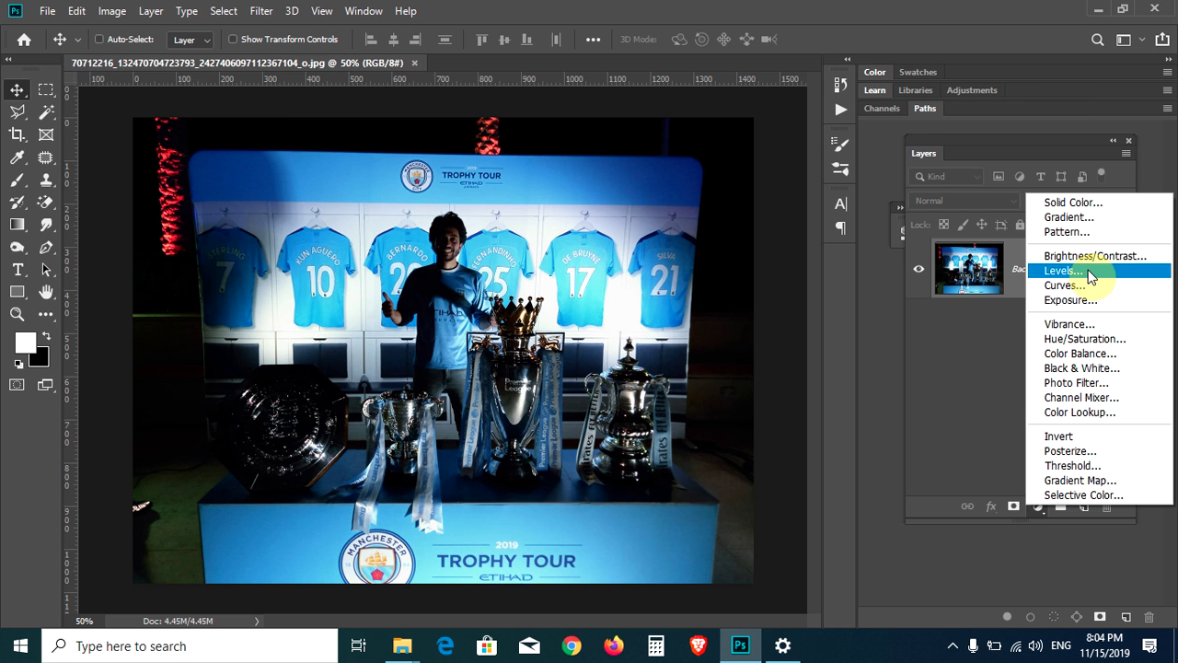
pyautogui.click(1089, 271)
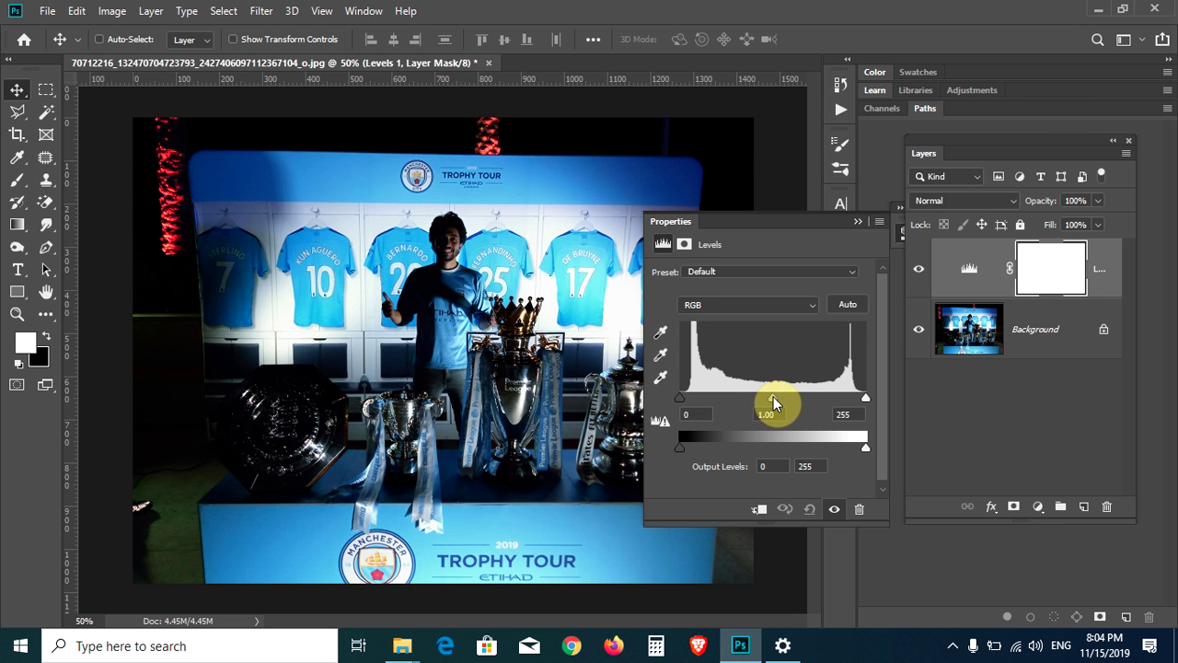
pyautogui.moveTo(772, 400); pyautogui.dragTo(689, 404)
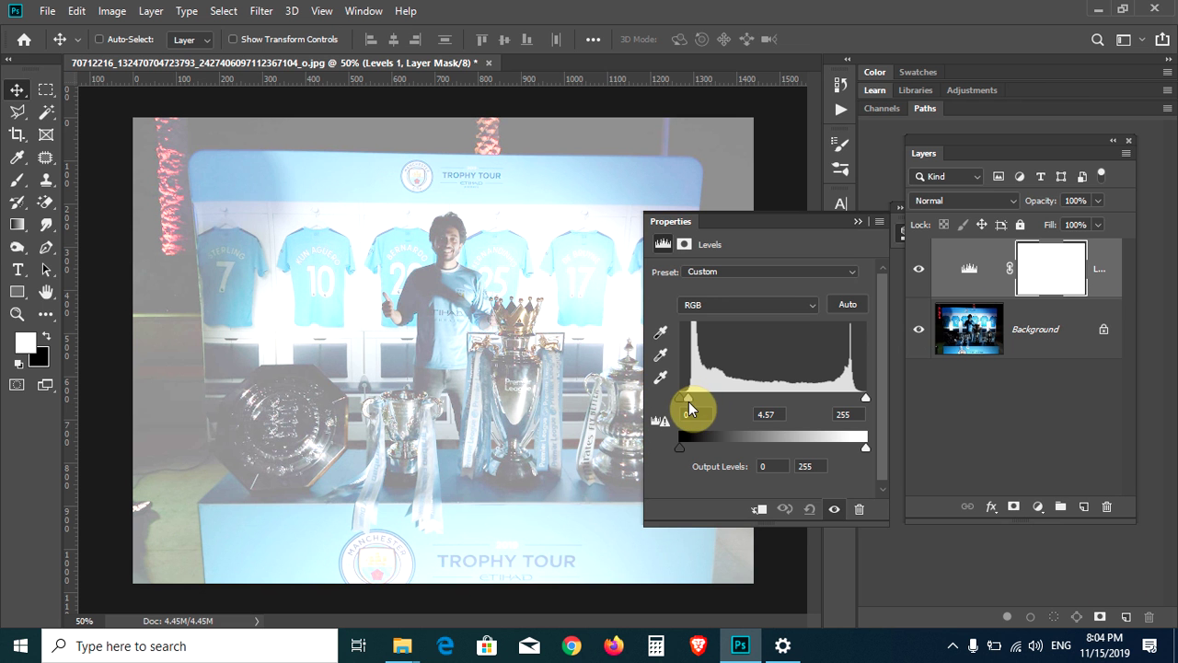
pyautogui.click(858, 223)
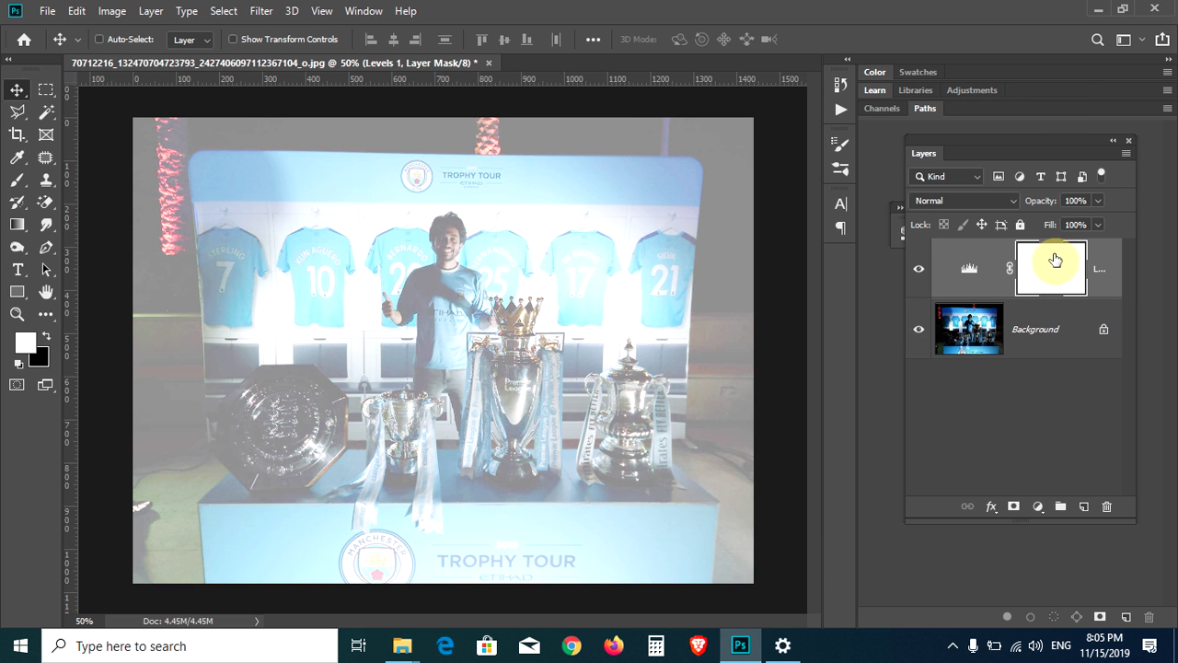
pyautogui.hotkey('ctrl', 'i')
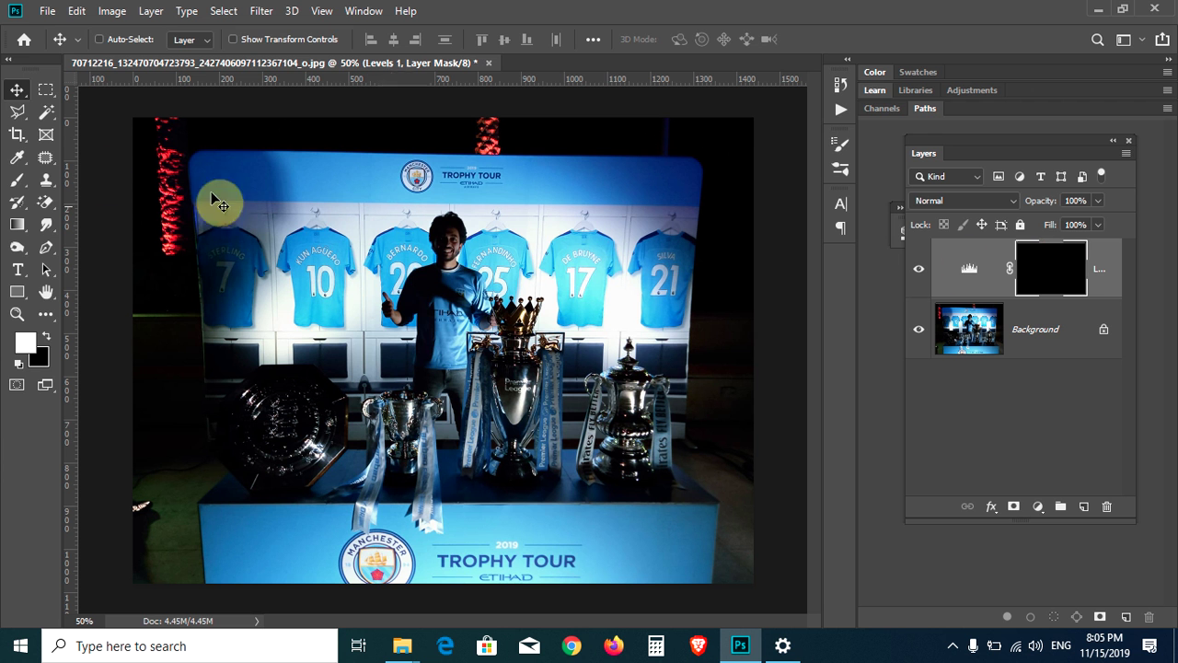
# - Switch to the Brush tool and set its size to 50 px
pyautogui.click(16, 179)
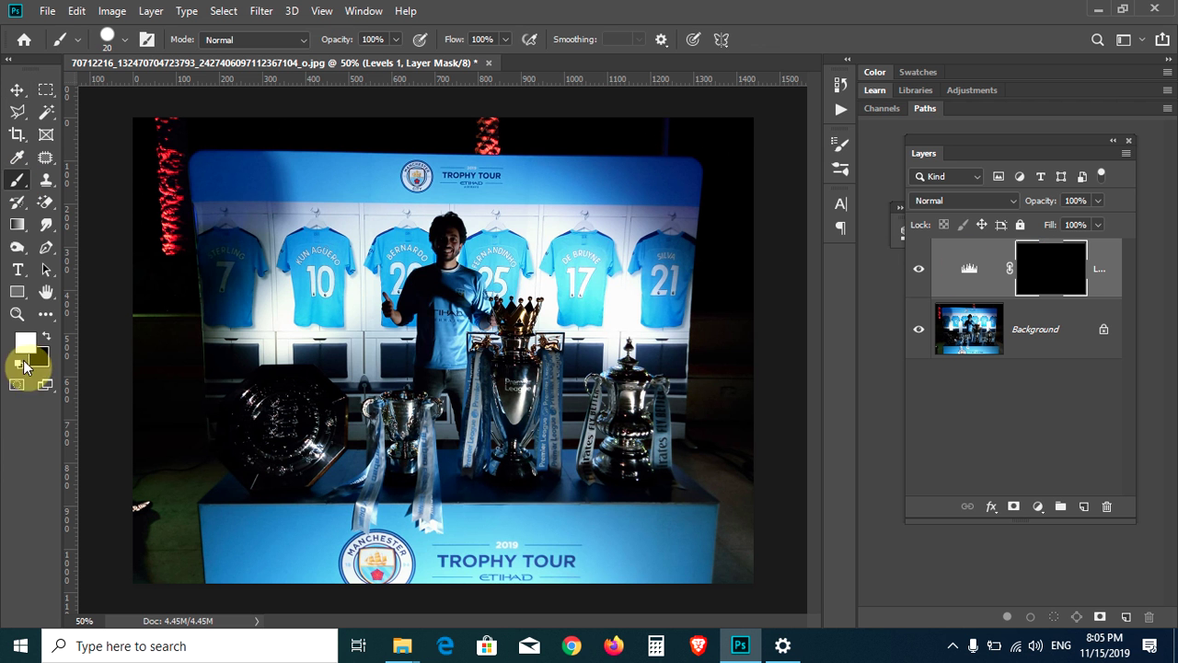
pyautogui.rightClick(447, 249)
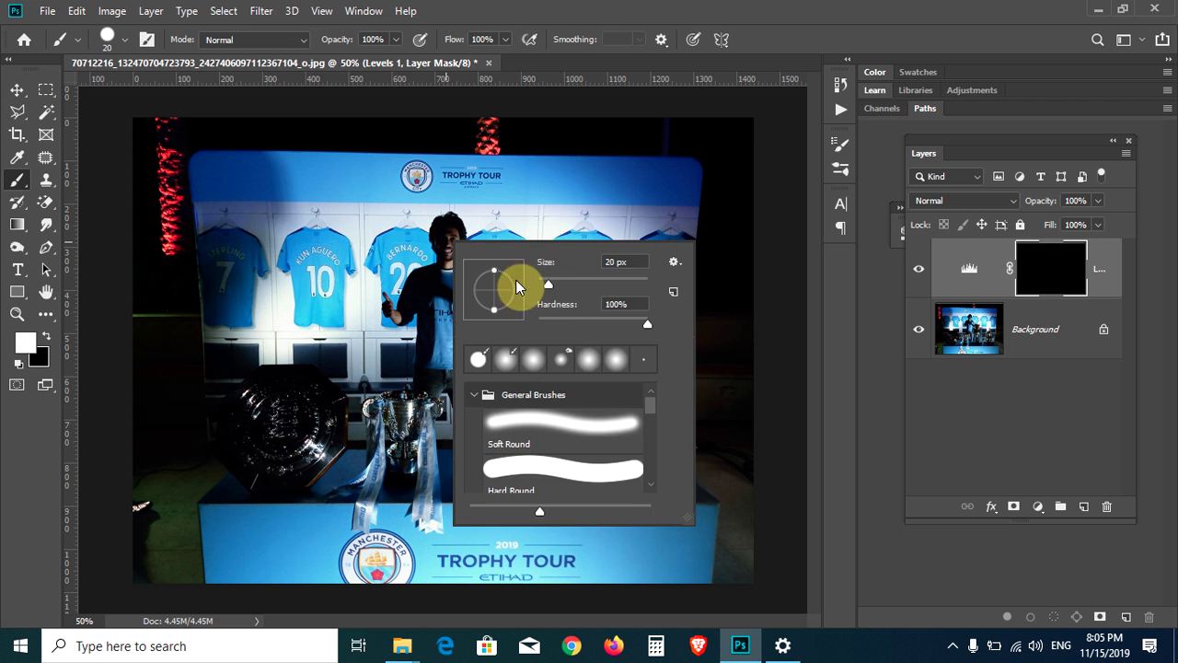
pyautogui.moveTo(518, 285); pyautogui.dragTo(549, 283)
pyautogui.press('Return')
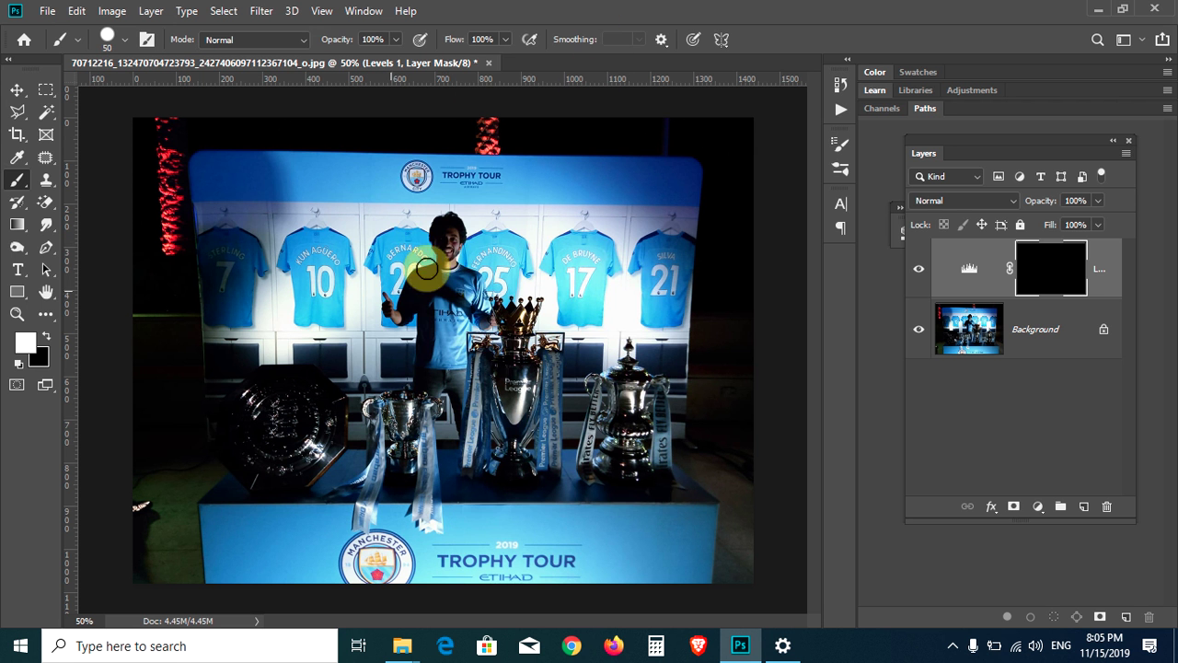
# - Paint a test stroke over the man's face on the mask, then undo it
pyautogui.moveTo(446, 244); pyautogui.dragTo(439, 229)
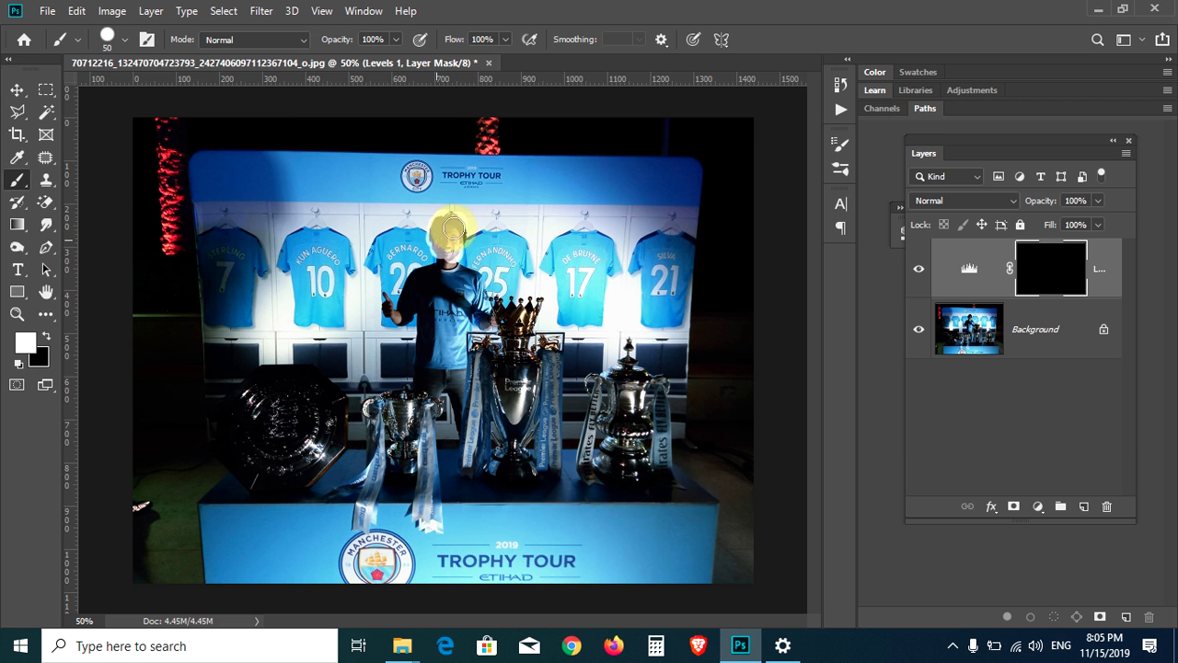
pyautogui.moveTo(439, 228); pyautogui.dragTo(443, 246)
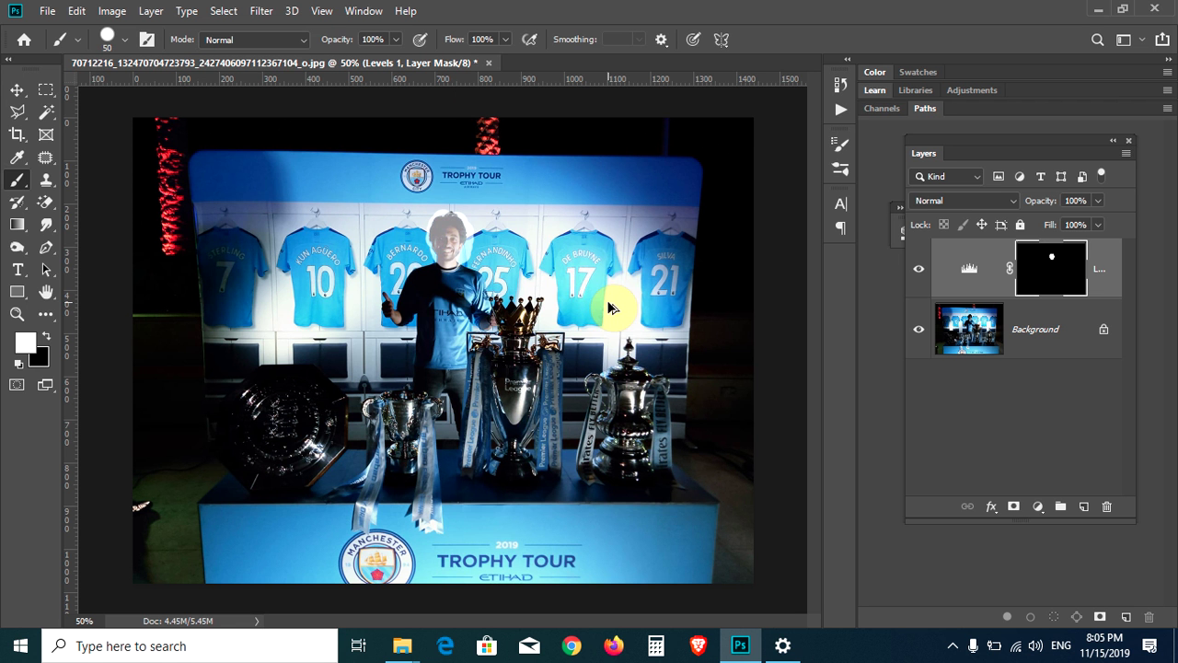
pyautogui.hotkey('ctrl', 'z')
# - Set brush hardness to 0% and paint white on the Levels mask around the man's head
pyautogui.rightClick(587, 228)
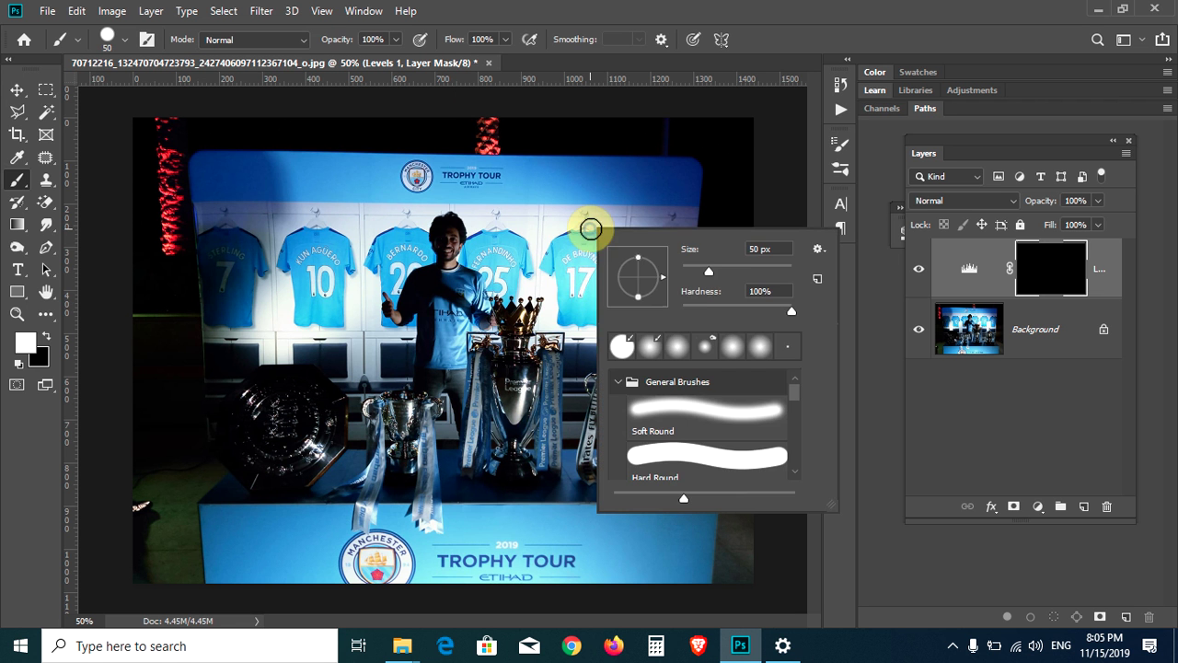
pyautogui.click(790, 311)
pyautogui.moveTo(744, 319); pyautogui.dragTo(666, 316)
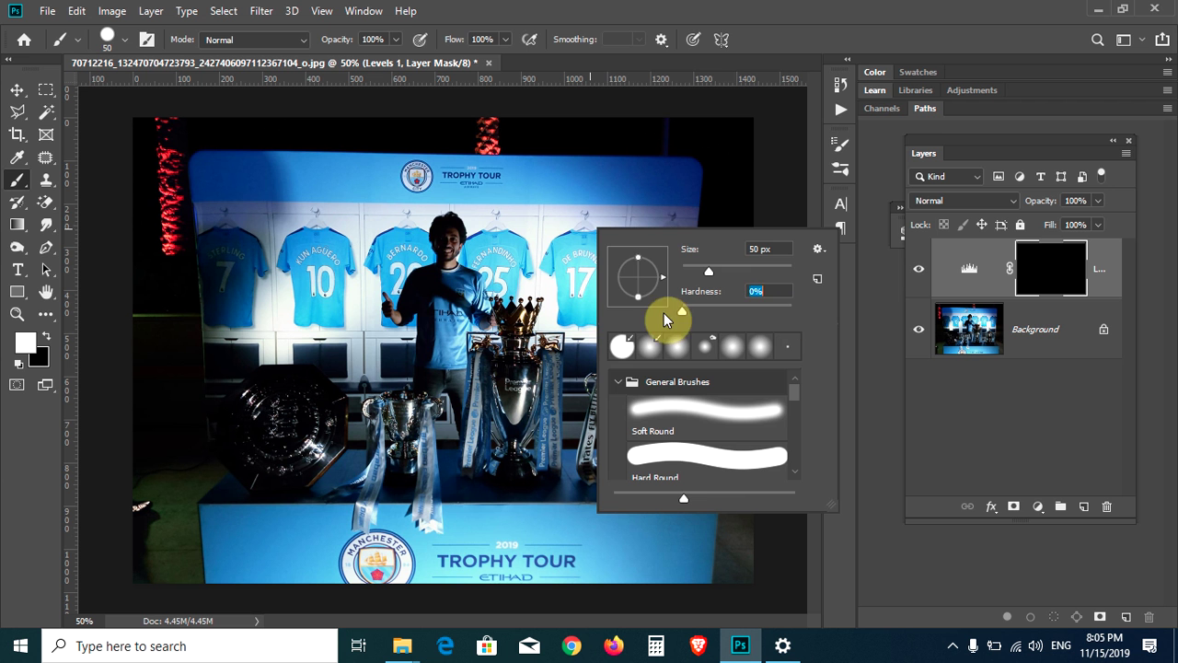
pyautogui.moveTo(441, 238)
pyautogui.mouseDown()
pyautogui.moveTo(460, 242)
pyautogui.moveTo(446, 260)
pyautogui.moveTo(447, 241)
pyautogui.mouseUp()
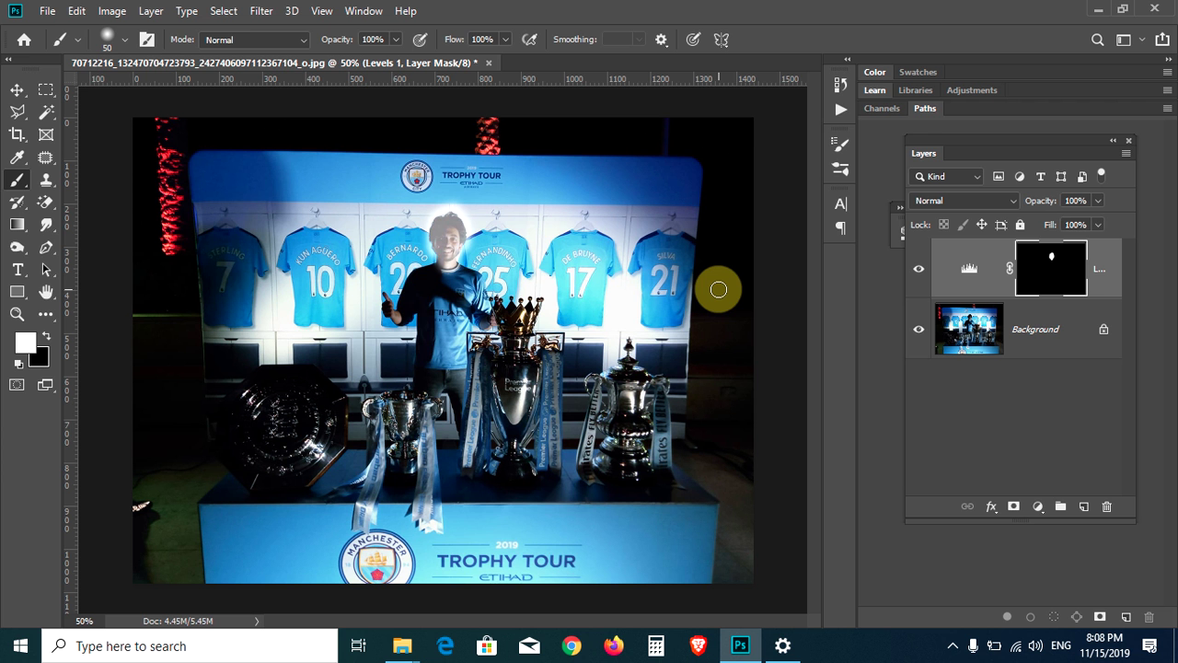
# - Undo the head painting and delete the Levels 1 adjustment layer
pyautogui.hotkey('ctrl', 'z')
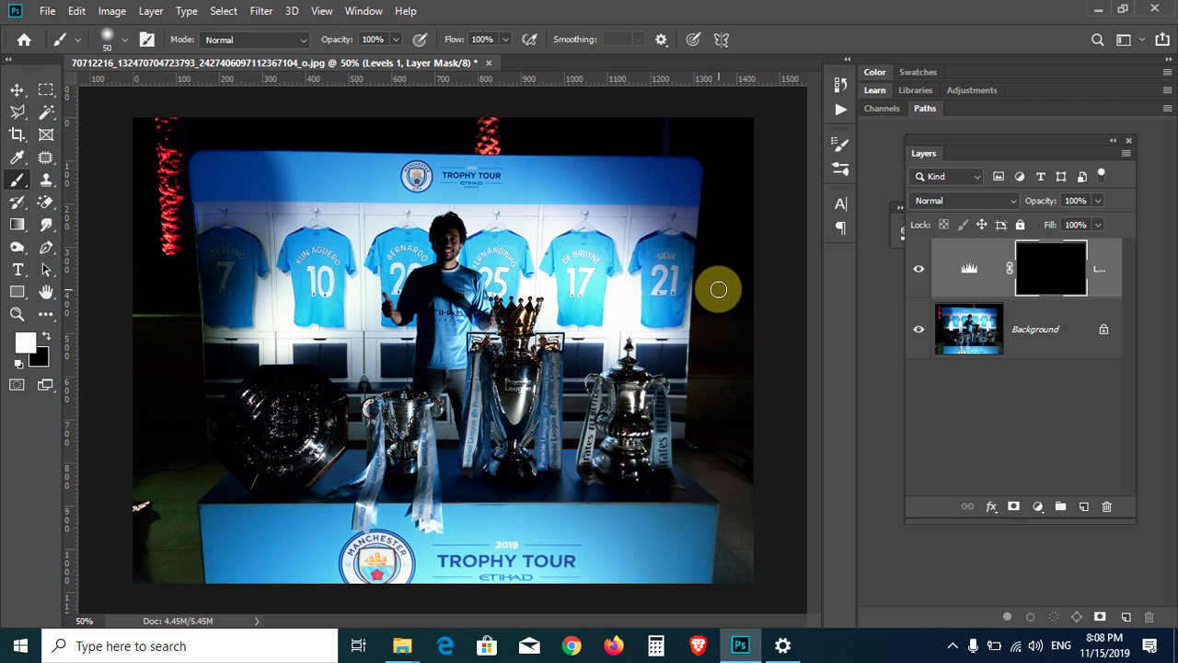
pyautogui.click(962, 267)
pyautogui.click(1107, 506)
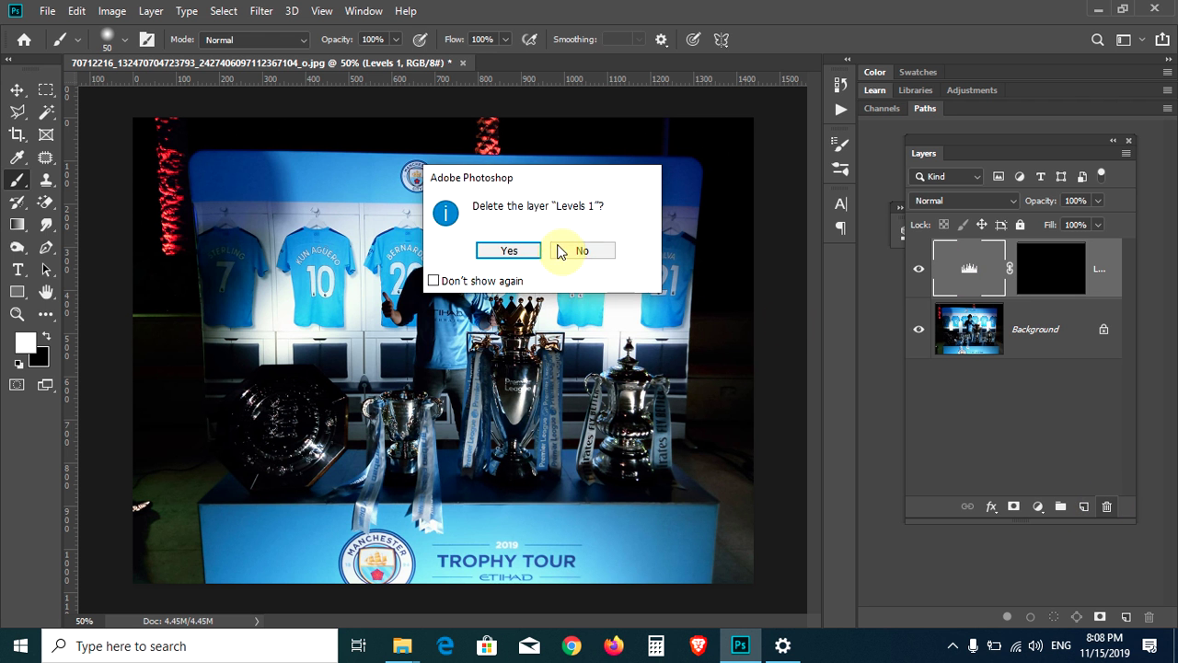
pyautogui.click(526, 252)
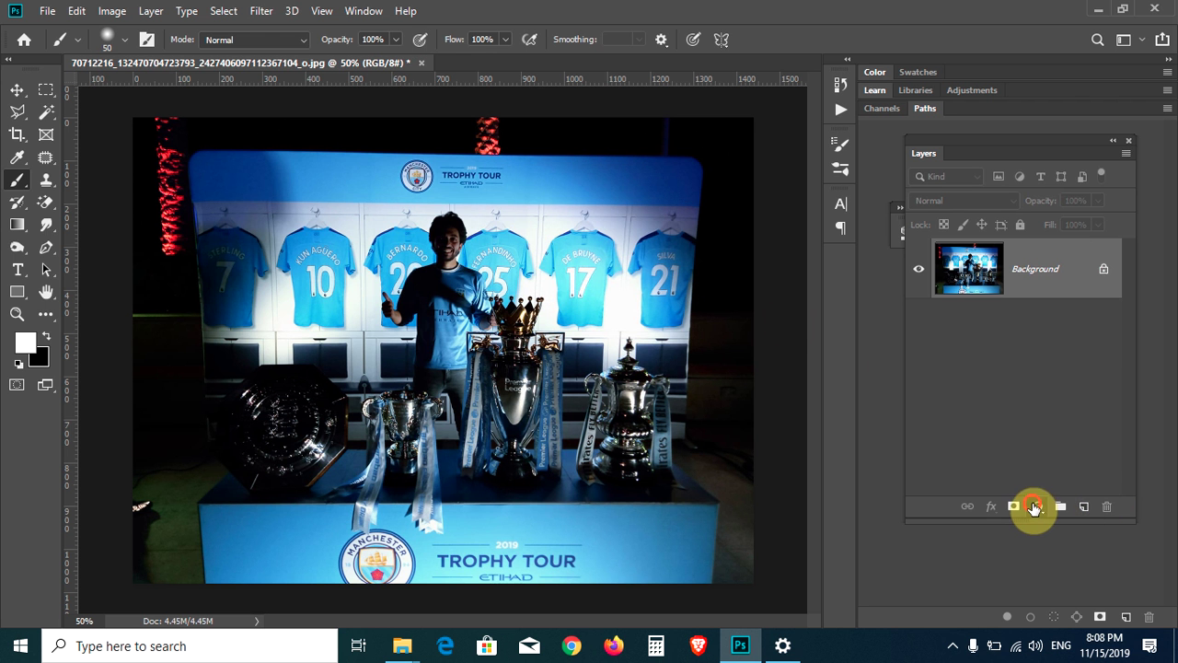
# - Add a Curves layer with its midpoint dragged up-left to brighten the photo
pyautogui.click(1037, 507)
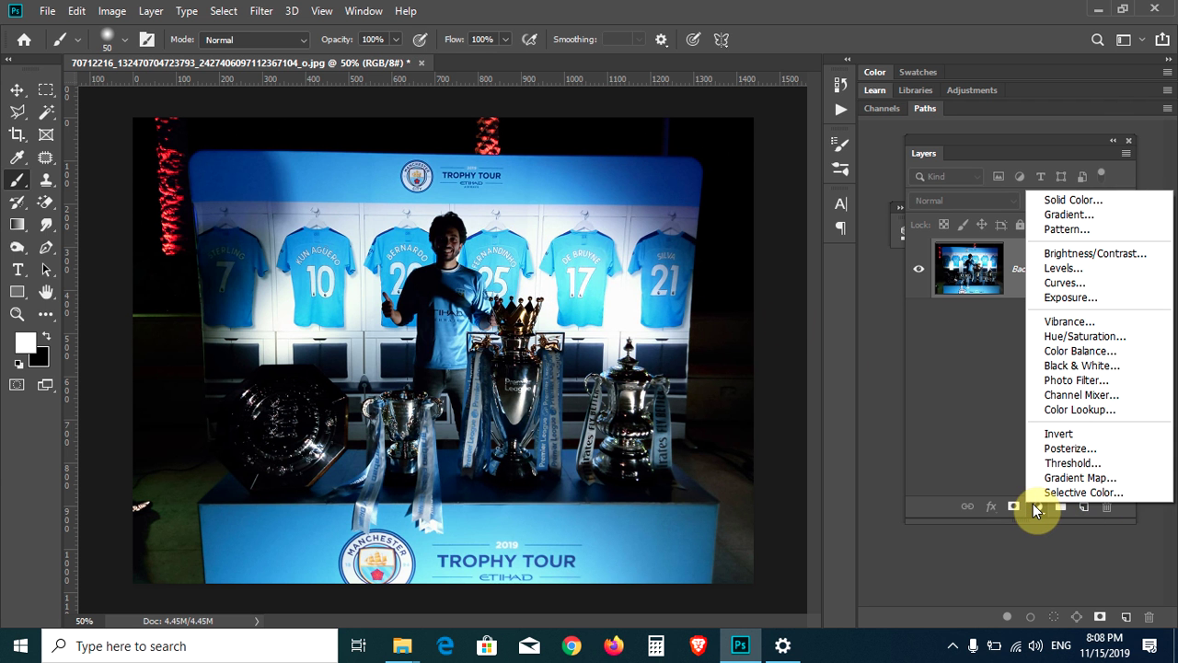
pyautogui.click(1100, 284)
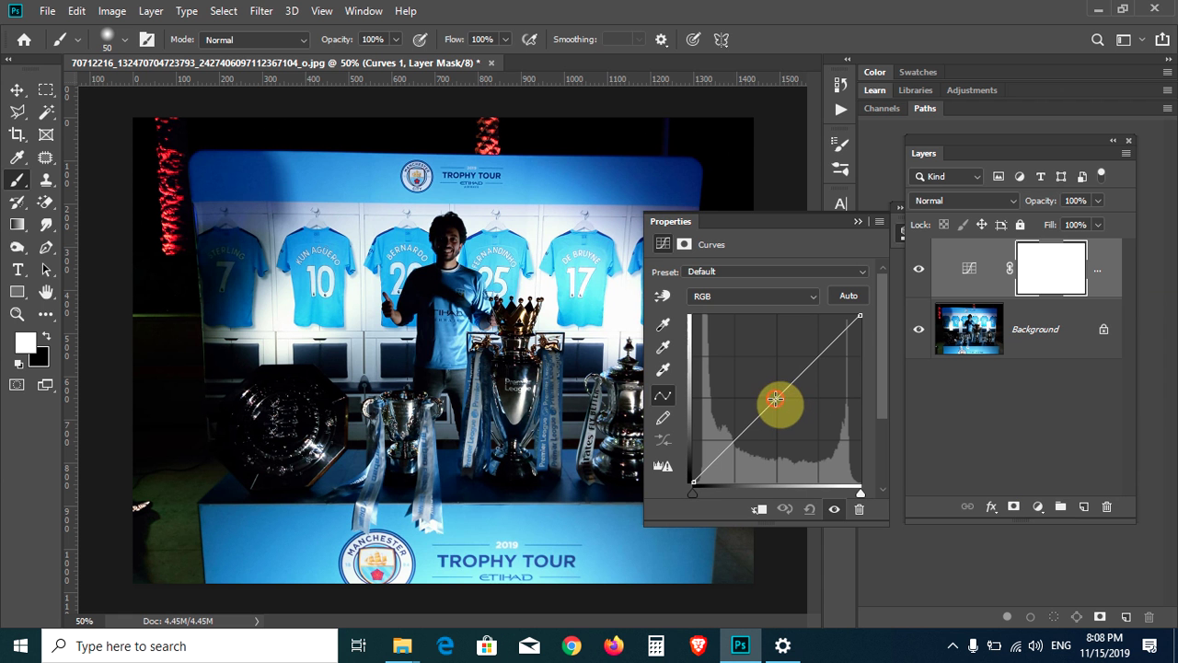
pyautogui.click(776, 399)
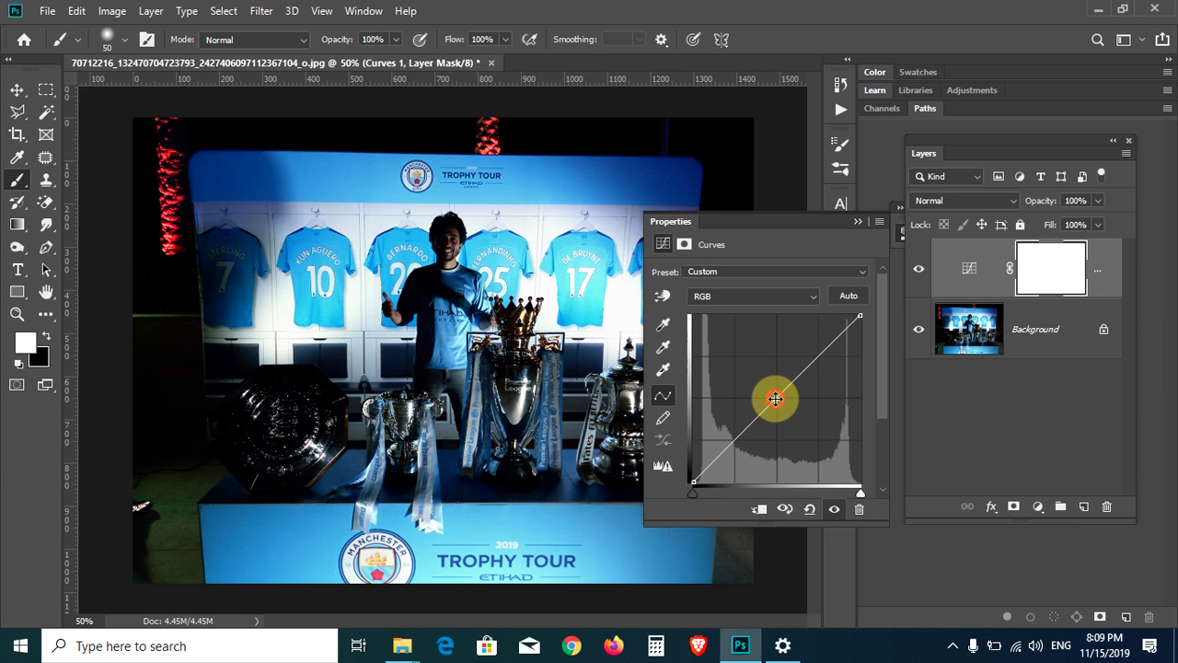
pyautogui.moveTo(768, 396); pyautogui.dragTo(752, 379)
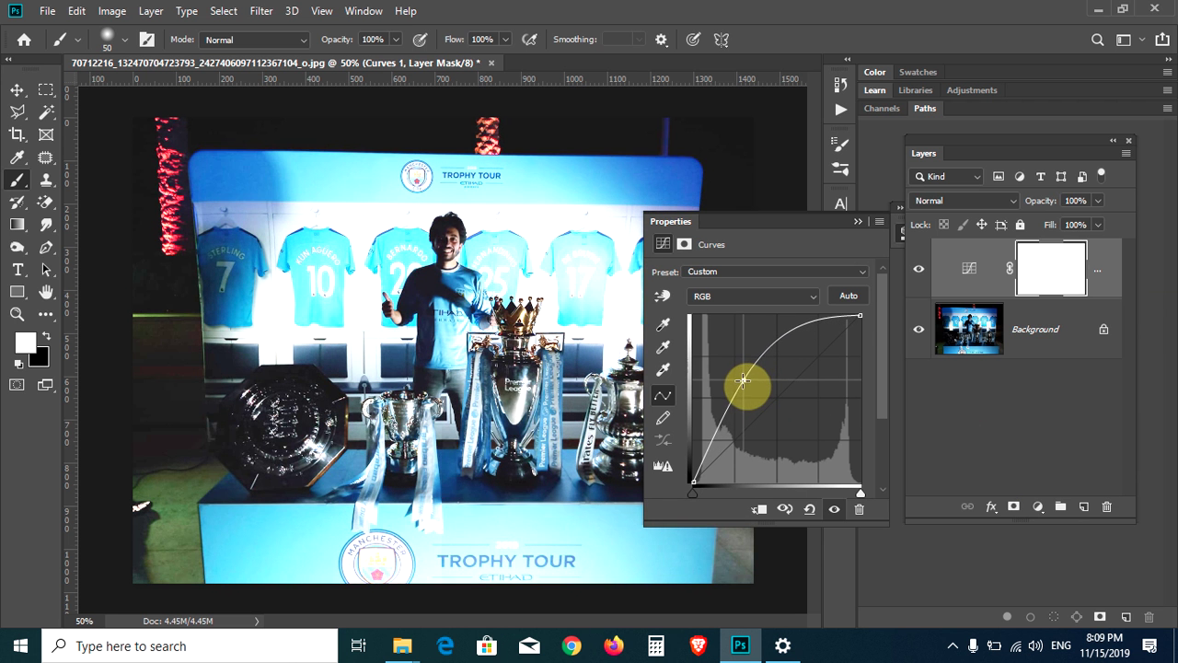
pyautogui.moveTo(751, 379); pyautogui.dragTo(738, 382)
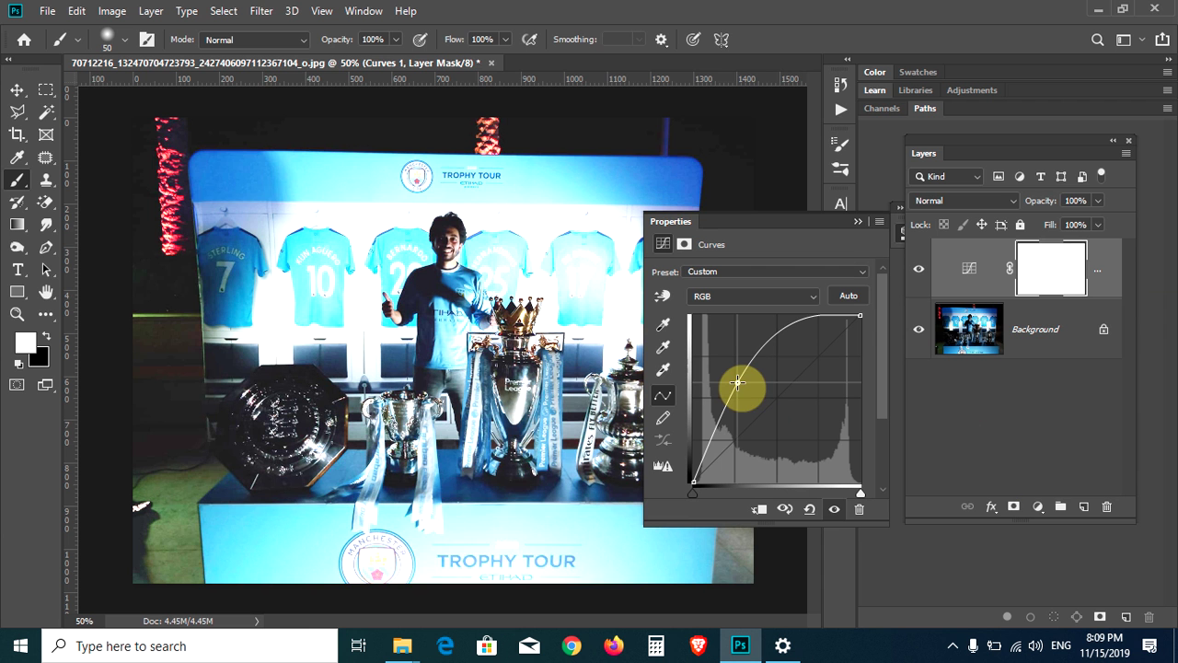
pyautogui.moveTo(738, 382); pyautogui.dragTo(730, 378)
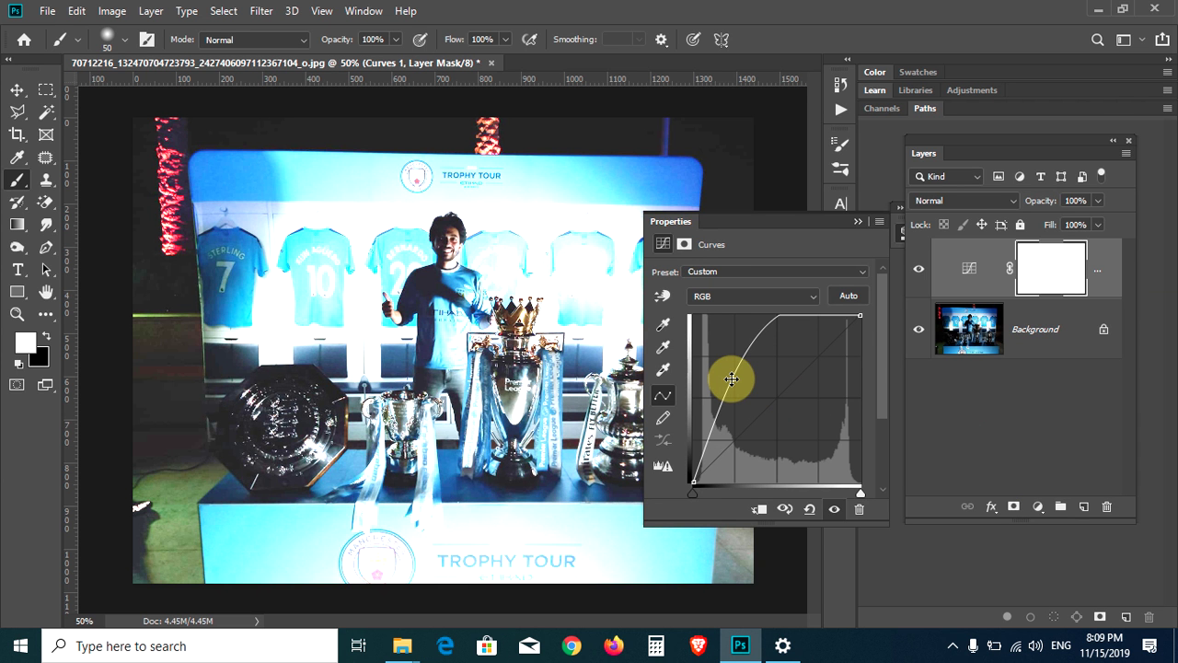
pyautogui.click(1035, 377)
pyautogui.click(882, 215)
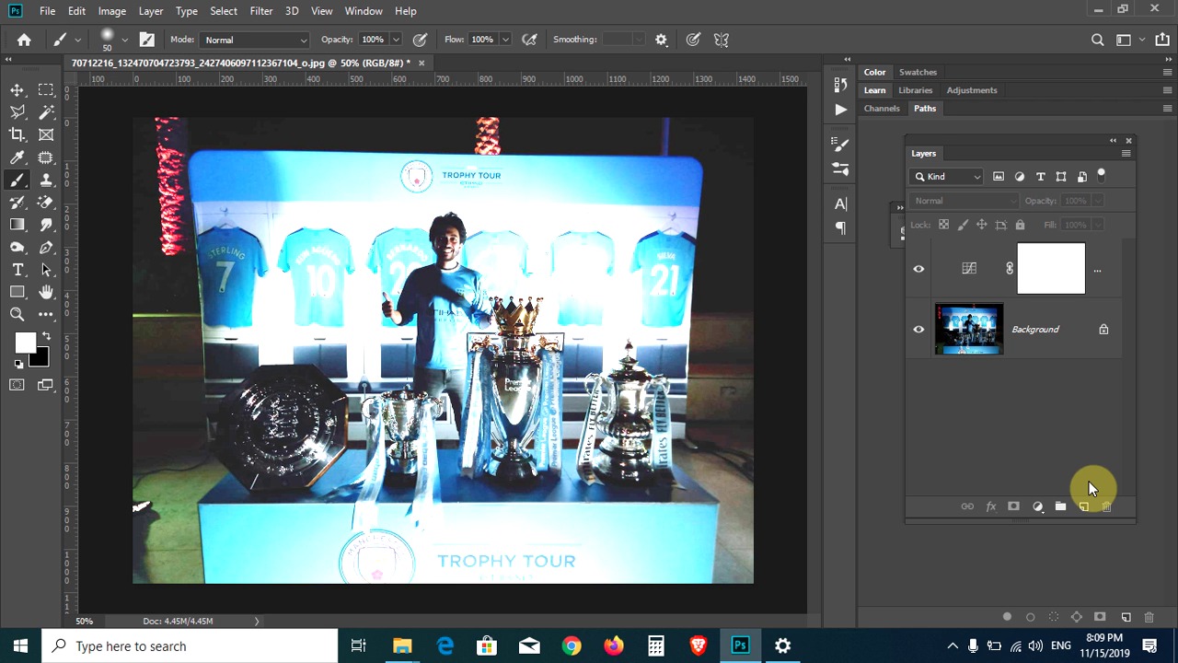
# - Invert the Curves mask to black, then paint white over the man's head with a 72 px brush
pyautogui.click(1052, 281)
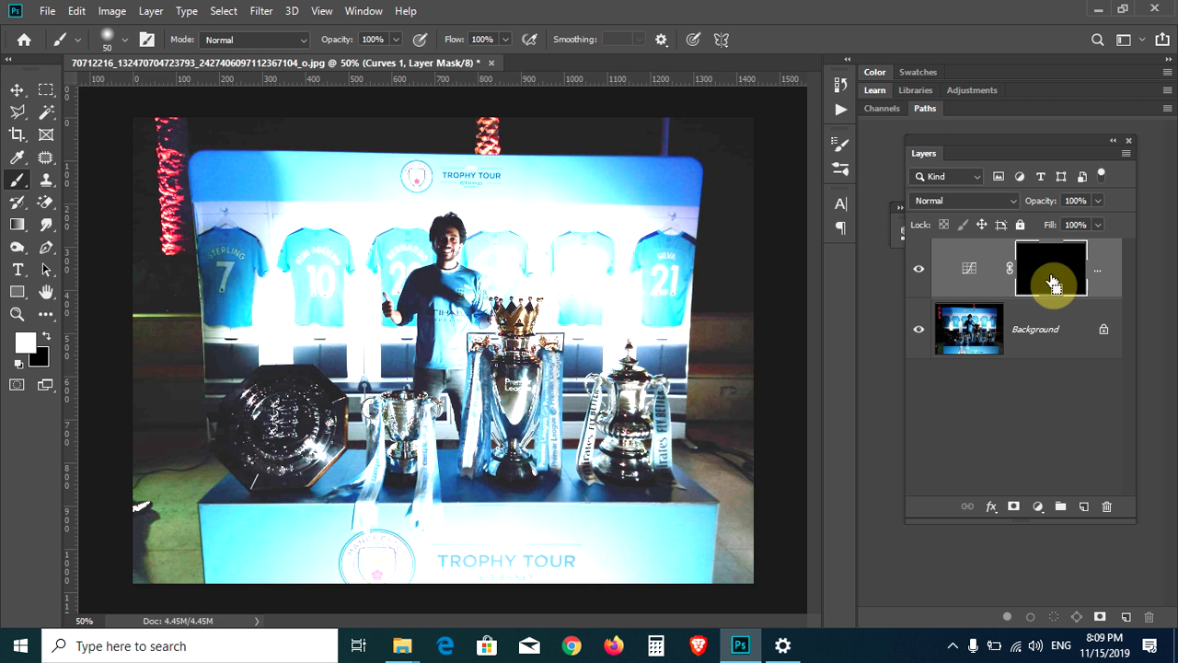
pyautogui.hotkey('ctrl', 'i')
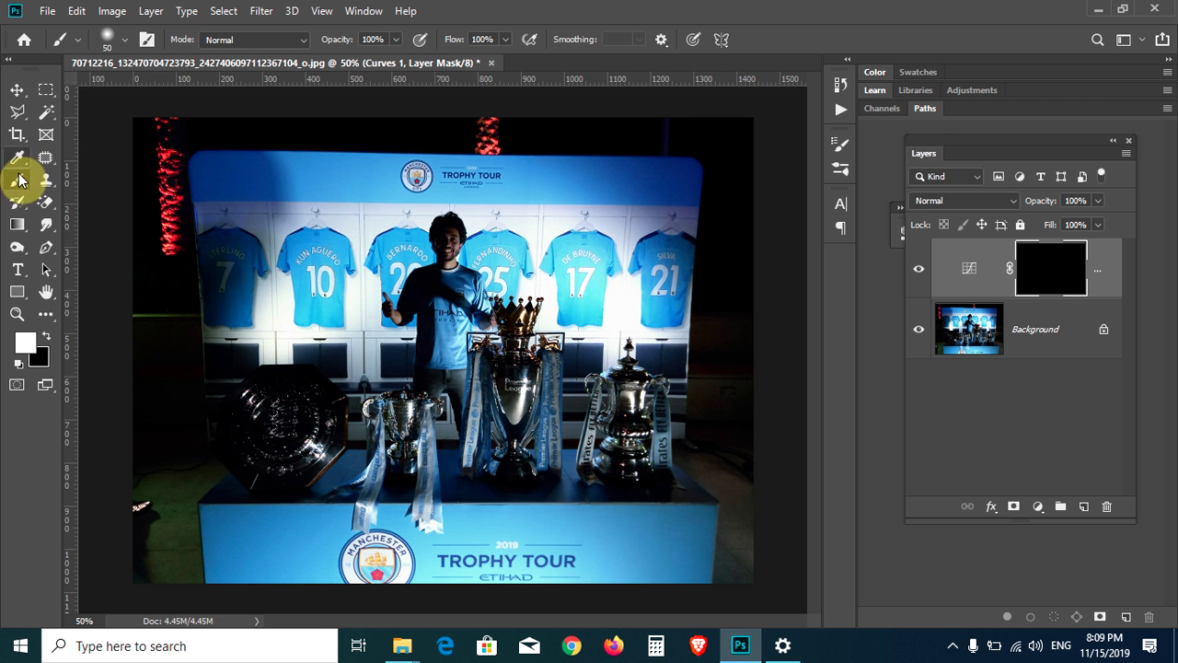
pyautogui.rightClick(465, 245)
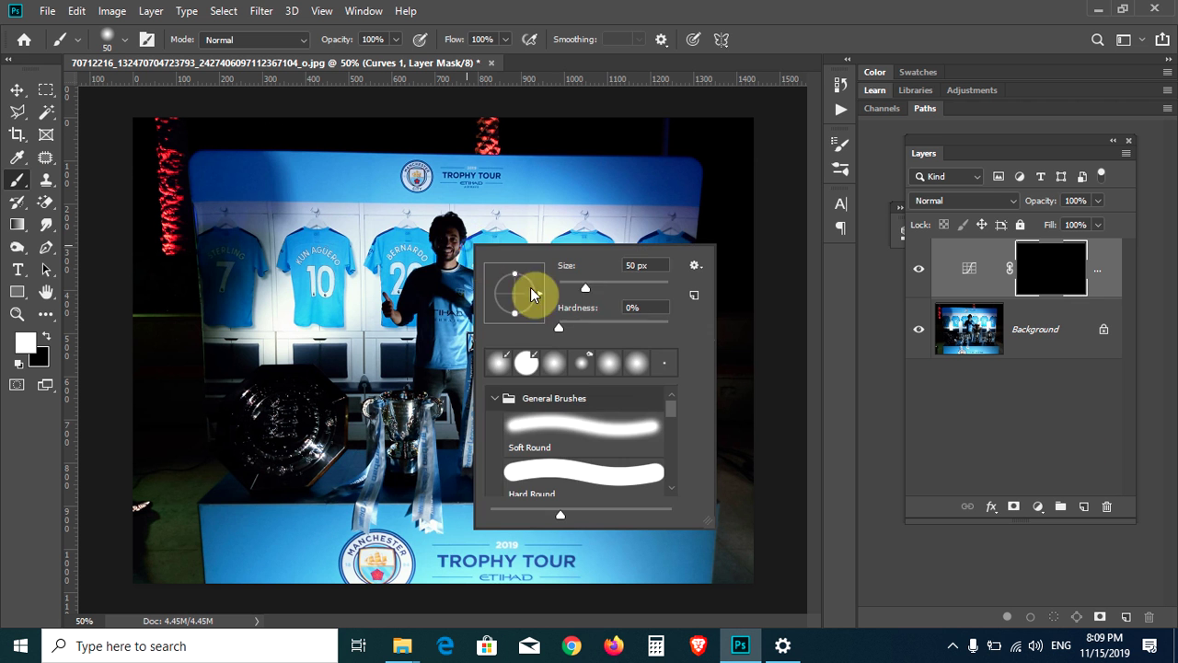
pyautogui.moveTo(531, 290); pyautogui.dragTo(601, 289)
pyautogui.click(539, 7)
pyautogui.moveTo(433, 239)
pyautogui.mouseDown()
pyautogui.moveTo(457, 261)
pyautogui.moveTo(457, 233)
pyautogui.moveTo(449, 263)
pyautogui.mouseUp()
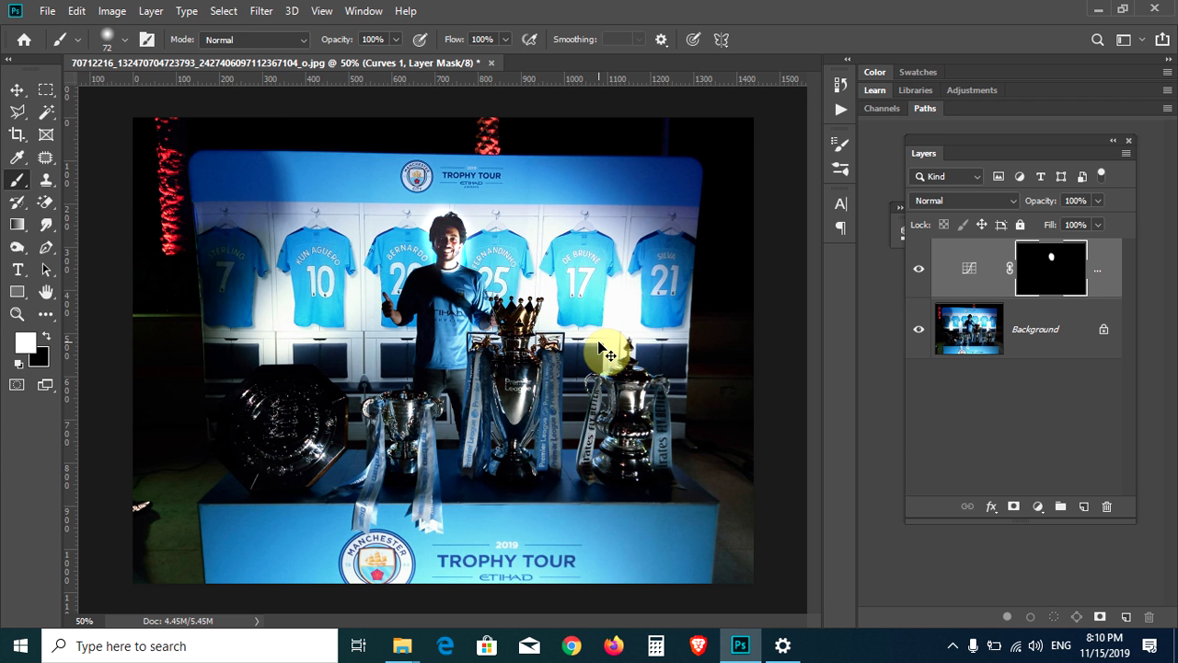
# - Undo the head stroke and run Image > Apply Image on the Curves mask with default Multiply settings
pyautogui.hotkey('ctrl', 'z')
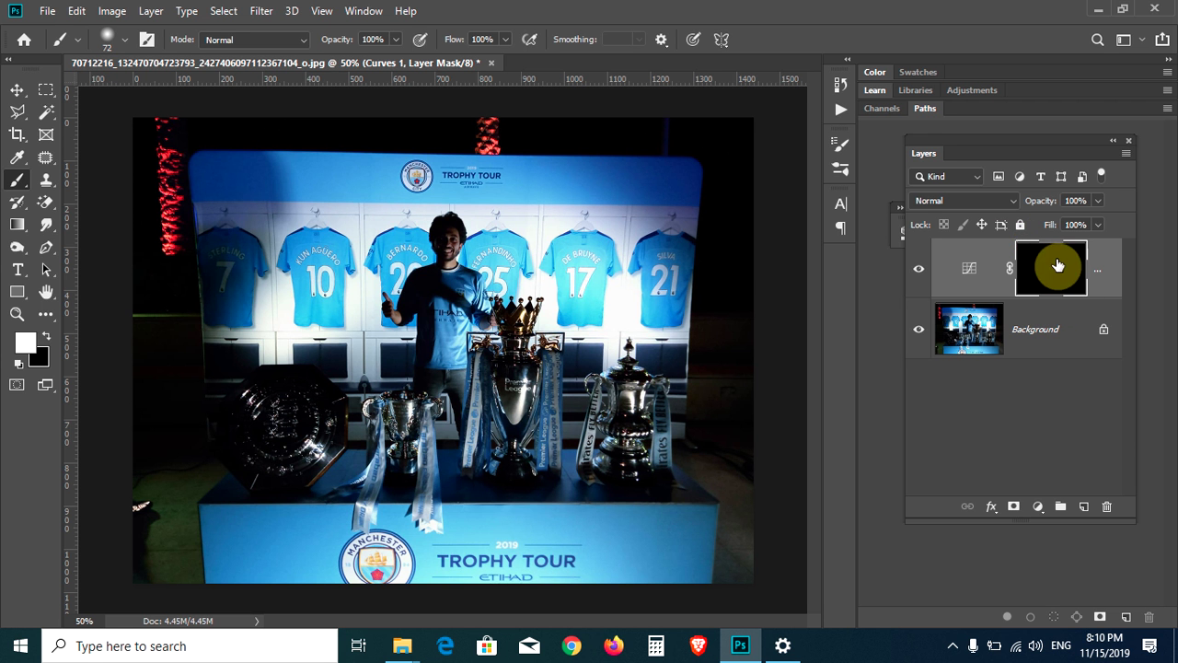
pyautogui.click(114, 12)
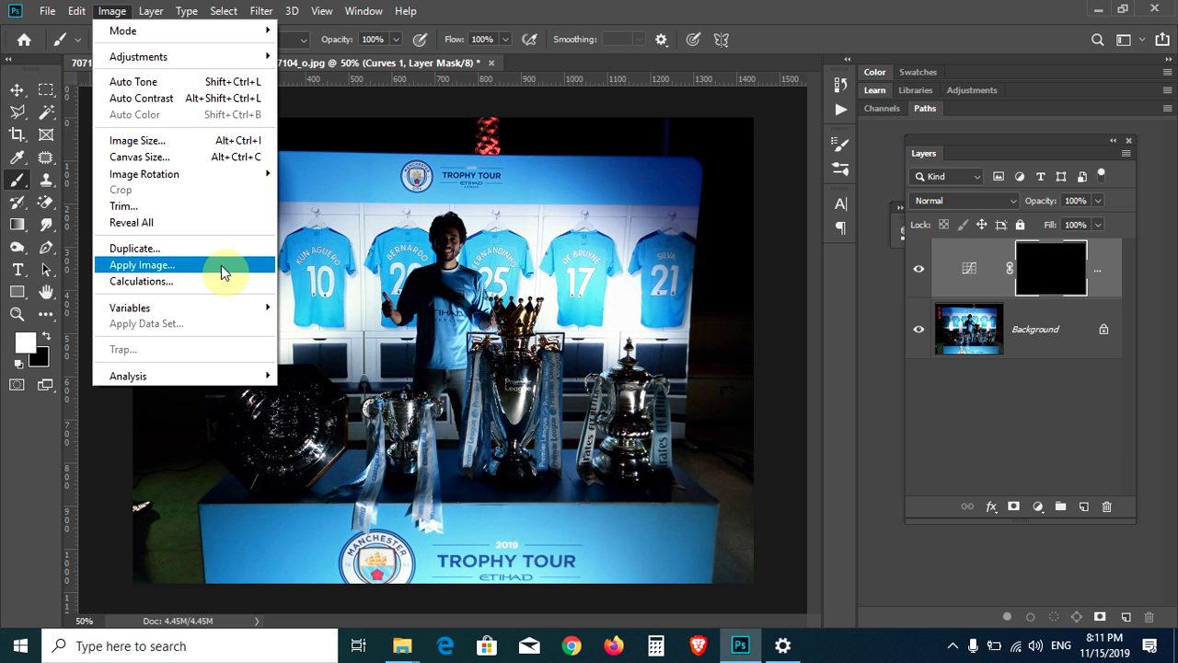
pyautogui.click(221, 265)
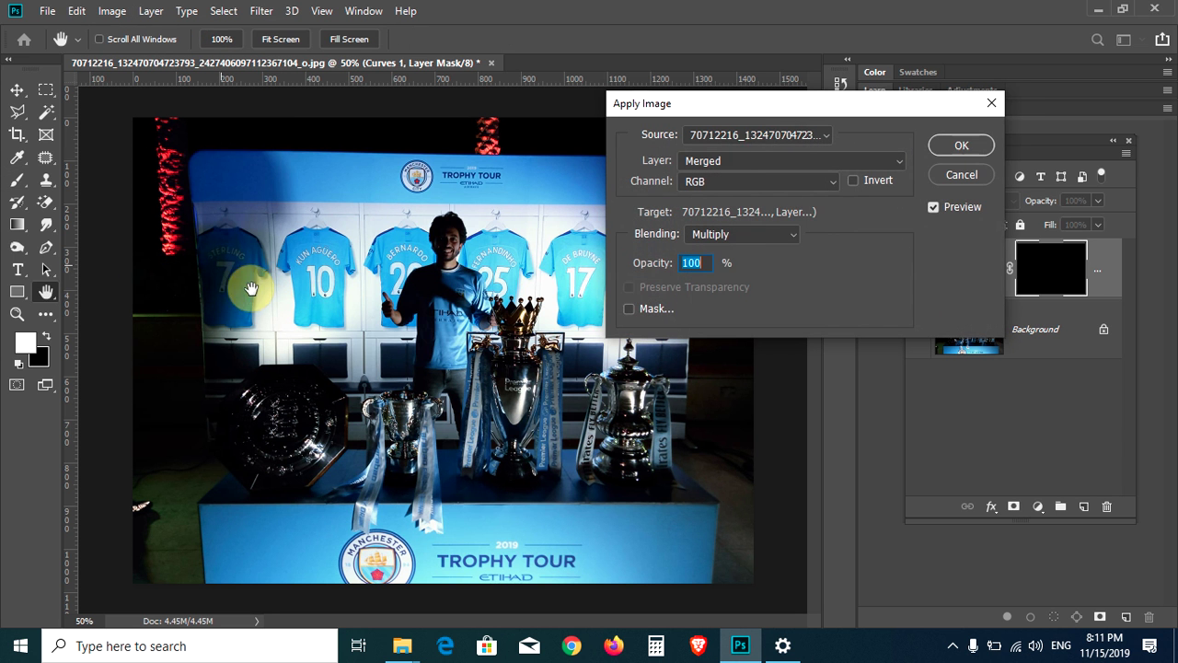
pyautogui.moveTo(778, 108); pyautogui.dragTo(502, 129)
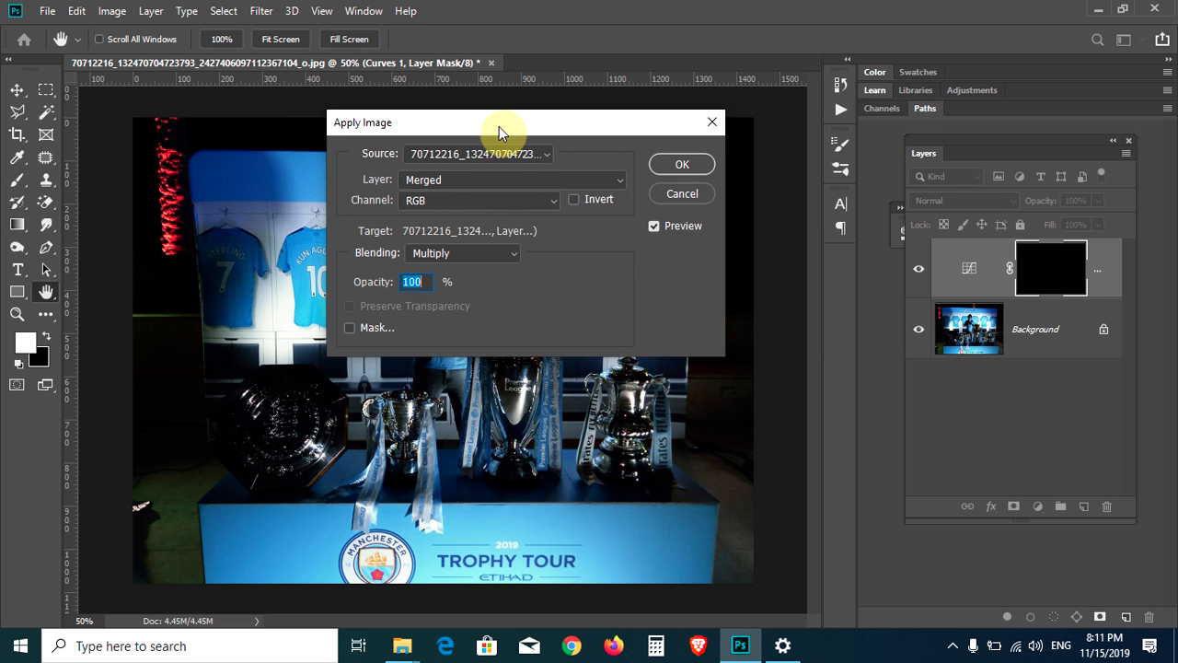
pyautogui.click(680, 165)
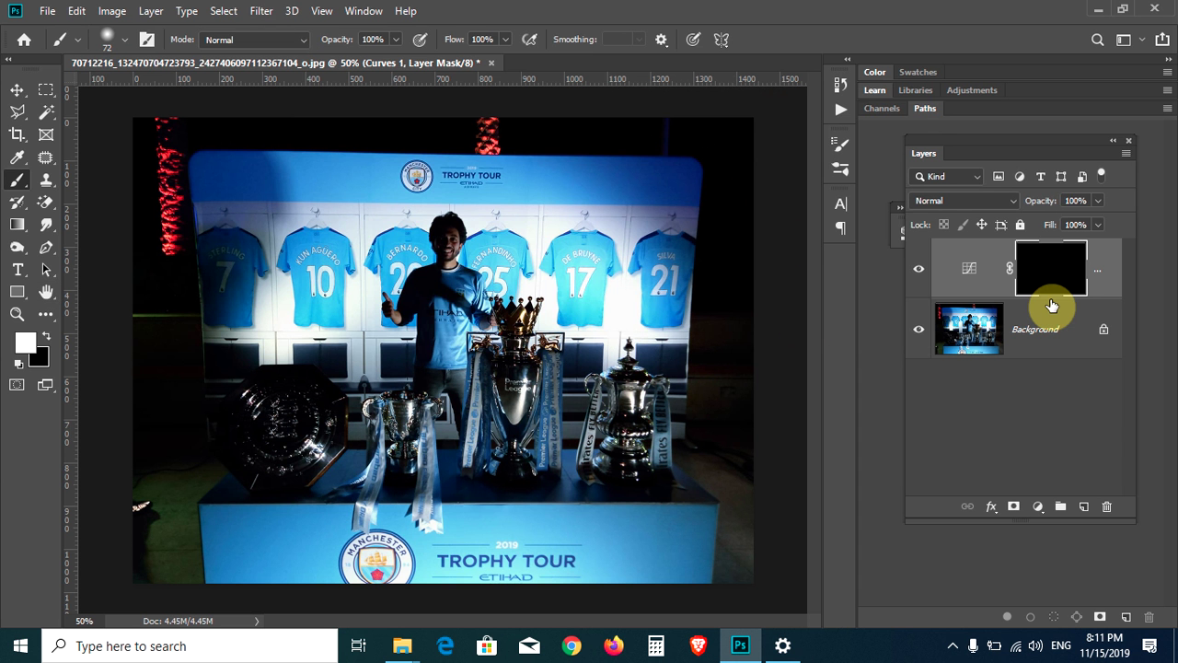
# - Invert the mask to white, apply the image's luminosity into it, and Alt-view the mask
pyautogui.hotkey('ctrl', 'i')
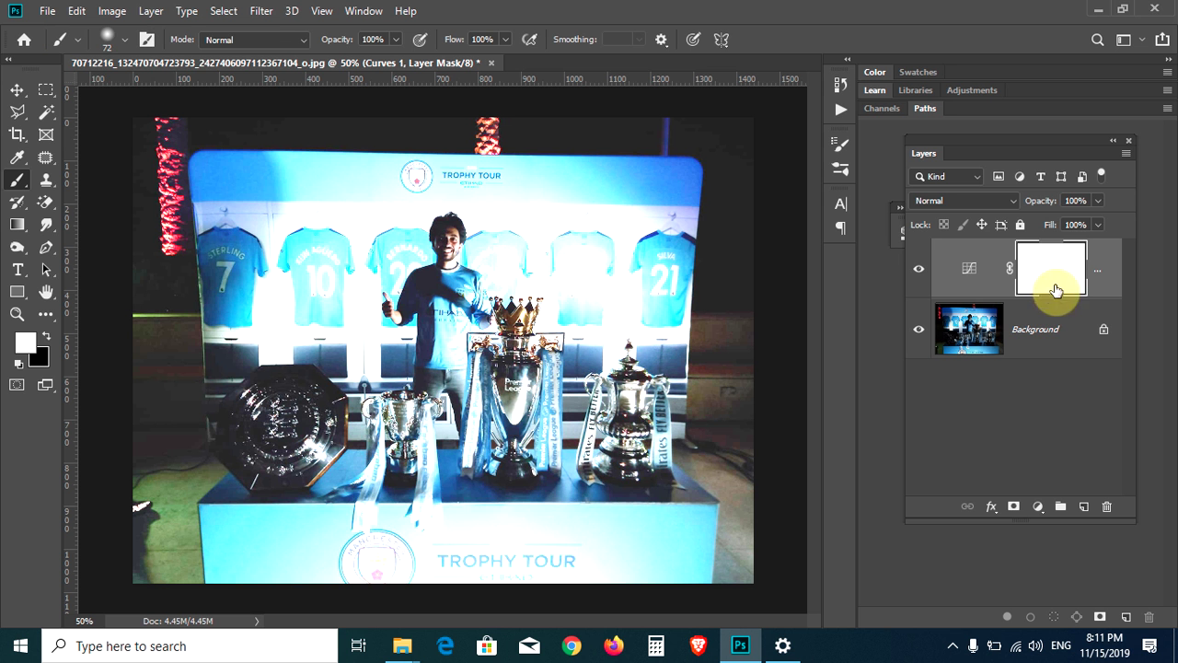
pyautogui.click(112, 11)
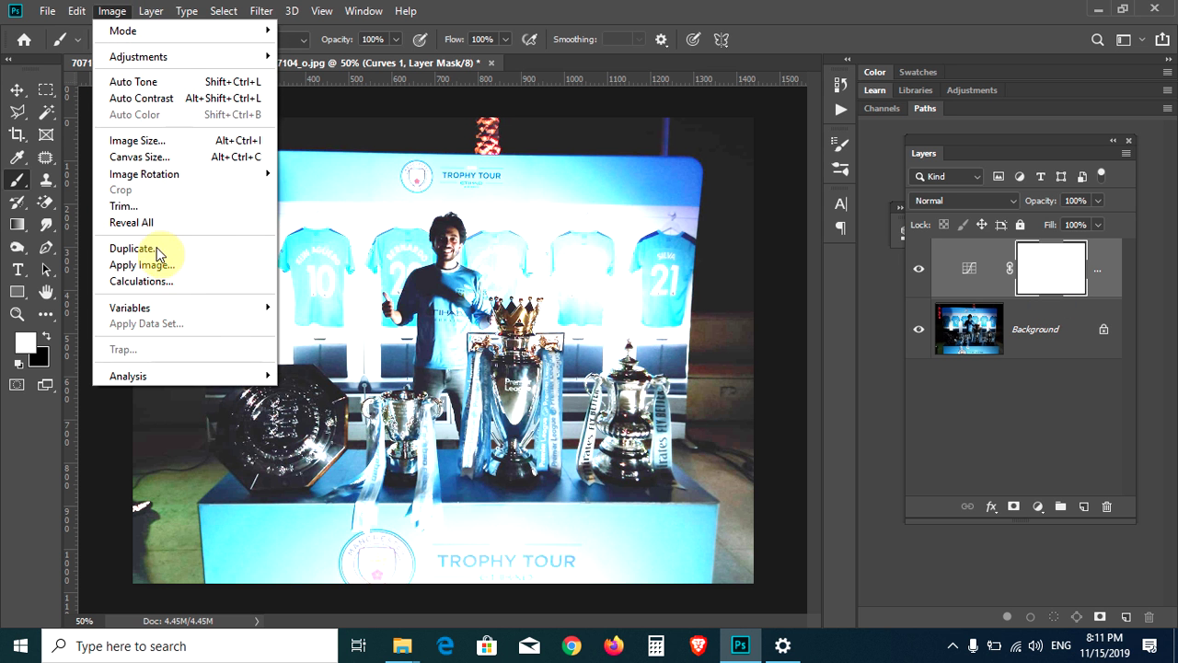
pyautogui.click(171, 269)
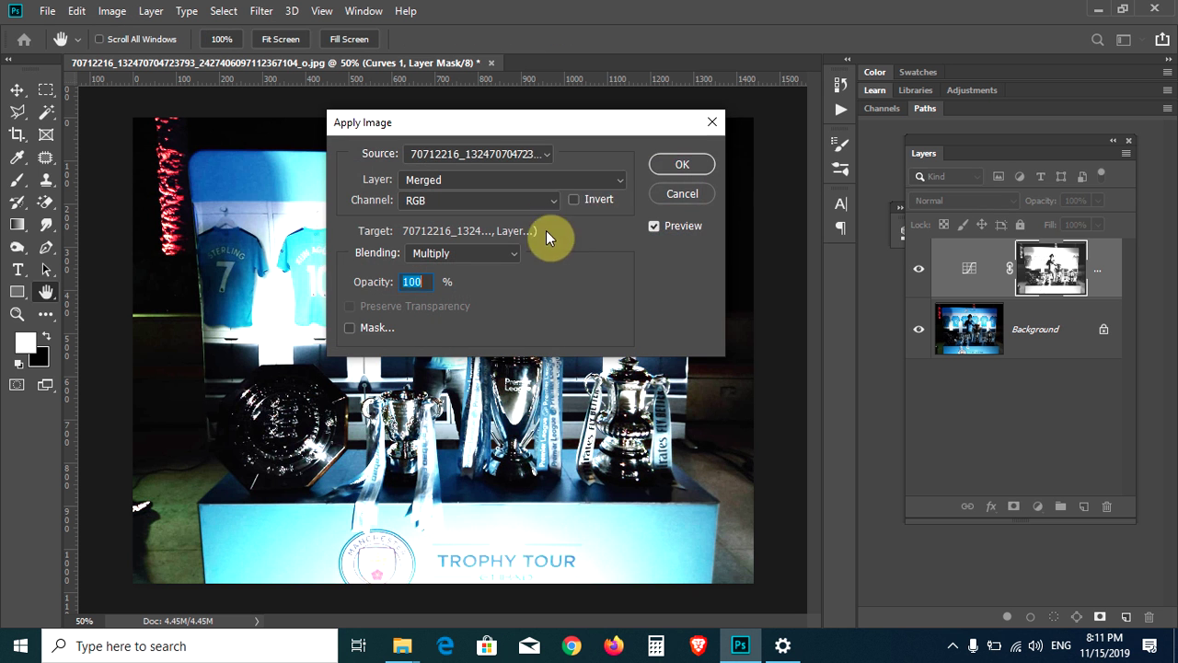
pyautogui.click(677, 162)
pyautogui.press('b')
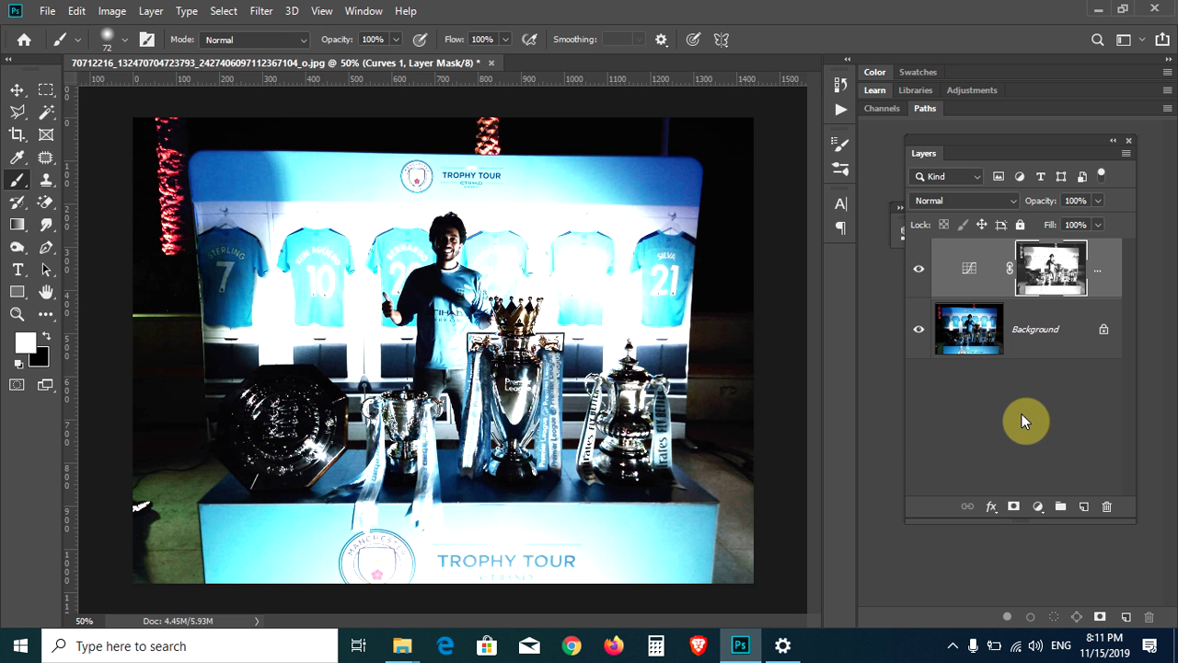
pyautogui.keyDown('alt'); pyautogui.click(1055, 262); pyautogui.keyUp('alt')
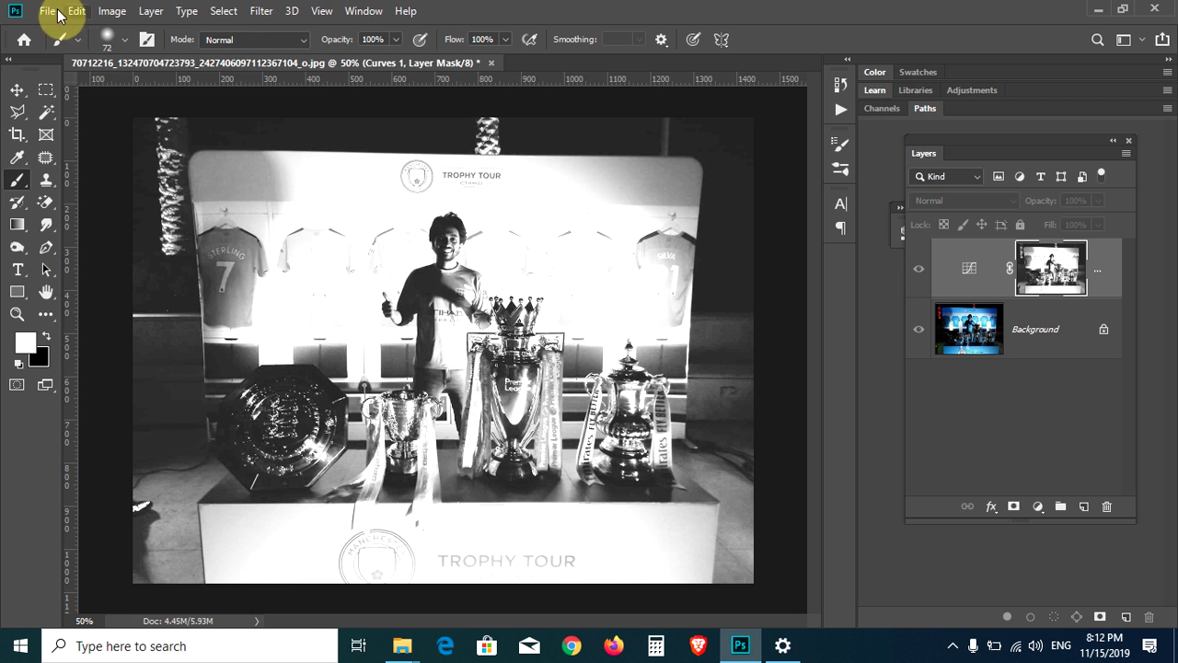
pyautogui.click(51, 11)
# - Open the woman-in-field photo from the GraphicCourse folder in Photoshop
pyautogui.click(403, 646)
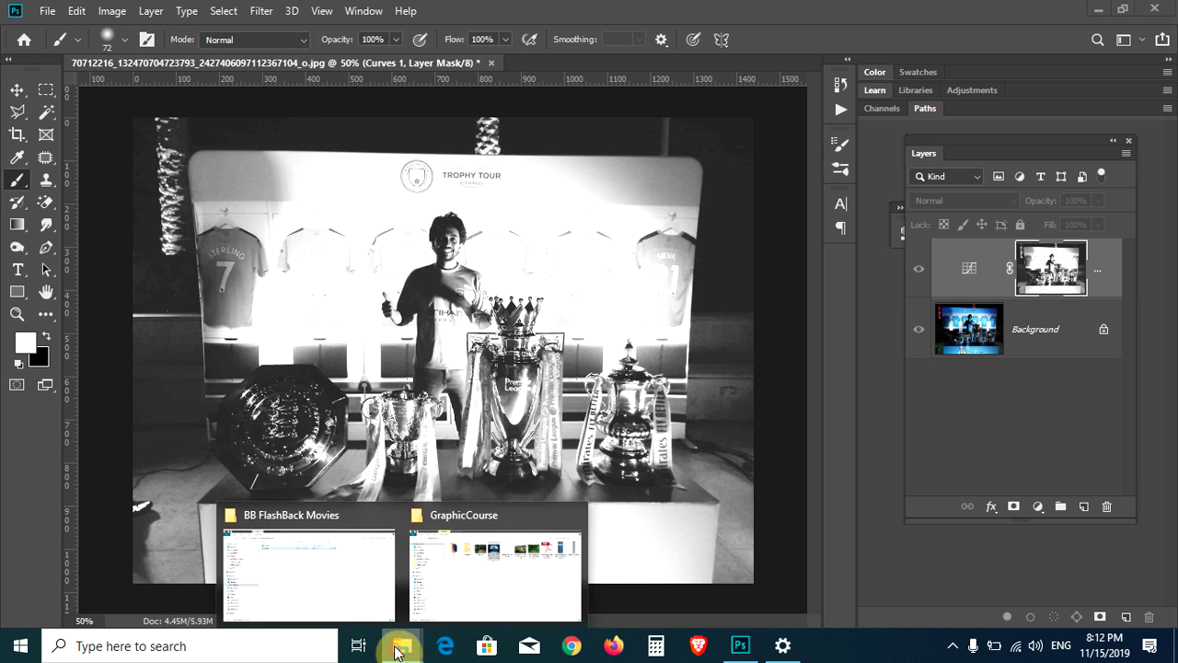
pyautogui.click(488, 577)
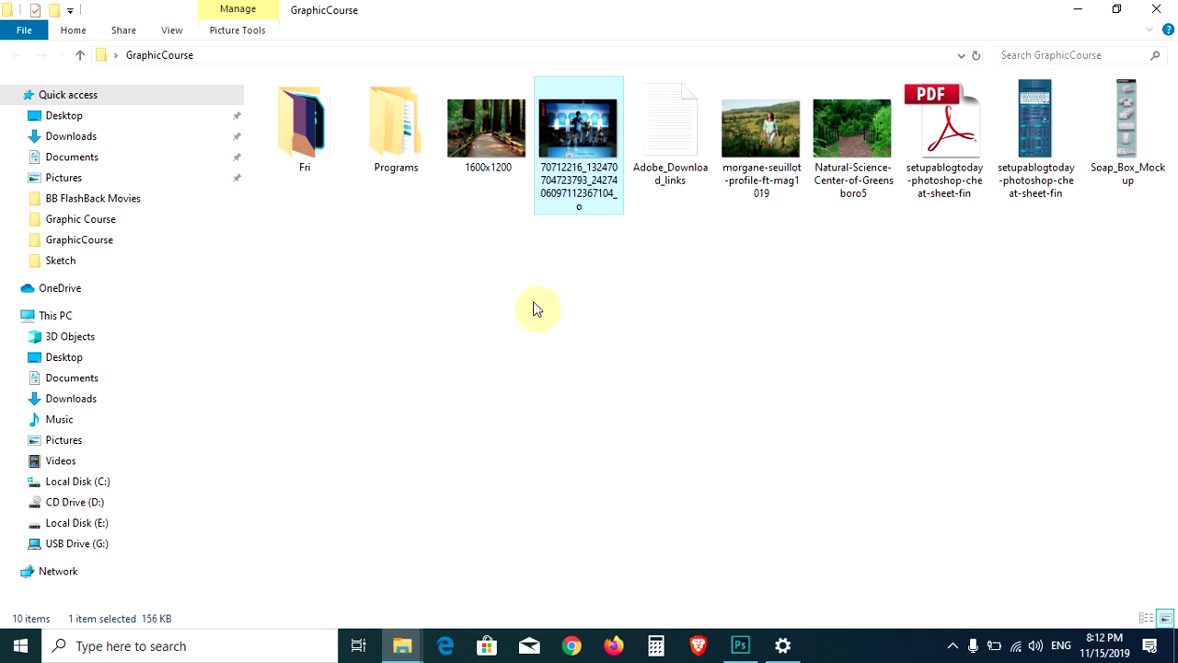
pyautogui.click(762, 147)
pyautogui.rightClick(762, 147)
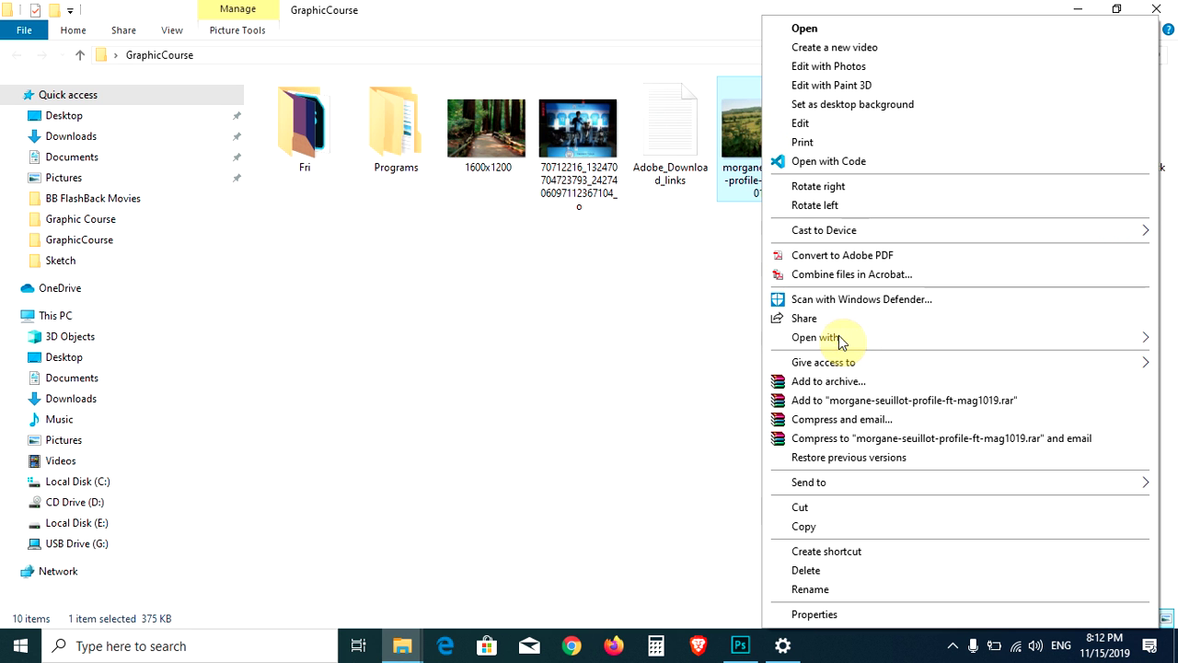
pyautogui.click(690, 354)
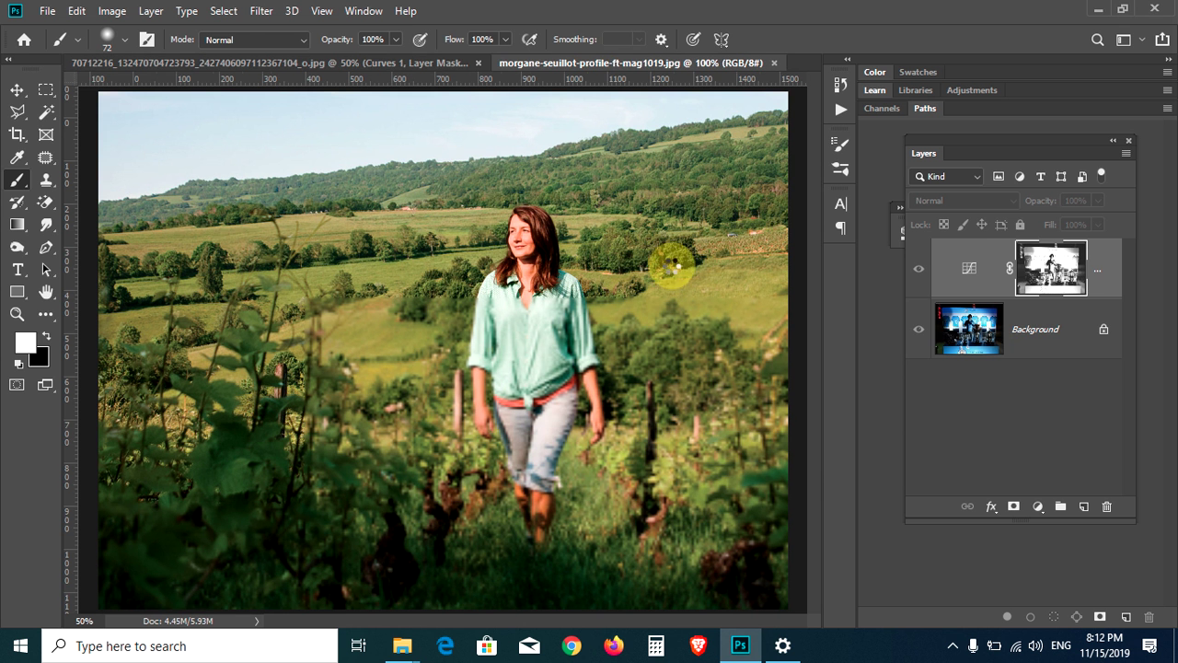
# - Invert the woman photo's colours with Ctrl+I, then return to the trophy photo document
pyautogui.click(17, 89)
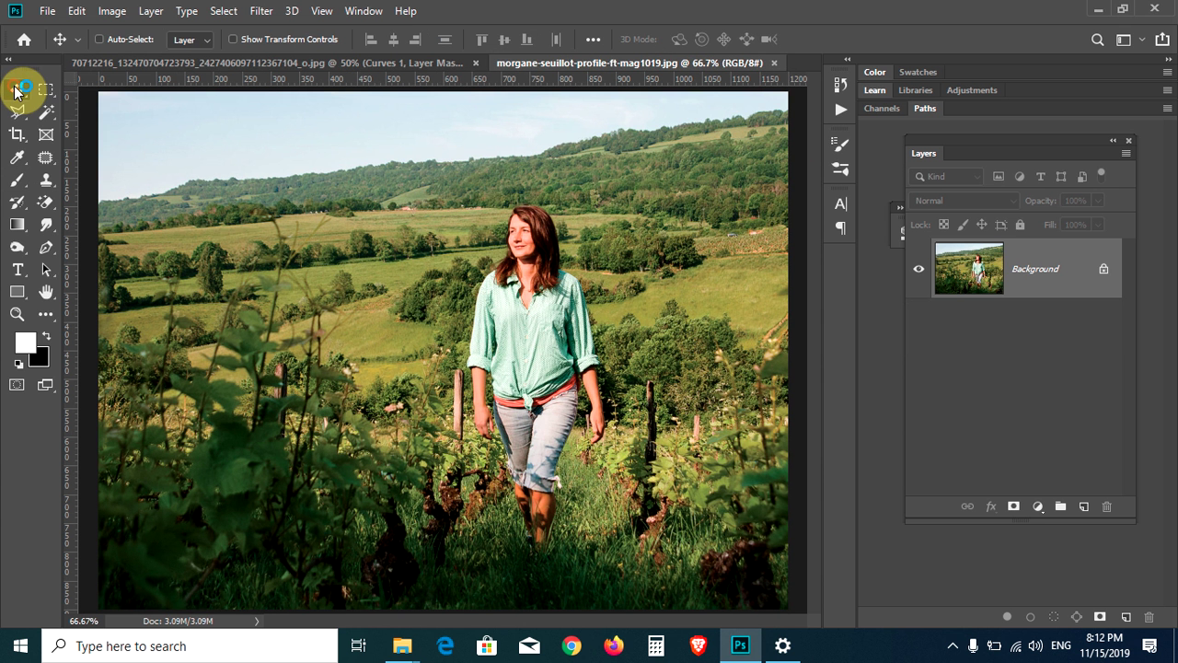
pyautogui.hotkey('ctrl', 'i')
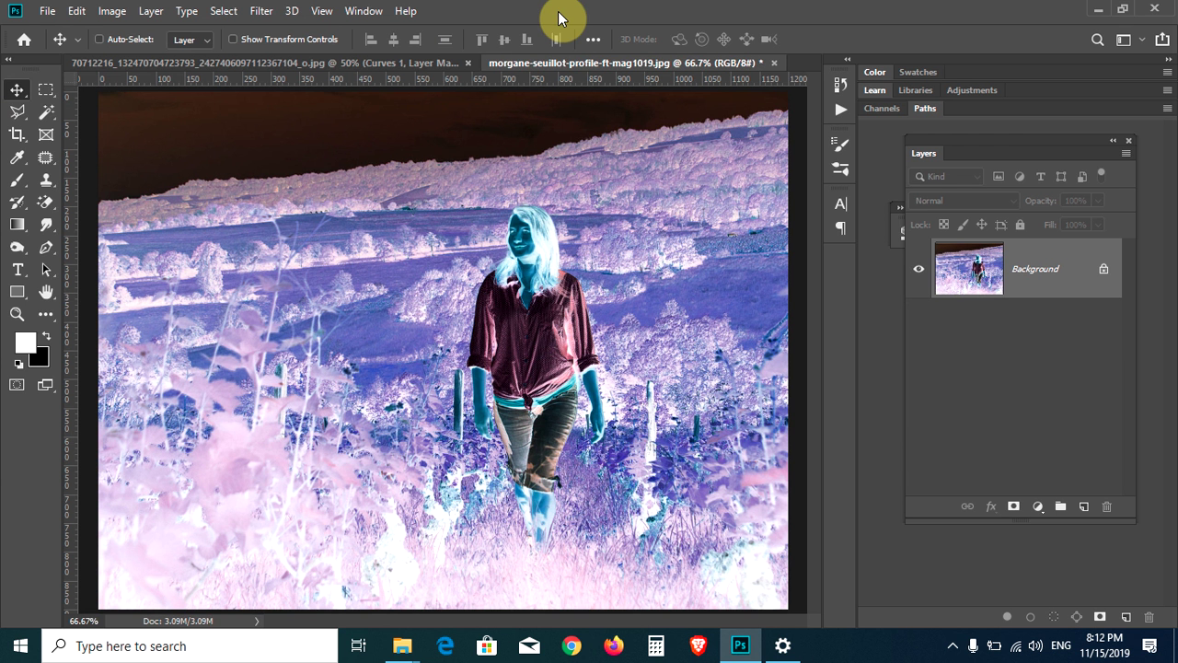
pyautogui.click(360, 63)
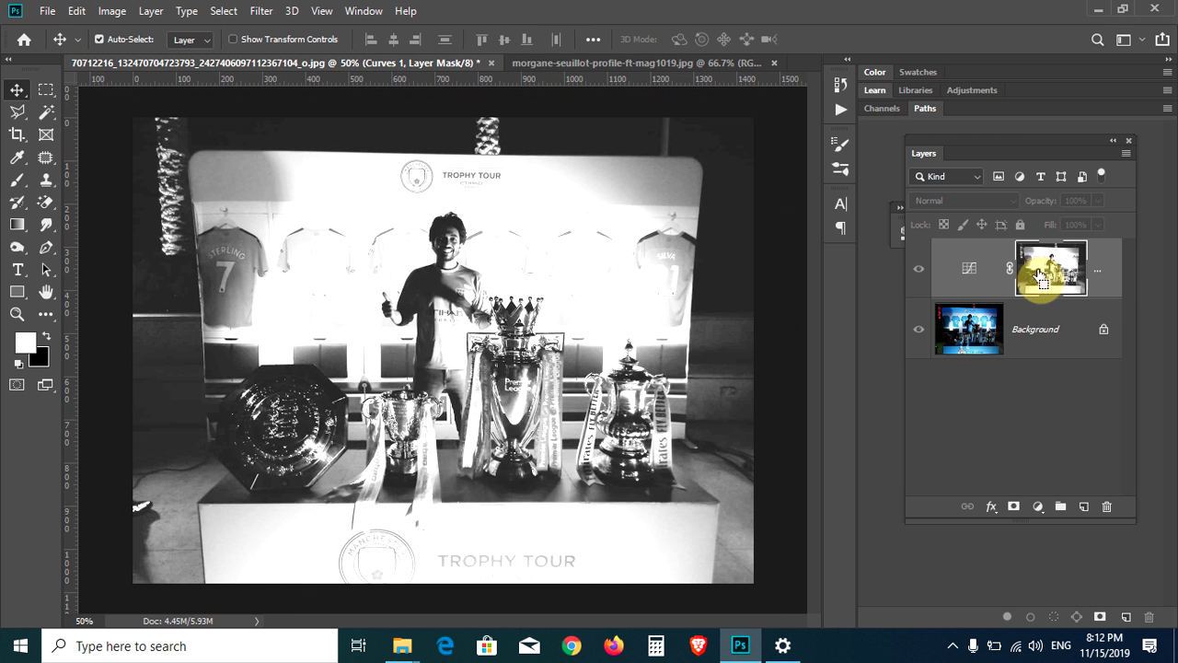
# - Reset the Curves mask to white, then fill it with an inverted Apply Image luminosity copy
pyautogui.hotkey('ctrl', 'z')
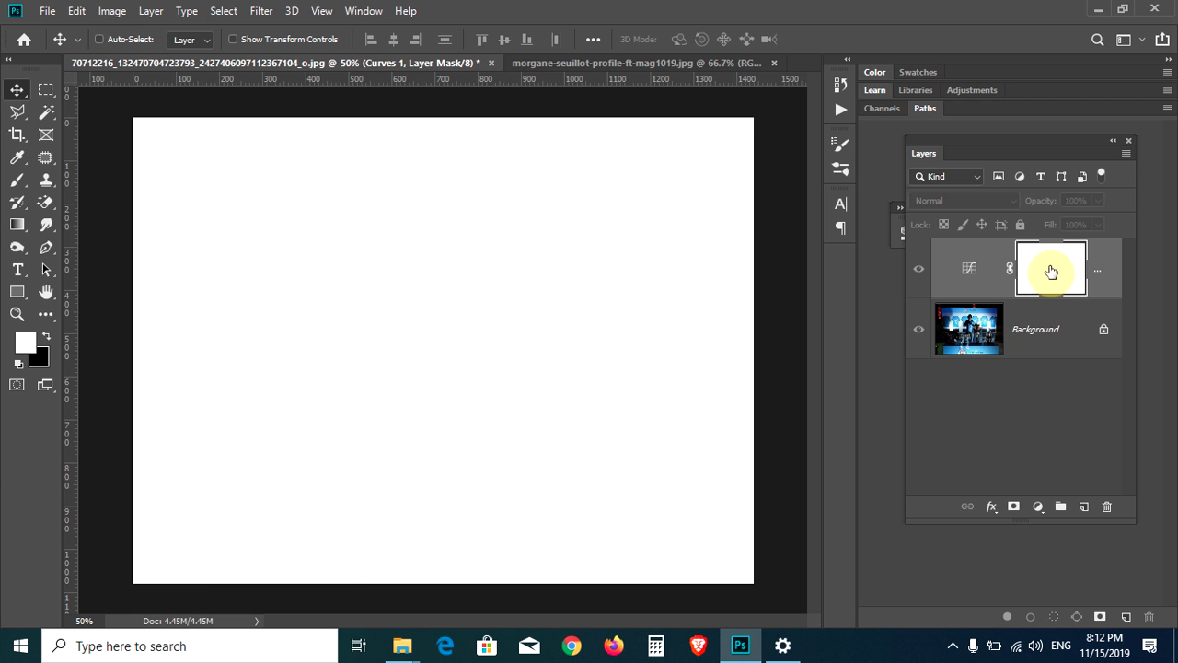
pyautogui.keyDown('alt'); pyautogui.click(1051, 272); pyautogui.keyUp('alt')
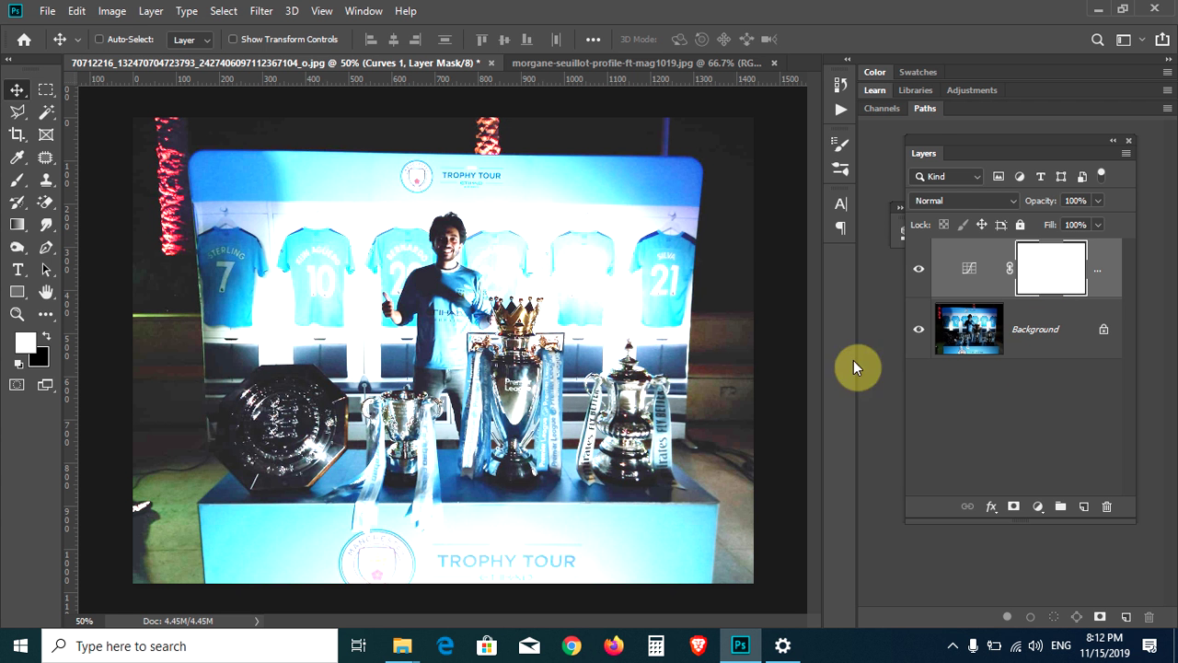
pyautogui.click(127, 18)
pyautogui.click(149, 272)
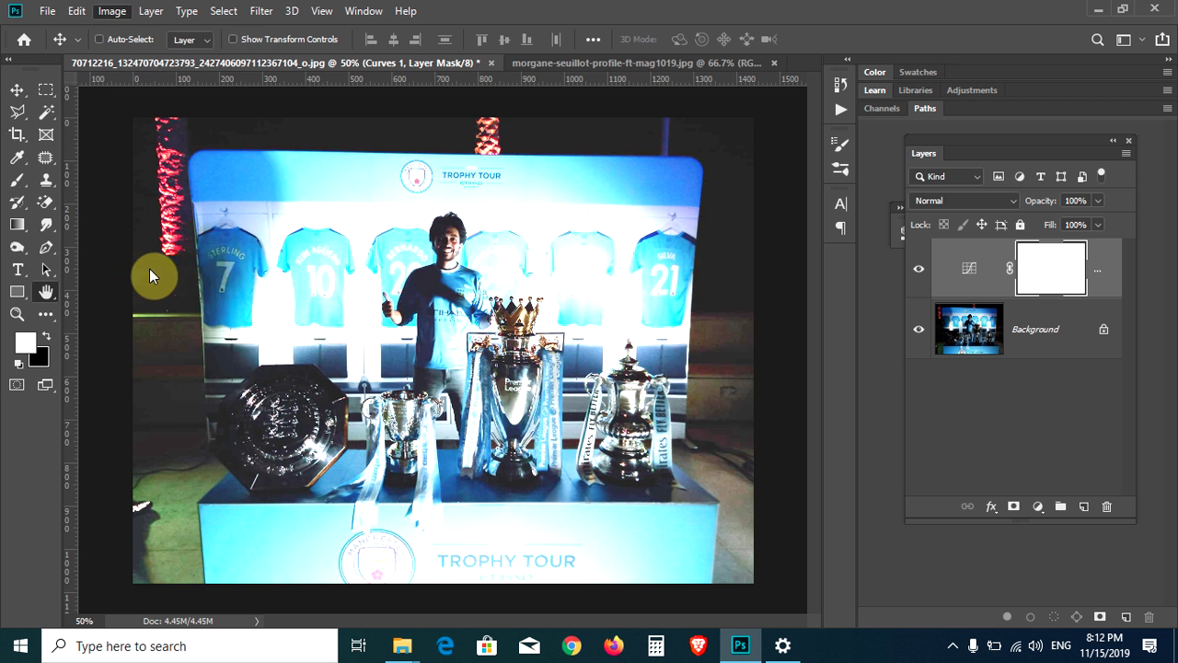
pyautogui.moveTo(589, 117)
pyautogui.mouseDown()
pyautogui.moveTo(733, 4)
pyautogui.moveTo(734, 17)
pyautogui.mouseUp()
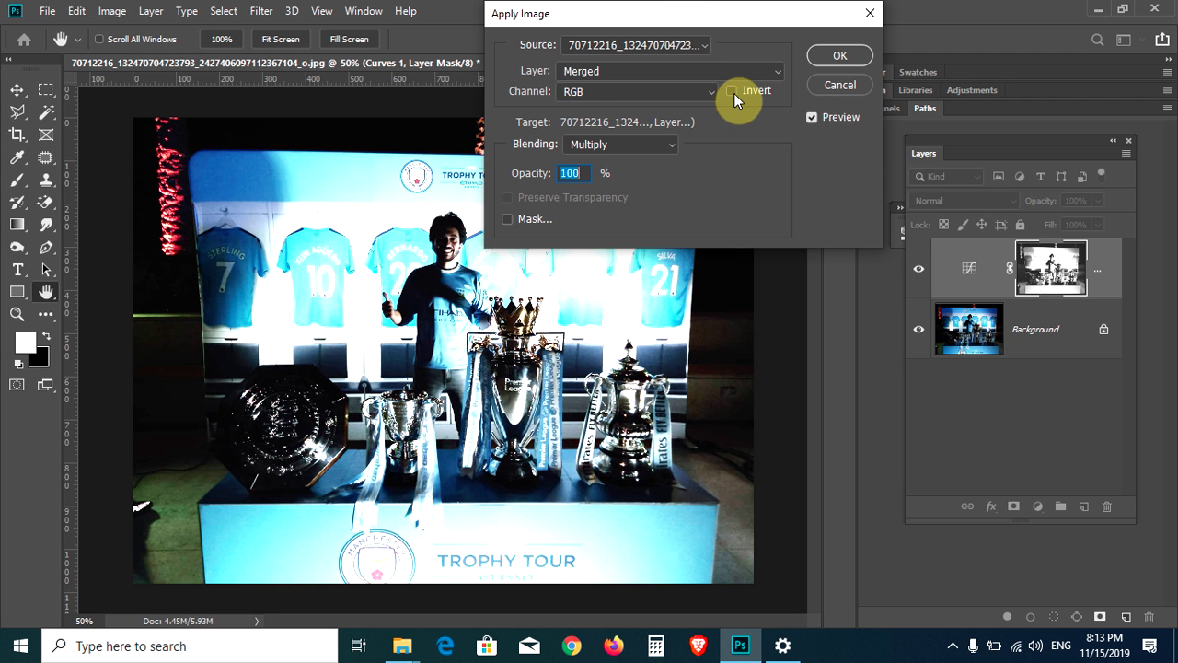
pyautogui.click(733, 93)
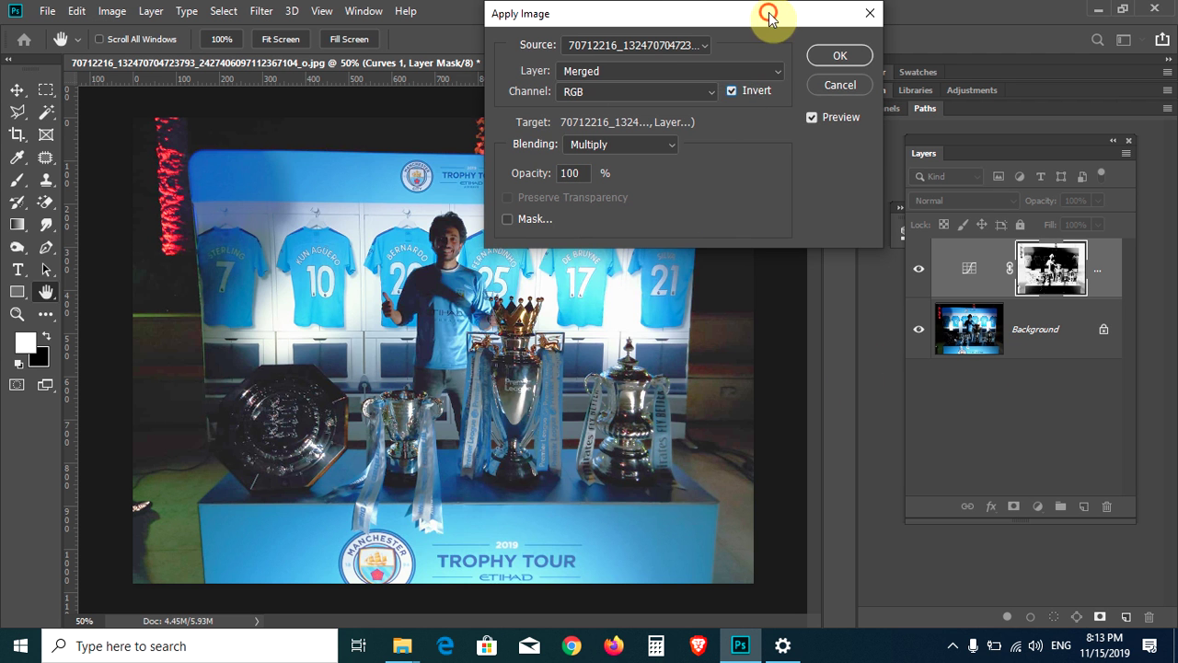
pyautogui.moveTo(769, 15); pyautogui.dragTo(1047, 367)
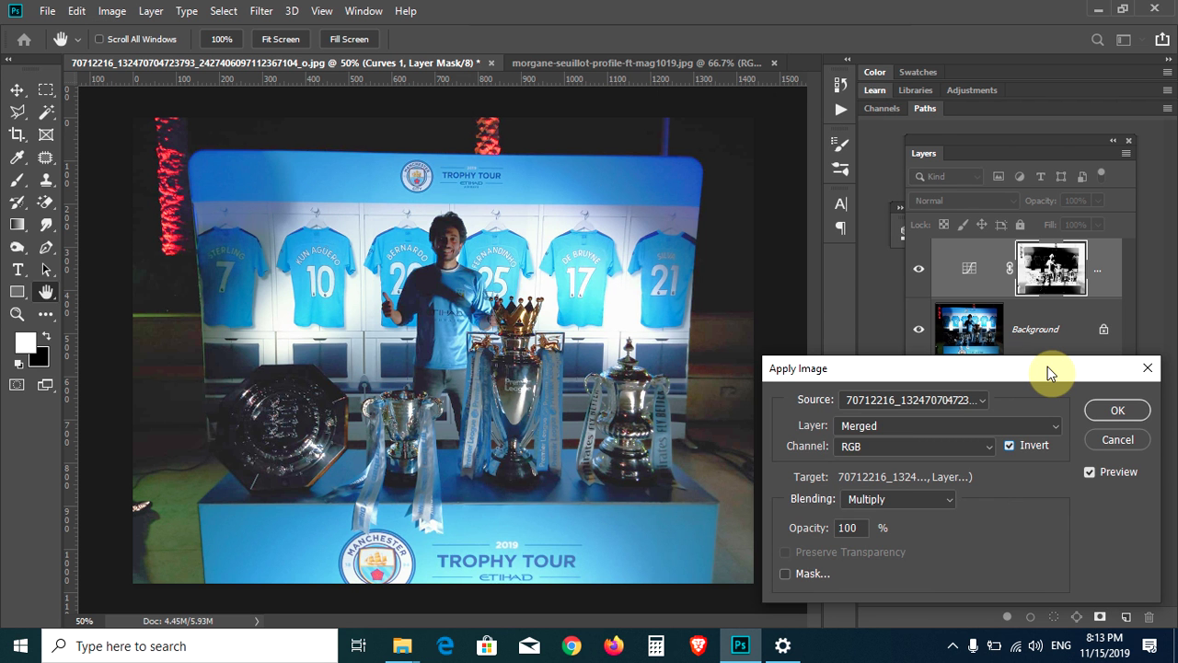
pyautogui.click(1117, 411)
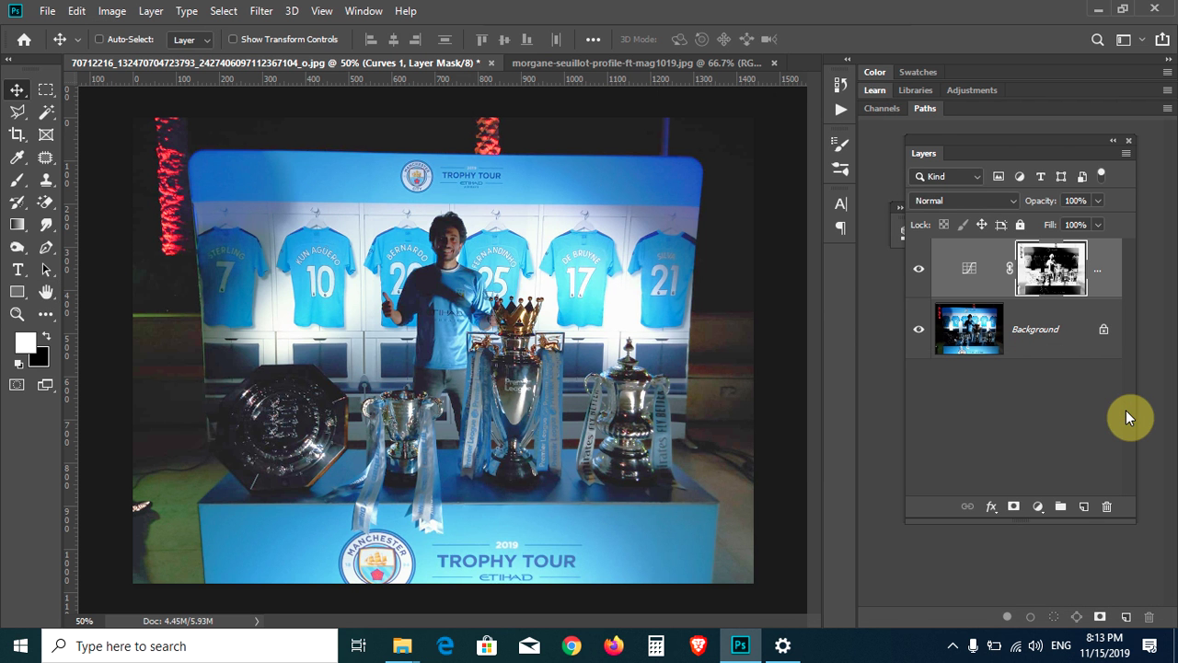
pyautogui.keyDown('alt'); pyautogui.click(1038, 277); pyautogui.keyUp('alt')
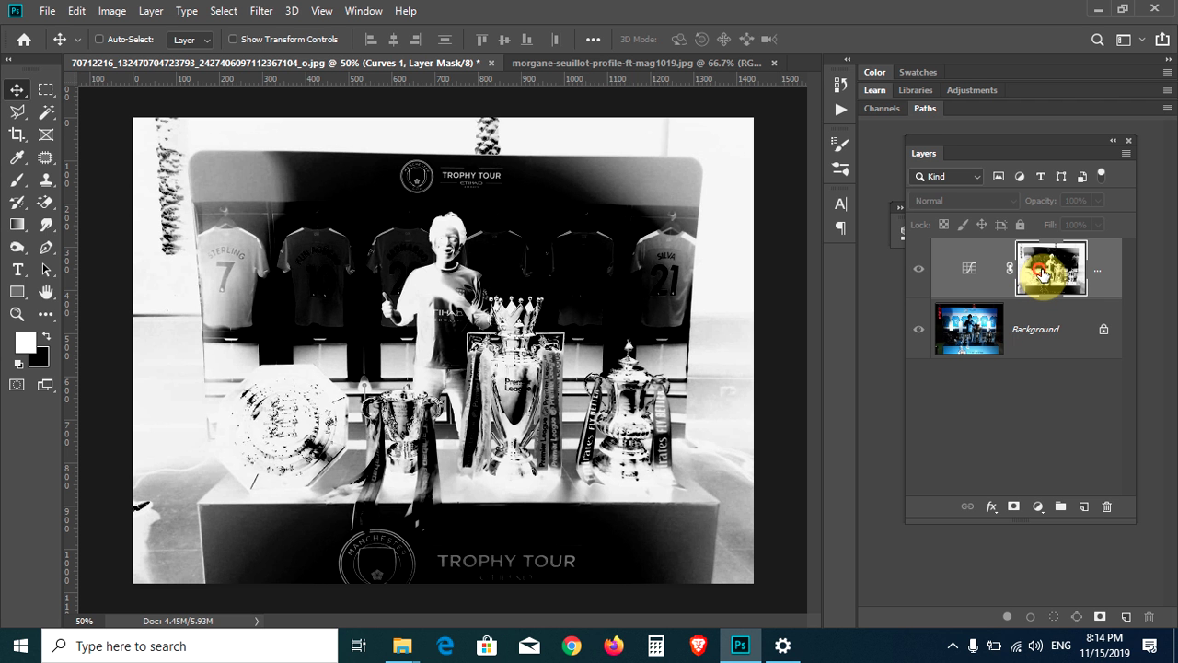
pyautogui.keyDown('alt'); pyautogui.click(1042, 271); pyautogui.keyUp('alt')
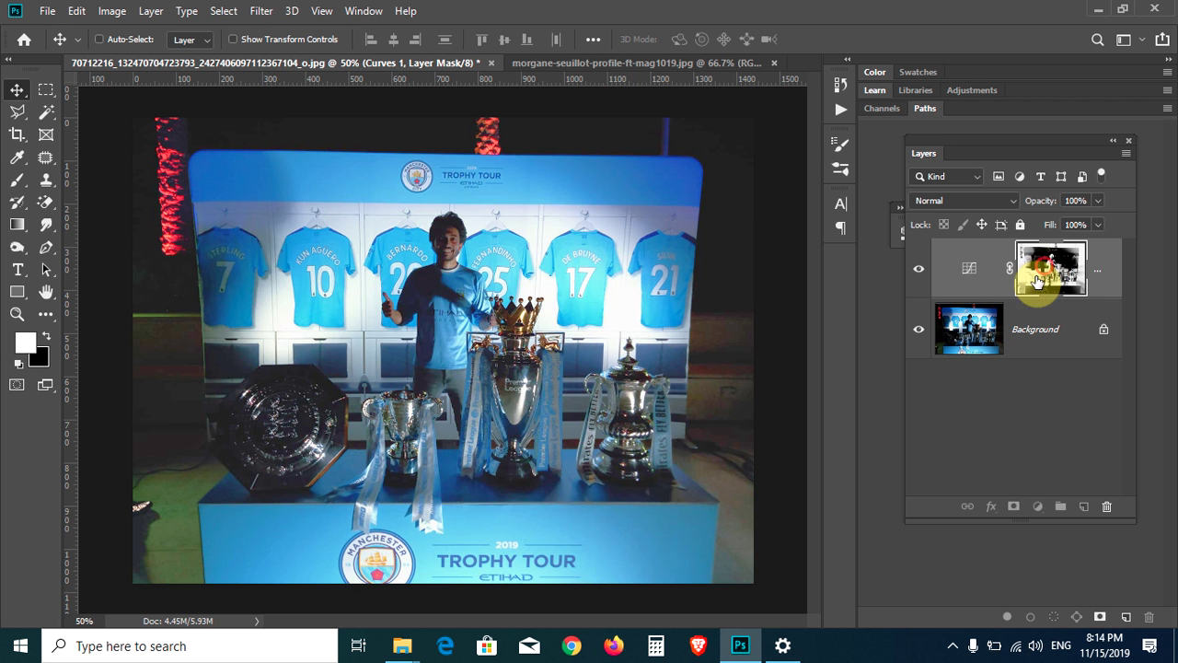
pyautogui.keyDown('alt'); pyautogui.click(1039, 270); pyautogui.keyUp('alt')
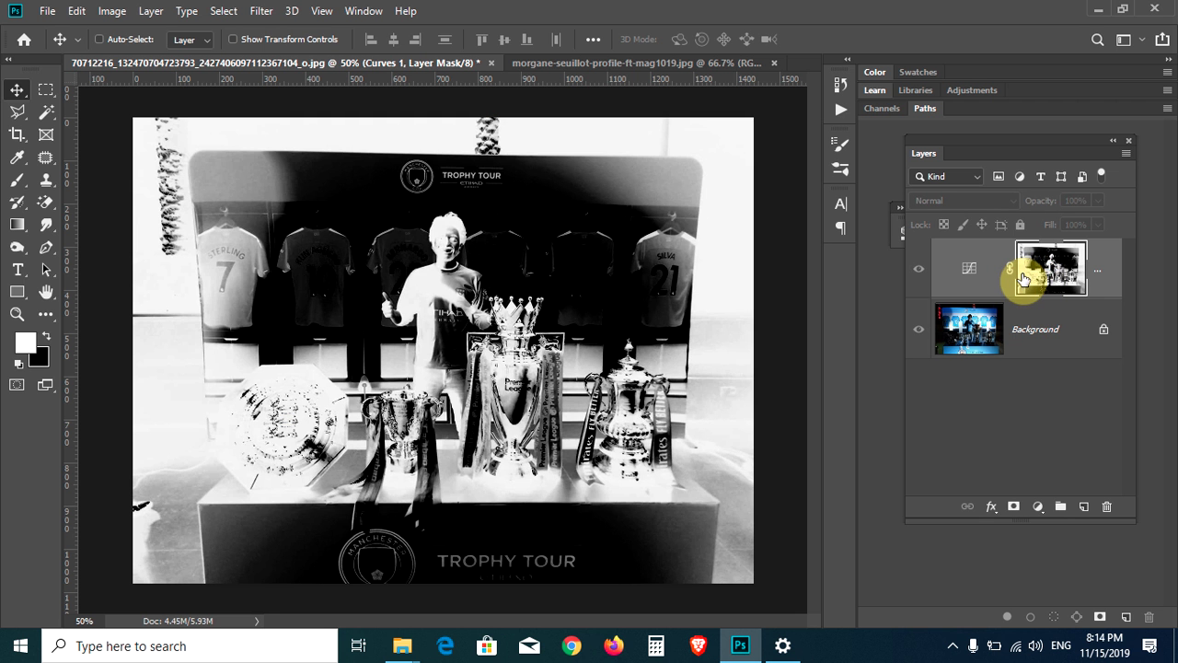
pyautogui.keyDown('alt'); pyautogui.click(1023, 279); pyautogui.keyUp('alt')
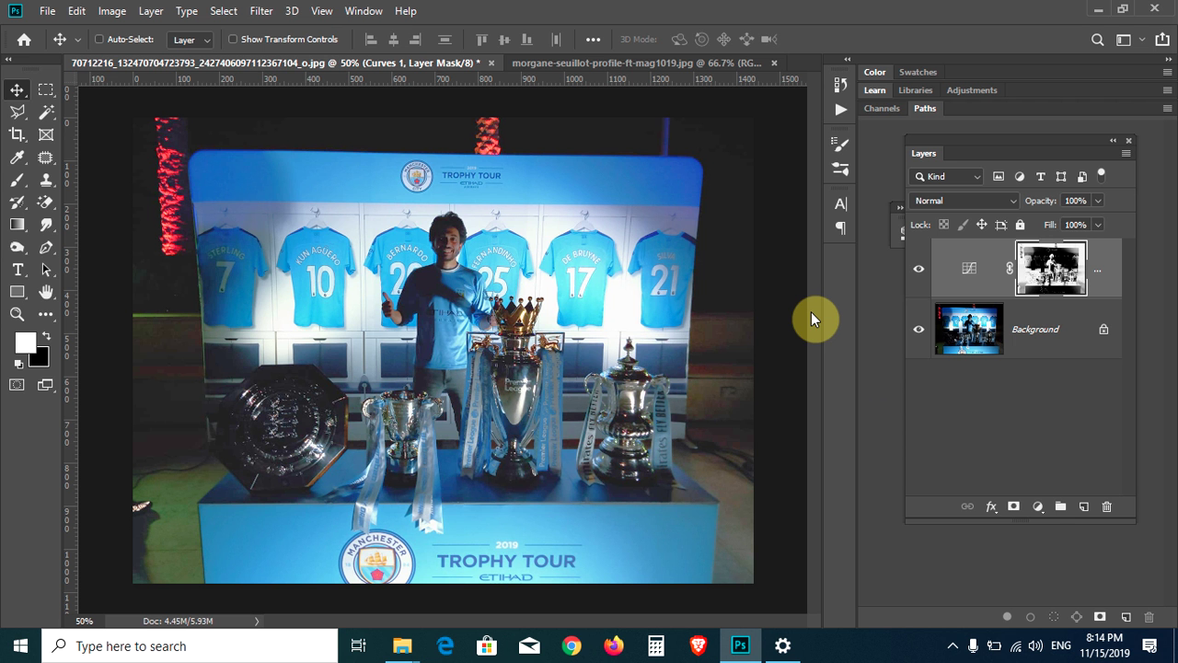
# - Add a Levels adjustment layer with midtone gamma 0.64, toggling its visibility to compare
pyautogui.click(1039, 506)
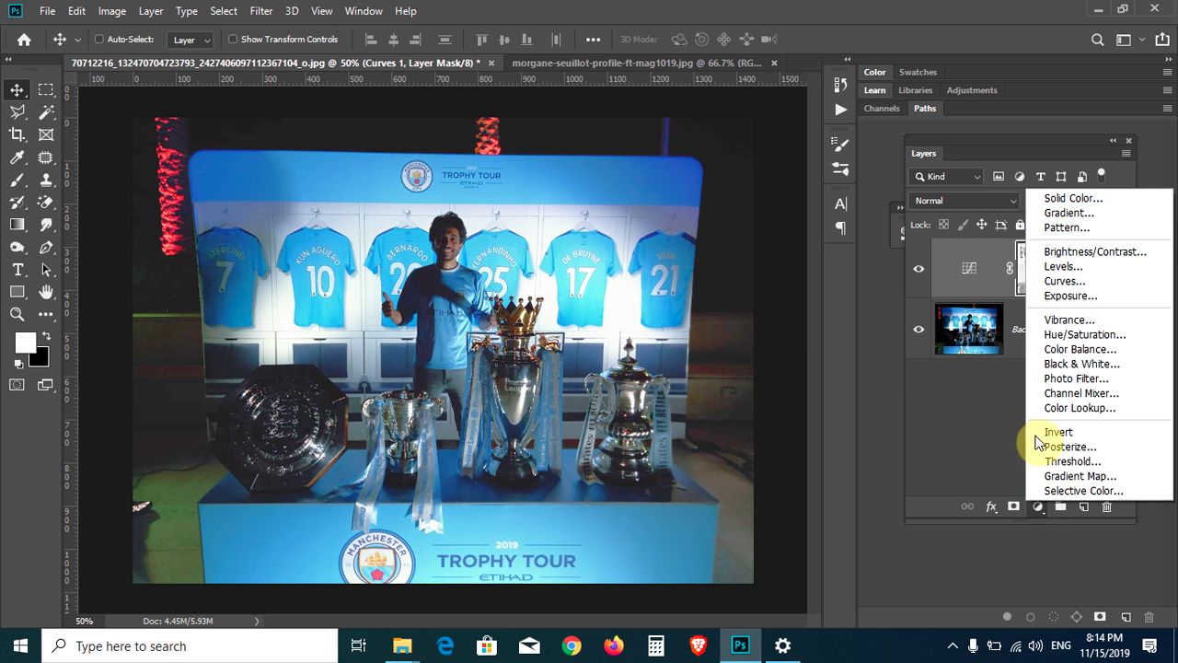
pyautogui.click(1066, 266)
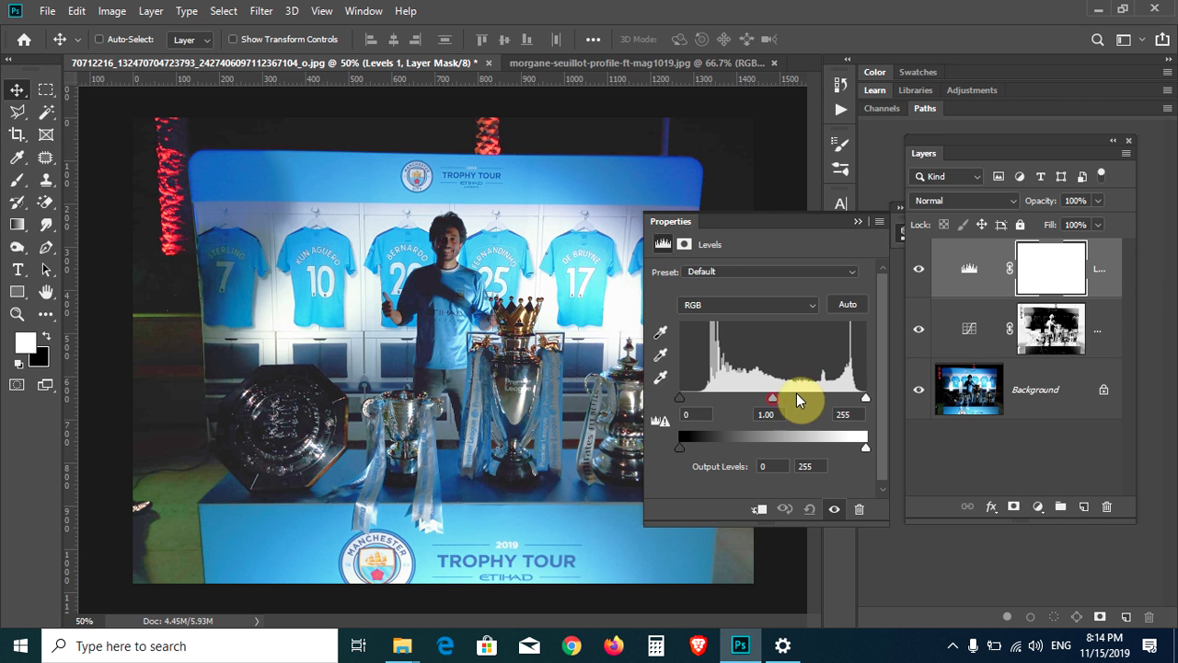
pyautogui.moveTo(772, 397)
pyautogui.mouseDown()
pyautogui.moveTo(809, 398)
pyautogui.moveTo(799, 401)
pyautogui.mouseUp()
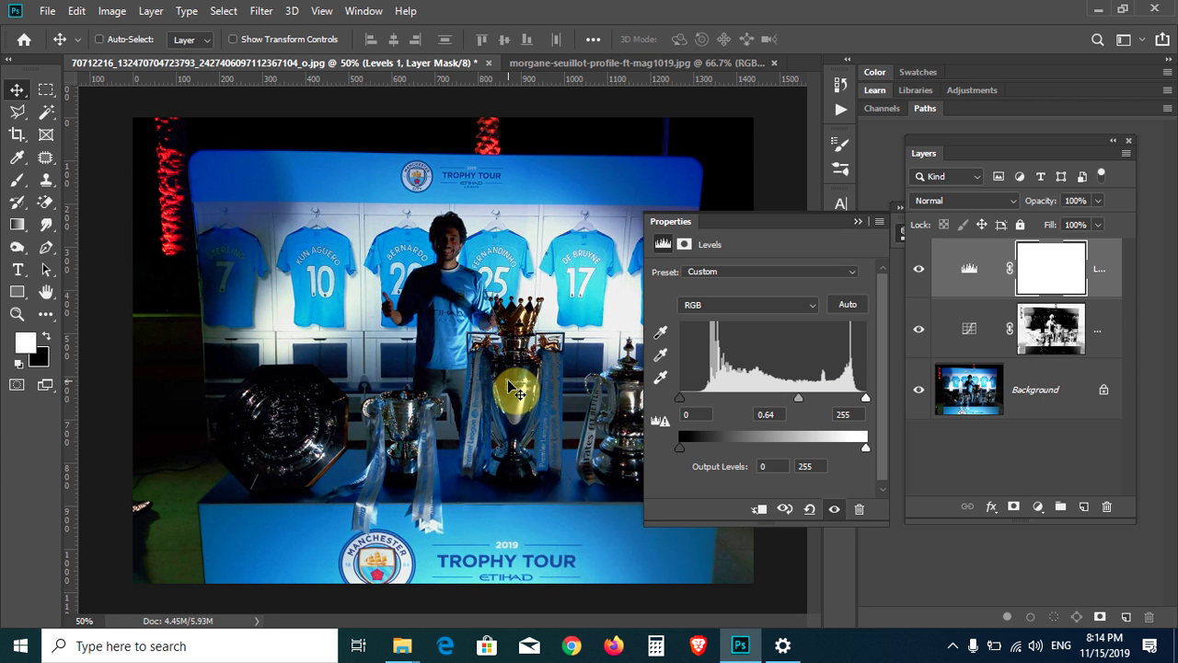
pyautogui.click(858, 221)
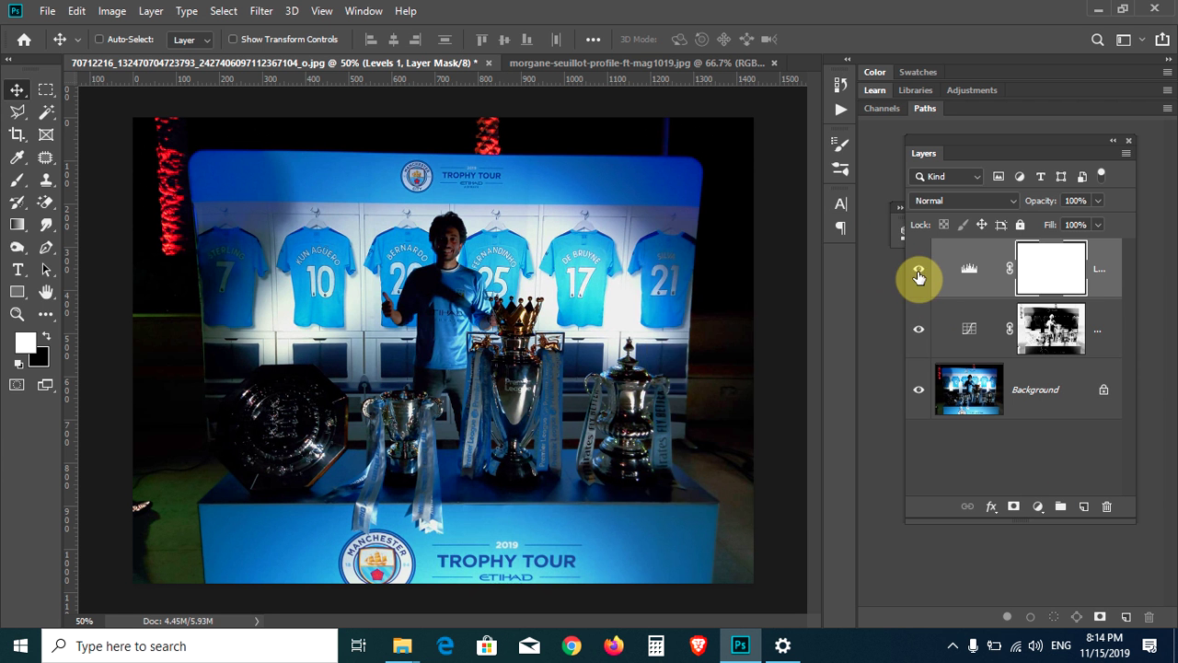
pyautogui.click(919, 273)
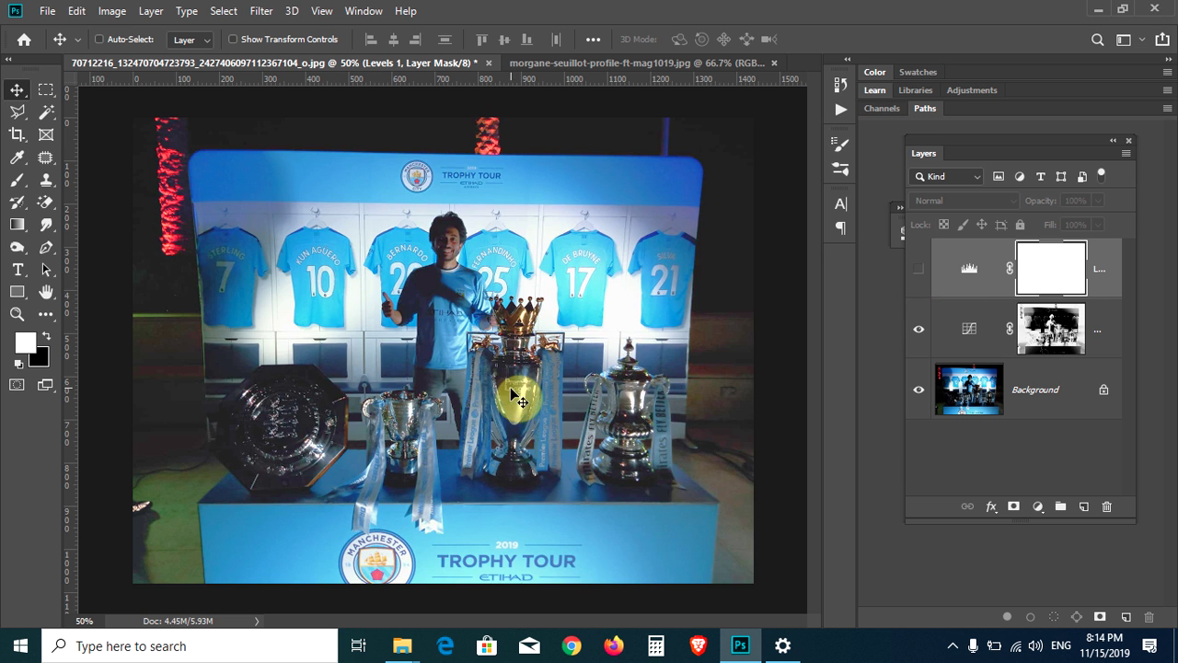
pyautogui.click(922, 272)
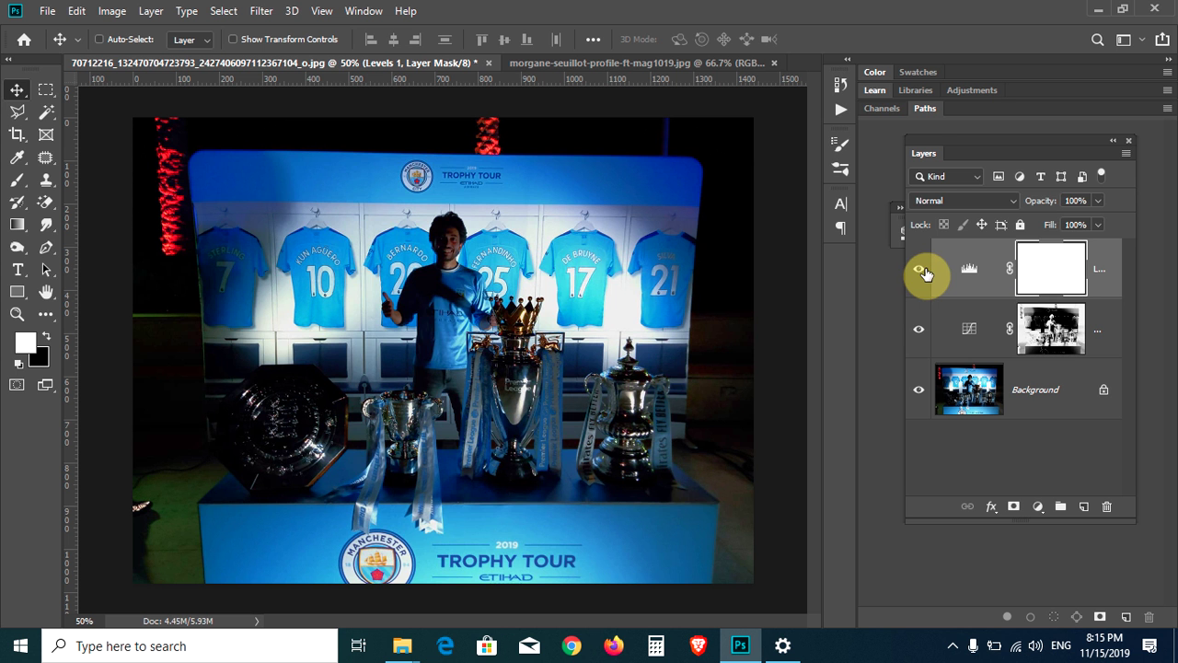
# - Delete the Levels 1 adjustment layer
pyautogui.click(920, 269)
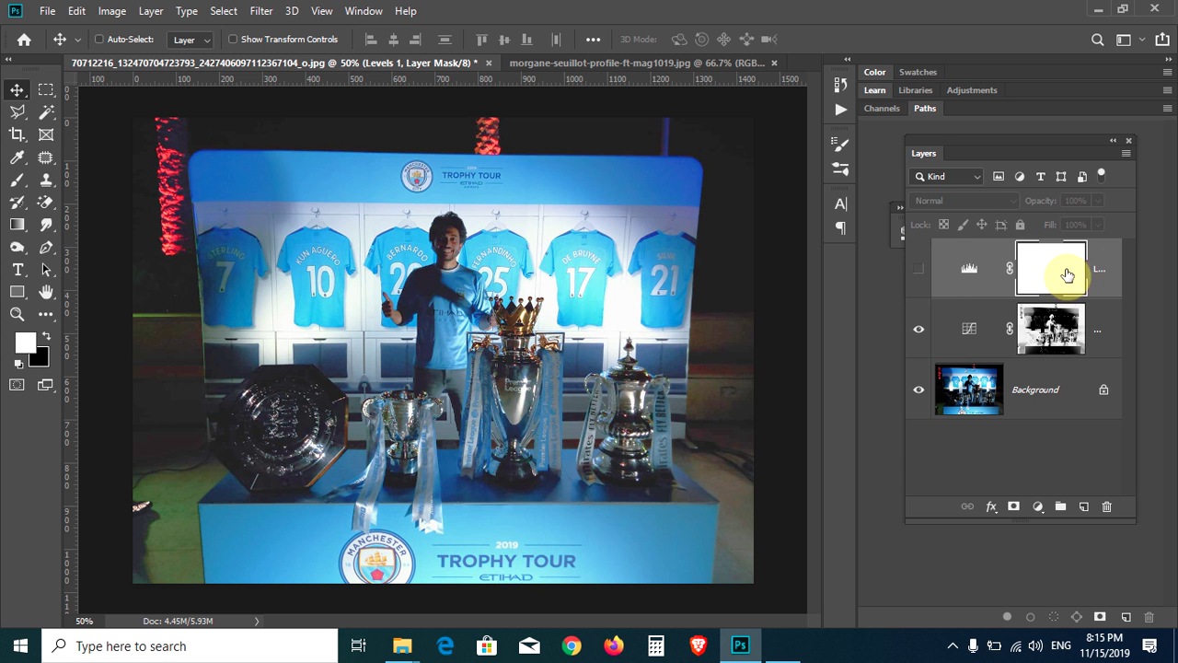
pyautogui.click(1118, 266)
pyautogui.click(1109, 509)
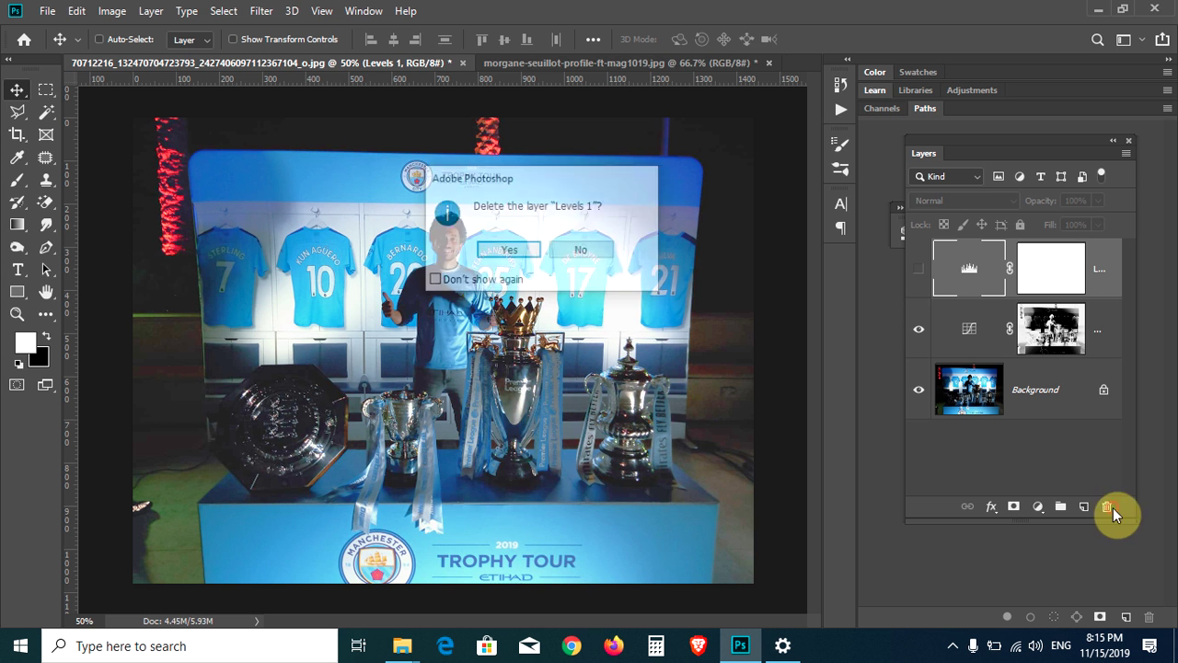
pyautogui.click(518, 252)
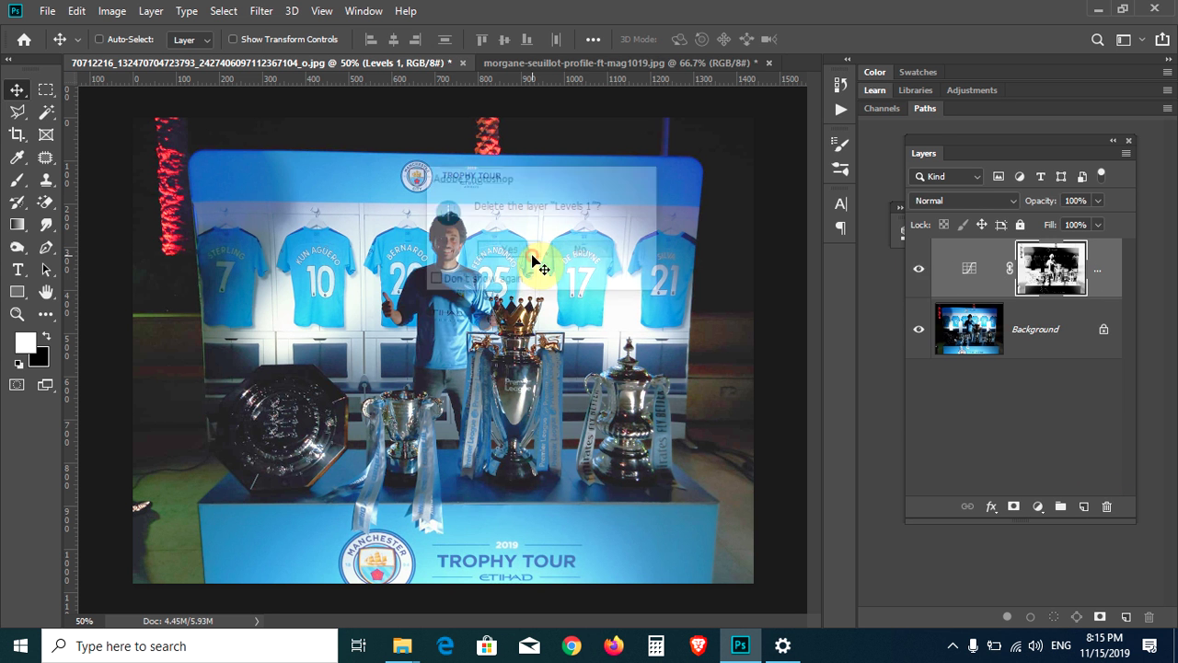
# - Unlock the Background layer into an editable Layer 0
pyautogui.click(1038, 331)
pyautogui.click(1104, 333)
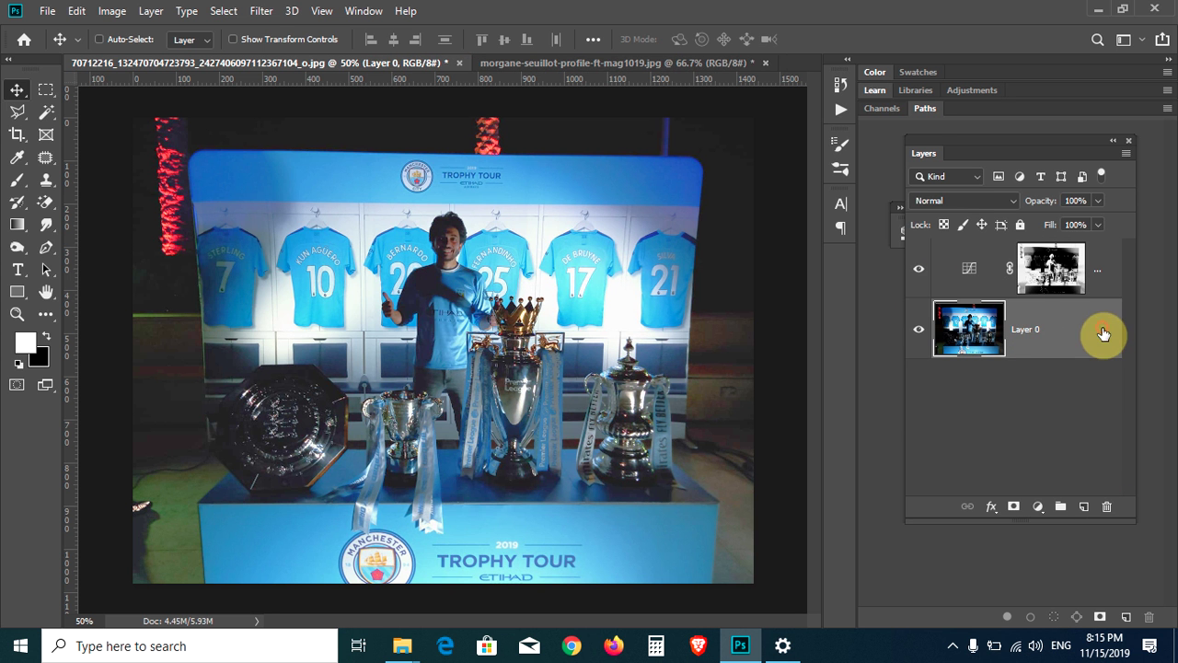
pyautogui.click(261, 11)
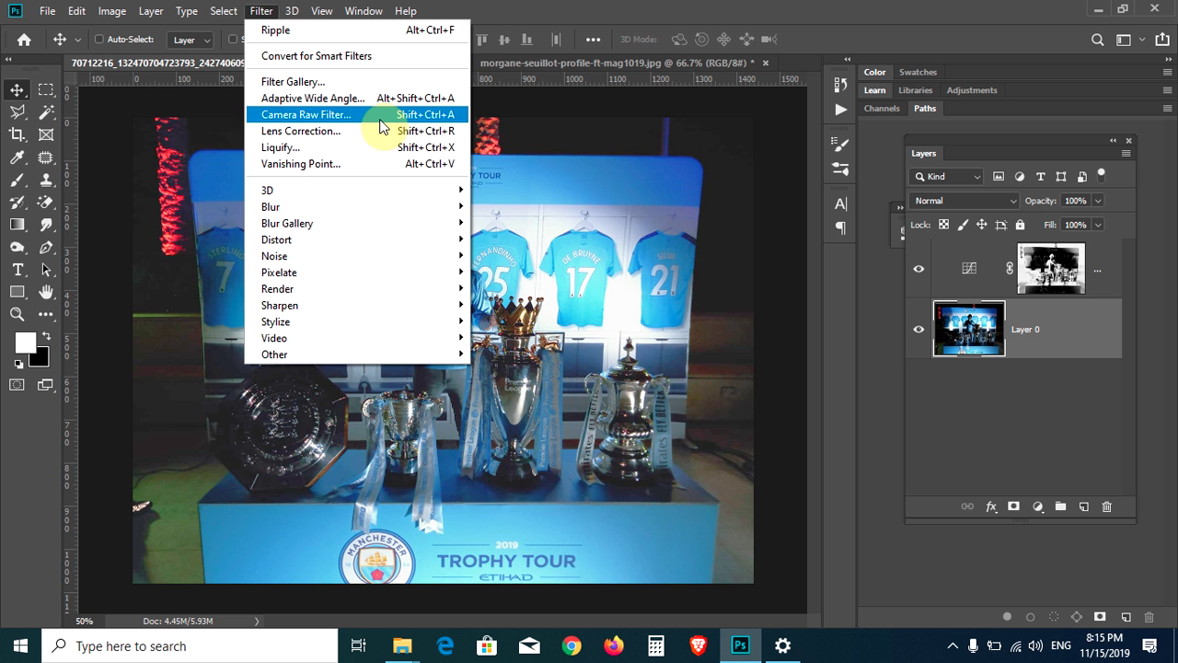
# - Switch to the morgane-seuillot field photo and invert its colours back to normal
pyautogui.click(560, 9)
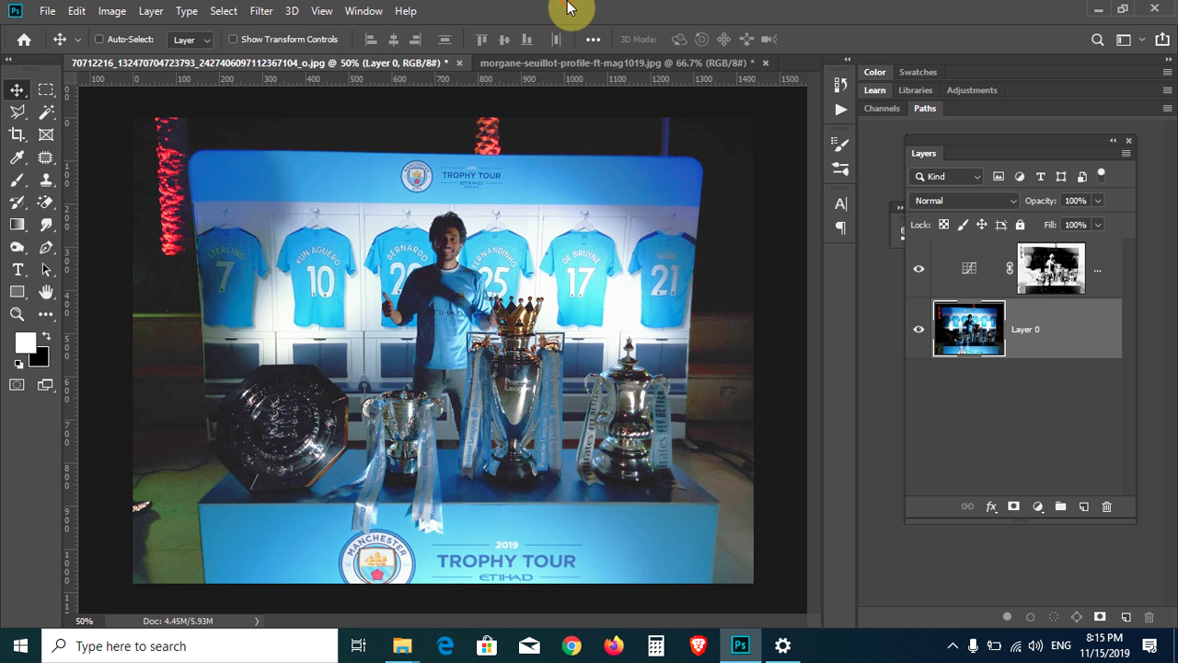
pyautogui.click(533, 57)
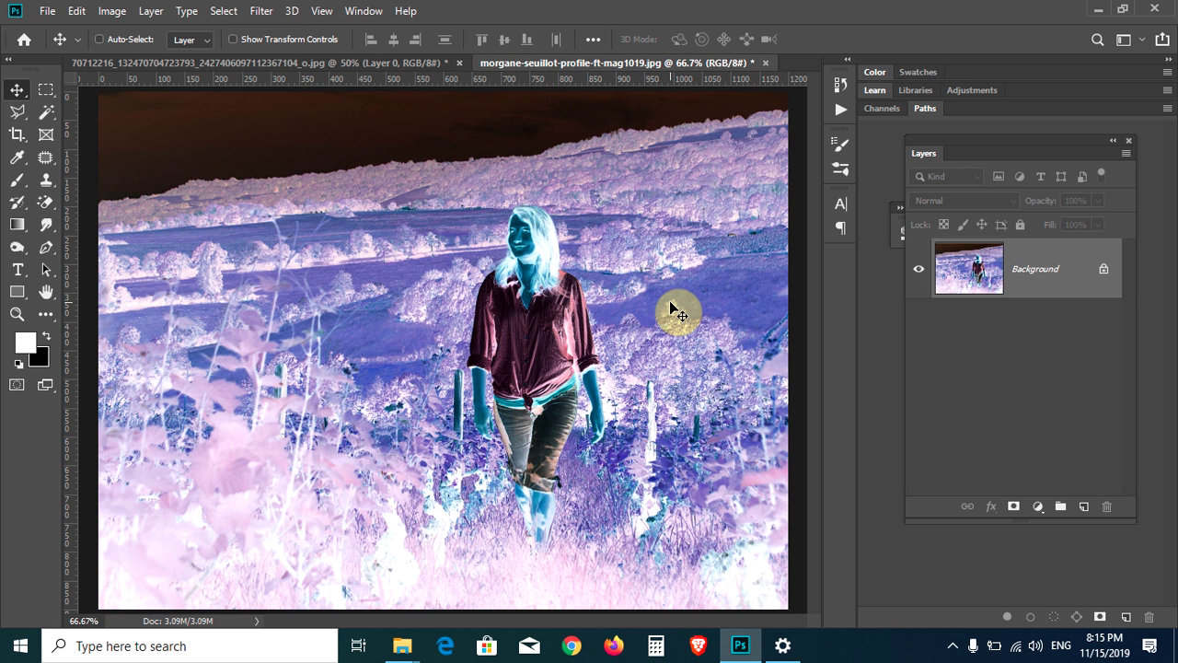
pyautogui.hotkey('ctrl', 'i')
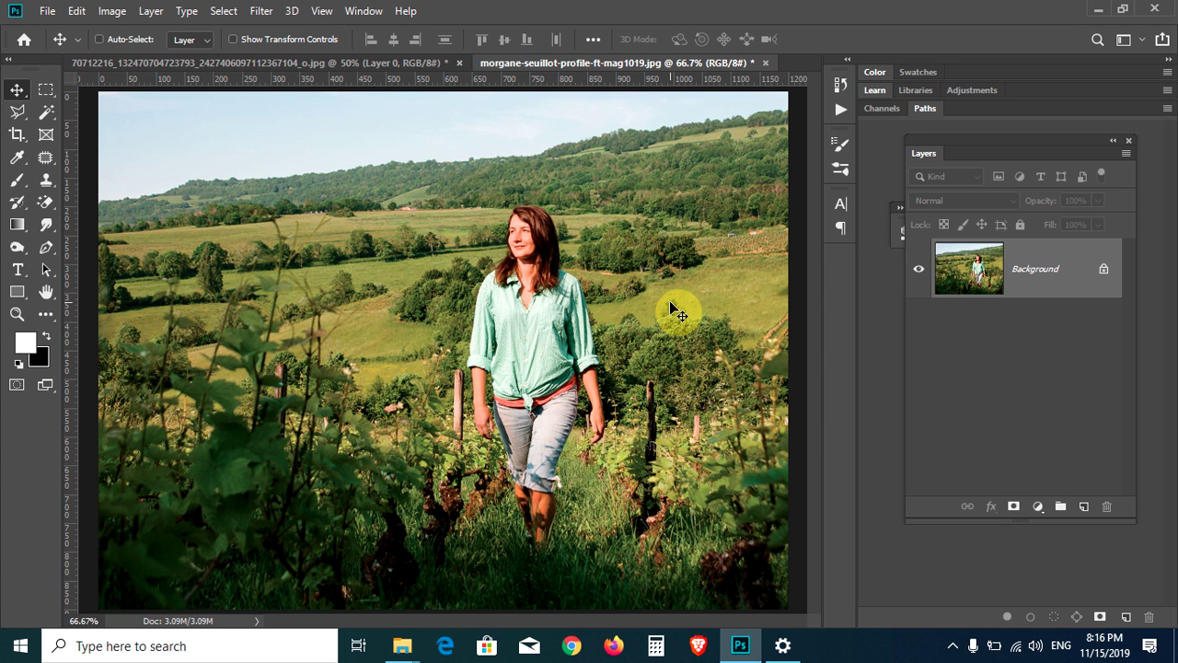
# - Unlock the field photo's Background as Layer 0 and open the Camera Raw Filter on it
pyautogui.click(263, 11)
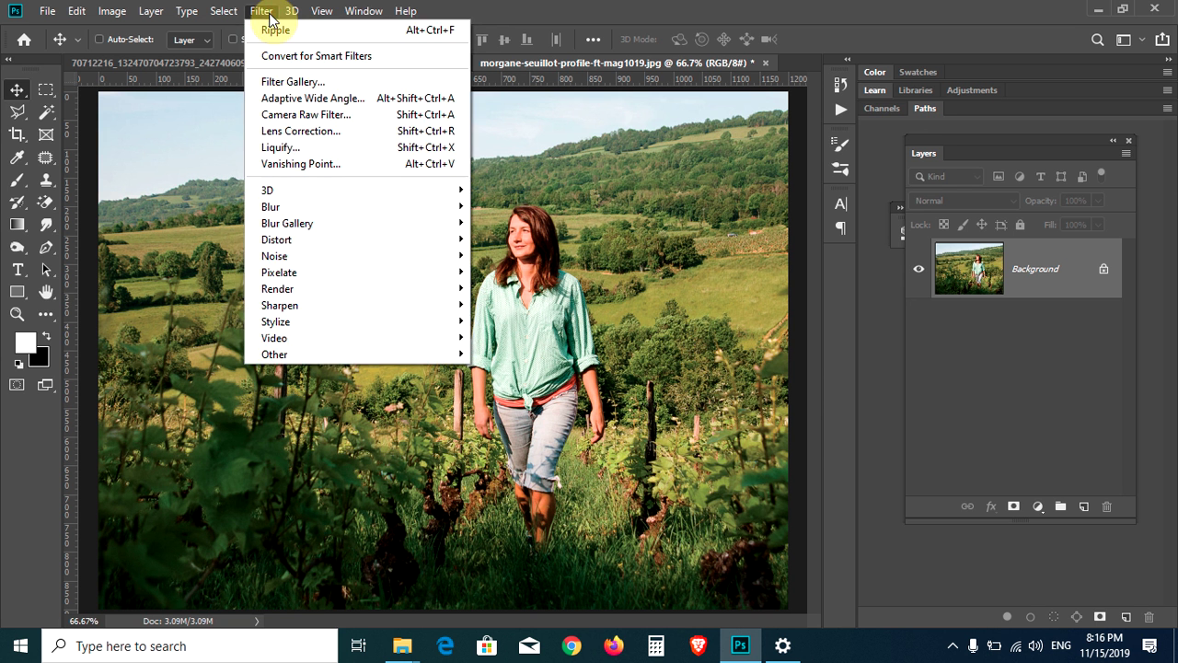
pyautogui.click(1100, 272)
pyautogui.click(1103, 270)
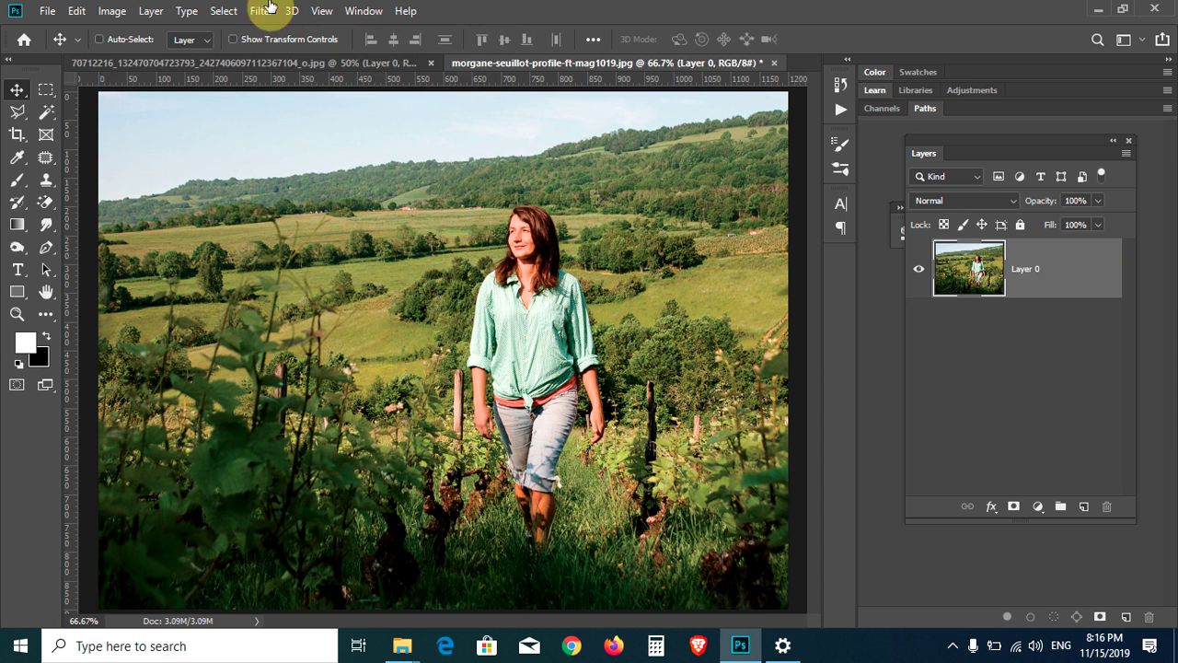
pyautogui.click(263, 11)
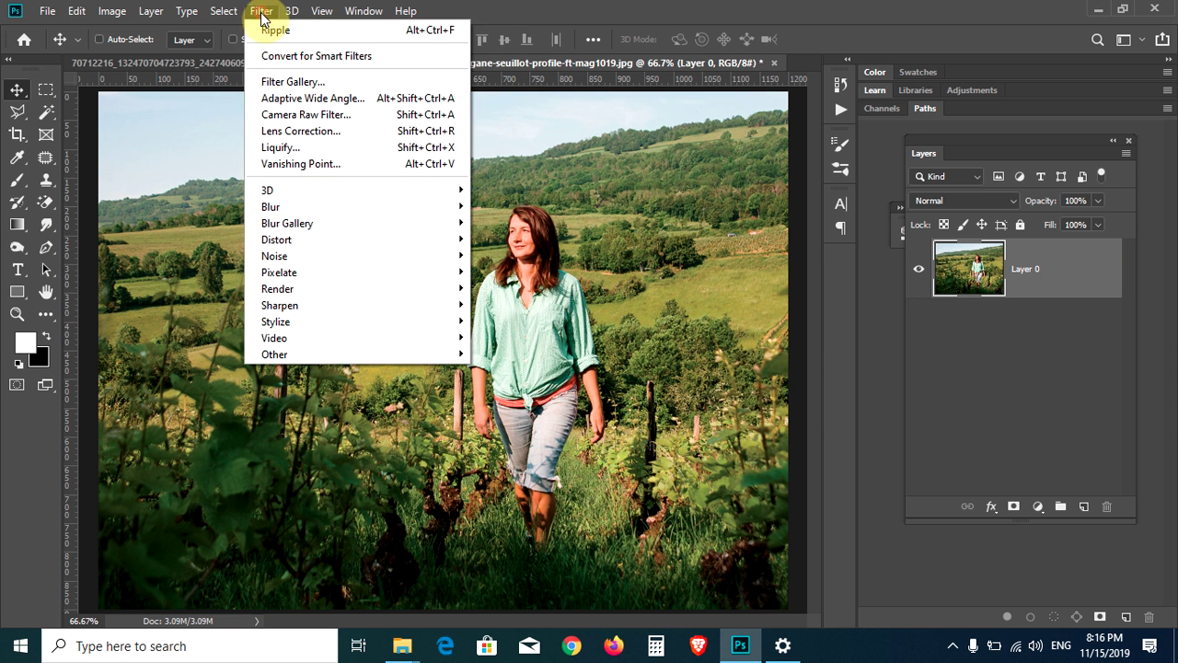
pyautogui.click(319, 118)
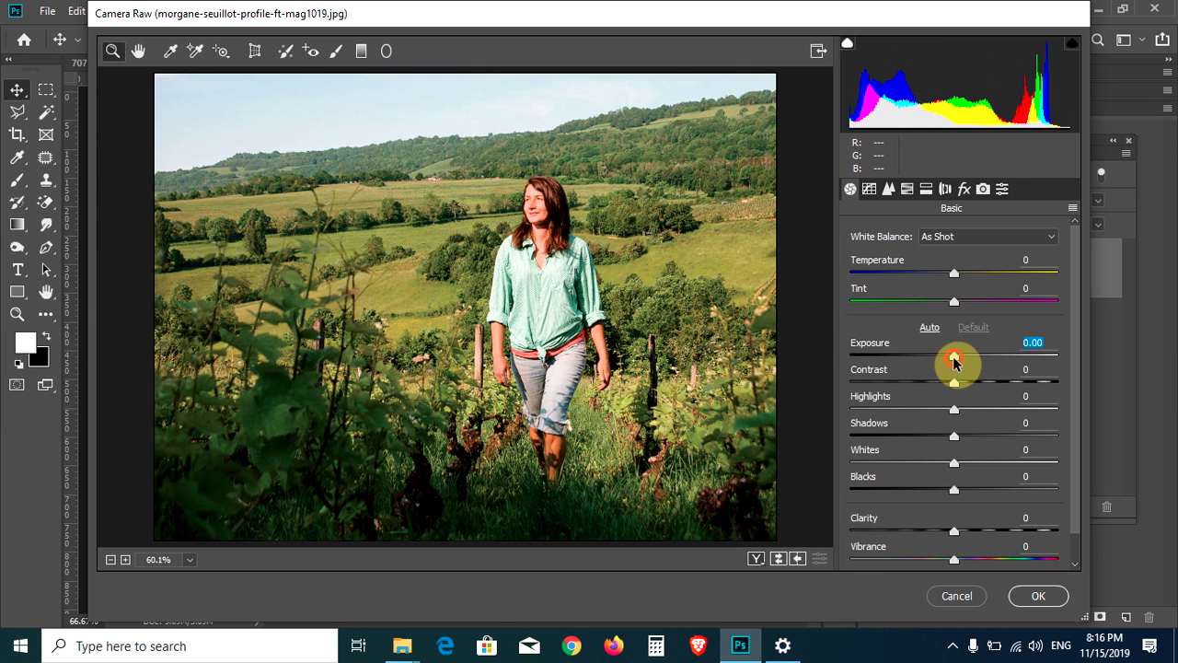
# - Set Camera Raw Exposure +0.50, Contrast +30, Highlights -100 and Shadows +100
pyautogui.moveTo(954, 357)
pyautogui.mouseDown()
pyautogui.moveTo(1019, 355)
pyautogui.moveTo(906, 354)
pyautogui.moveTo(966, 359)
pyautogui.mouseUp()
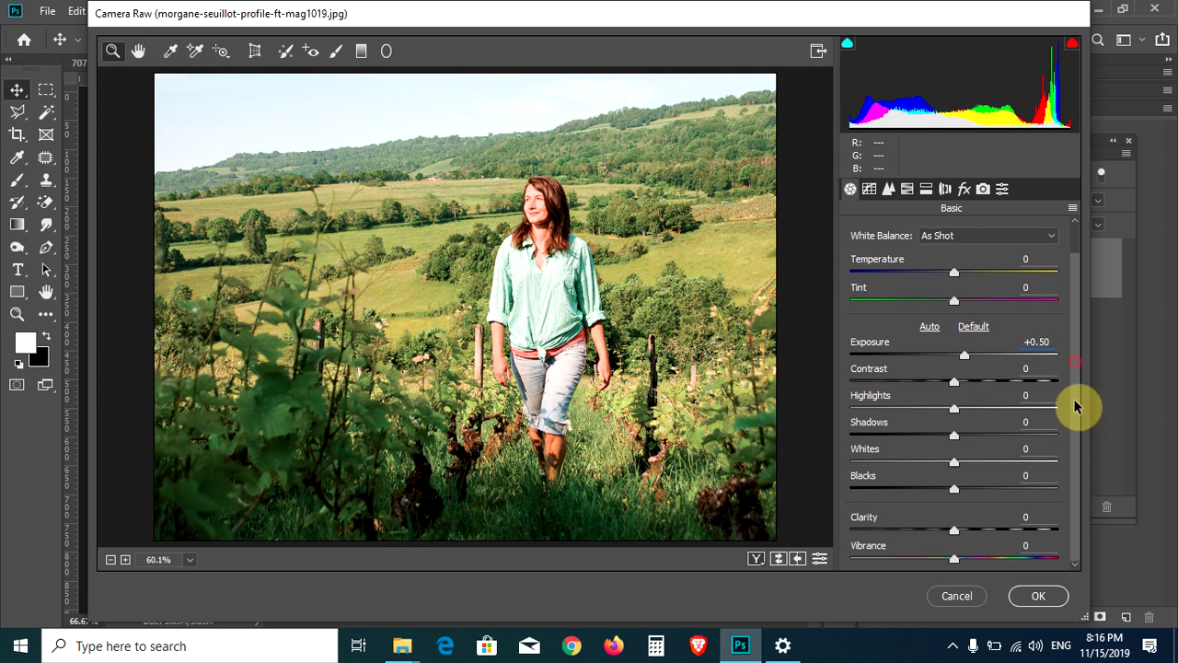
pyautogui.scroll(-1, 1076, 402)
pyautogui.moveTo(954, 354); pyautogui.dragTo(984, 351)
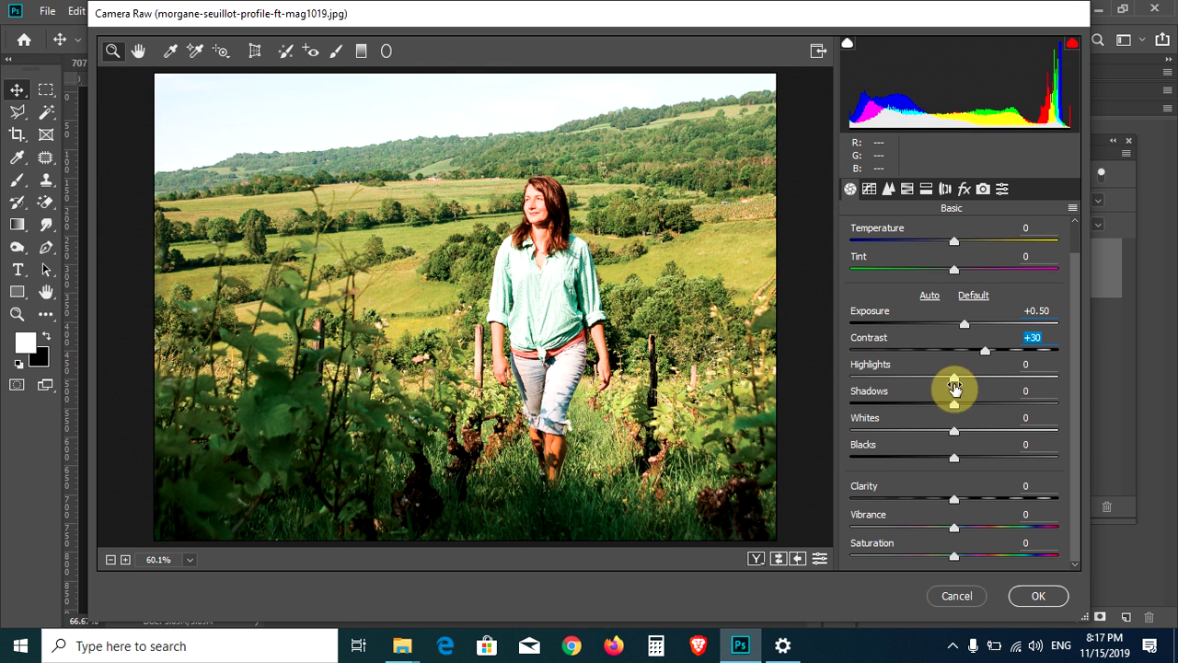
pyautogui.moveTo(953, 379); pyautogui.dragTo(1055, 371)
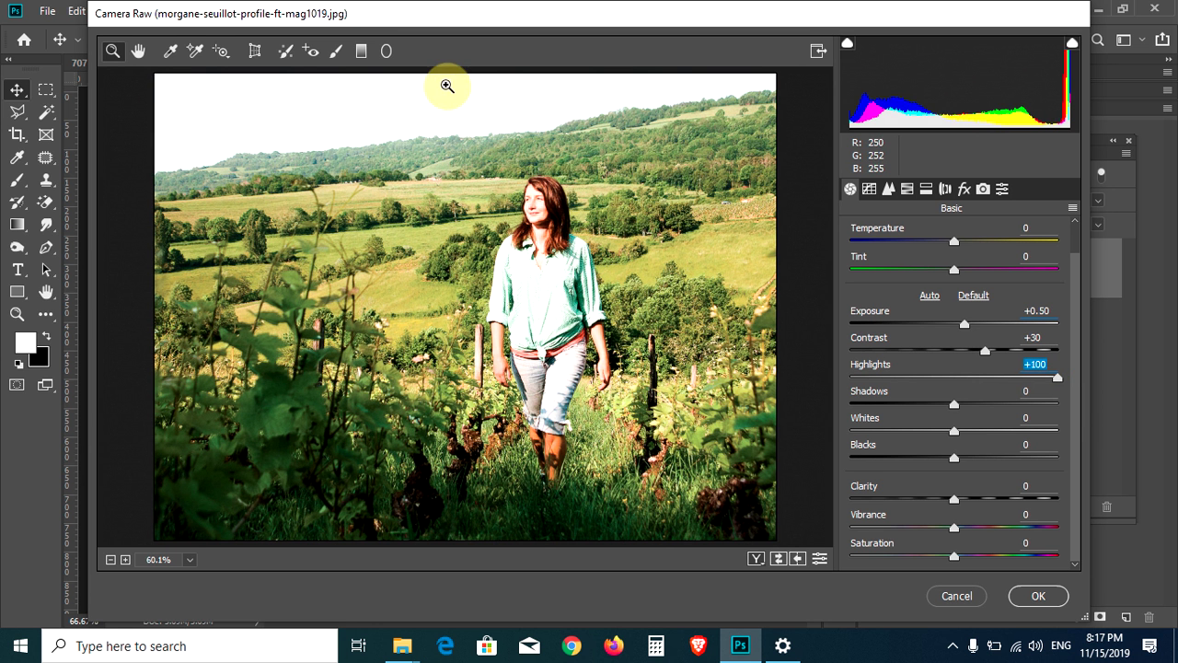
pyautogui.moveTo(1058, 378); pyautogui.dragTo(826, 394)
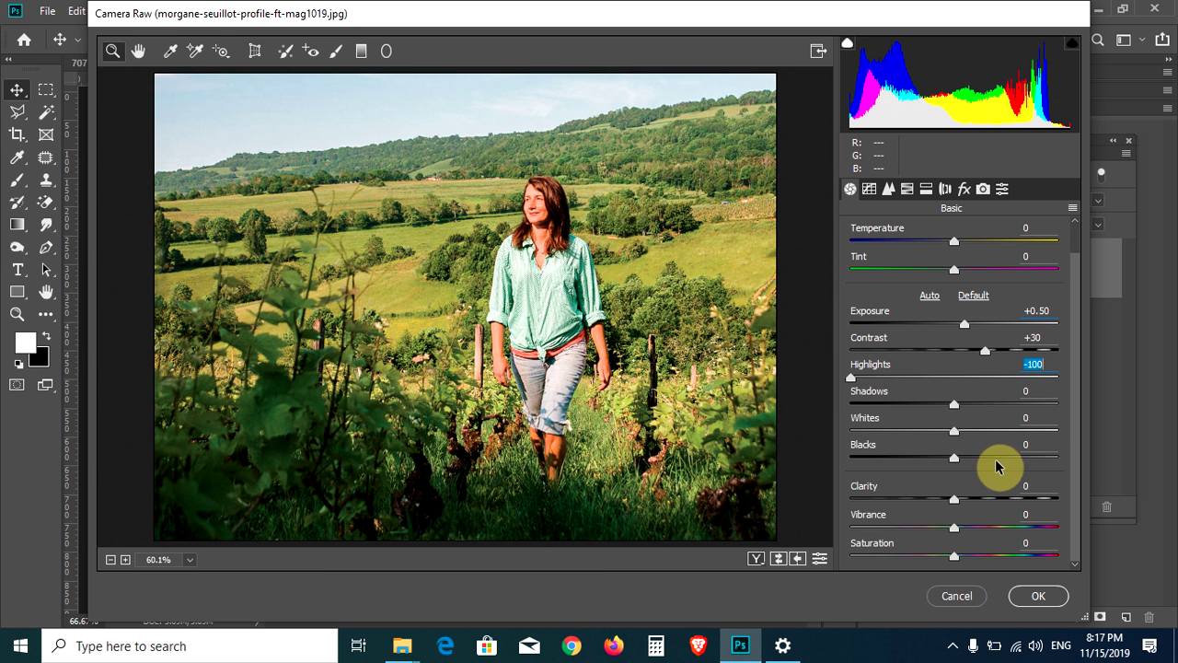
pyautogui.moveTo(953, 403); pyautogui.dragTo(1071, 405)
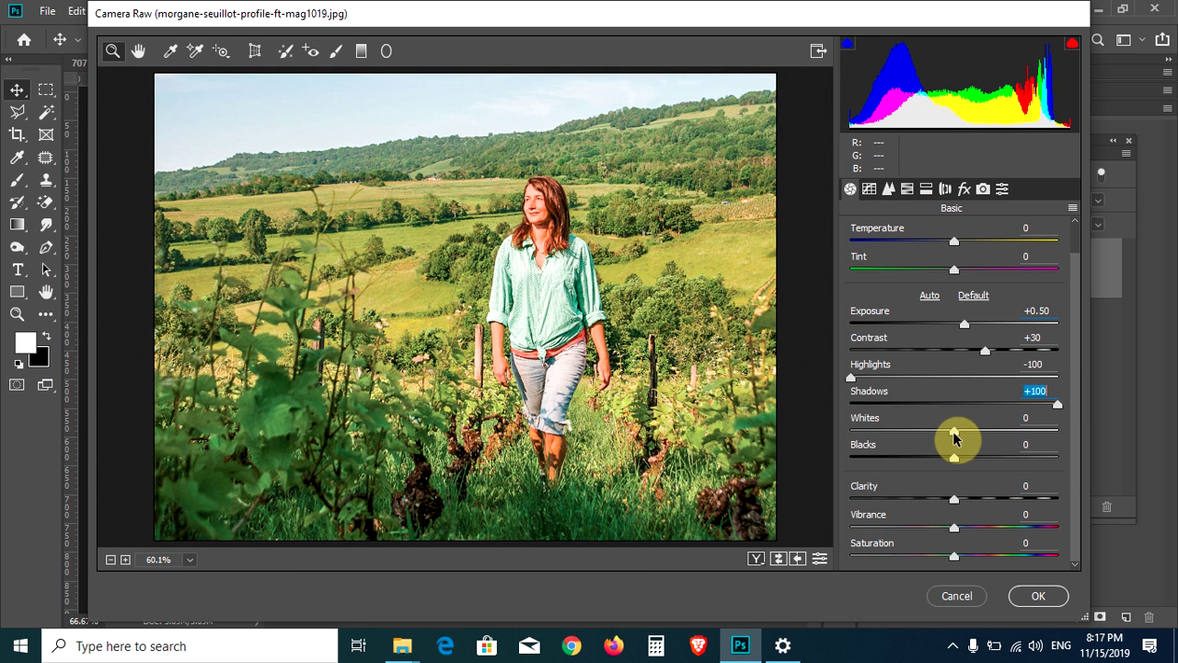
# - Set Whites -74, Blacks -9, Clarity +85, Vibrance -22 and Saturation -4 in Camera Raw
pyautogui.moveTo(955, 431); pyautogui.dragTo(878, 434)
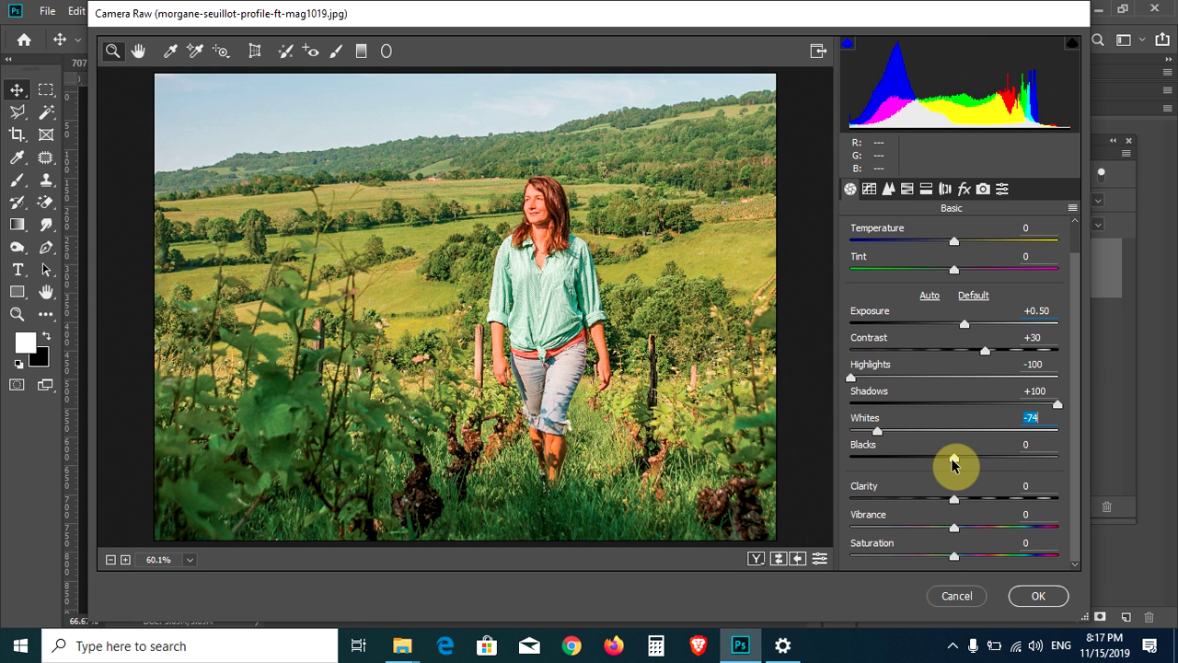
pyautogui.moveTo(954, 458); pyautogui.dragTo(1022, 456)
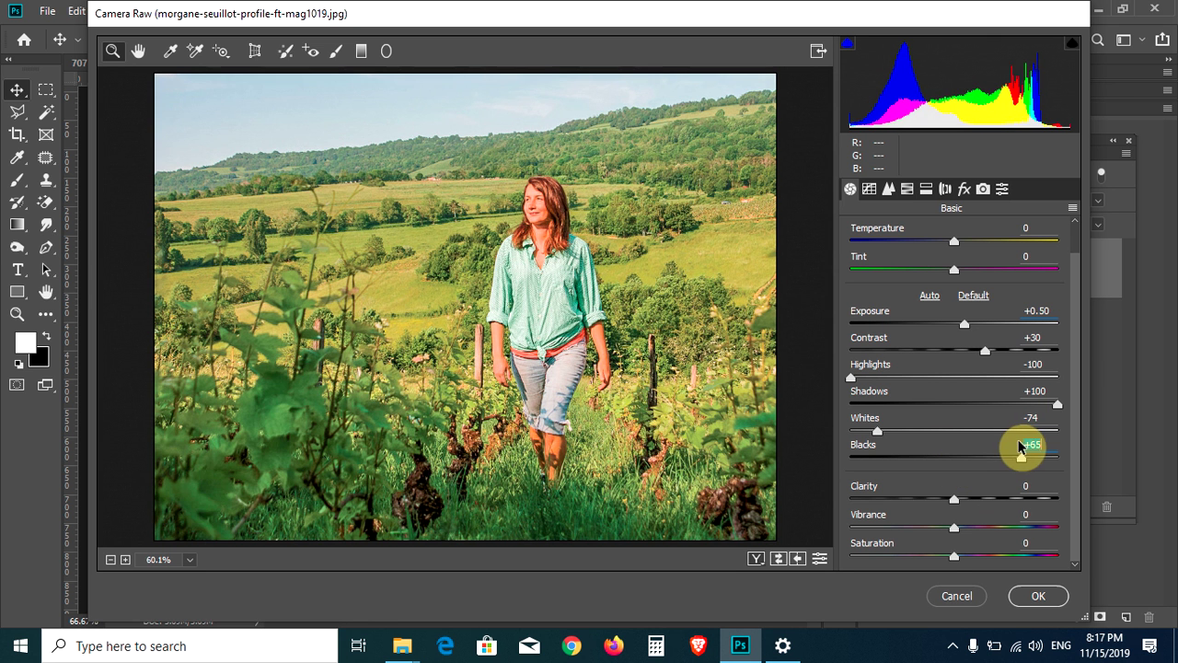
pyautogui.click(907, 451)
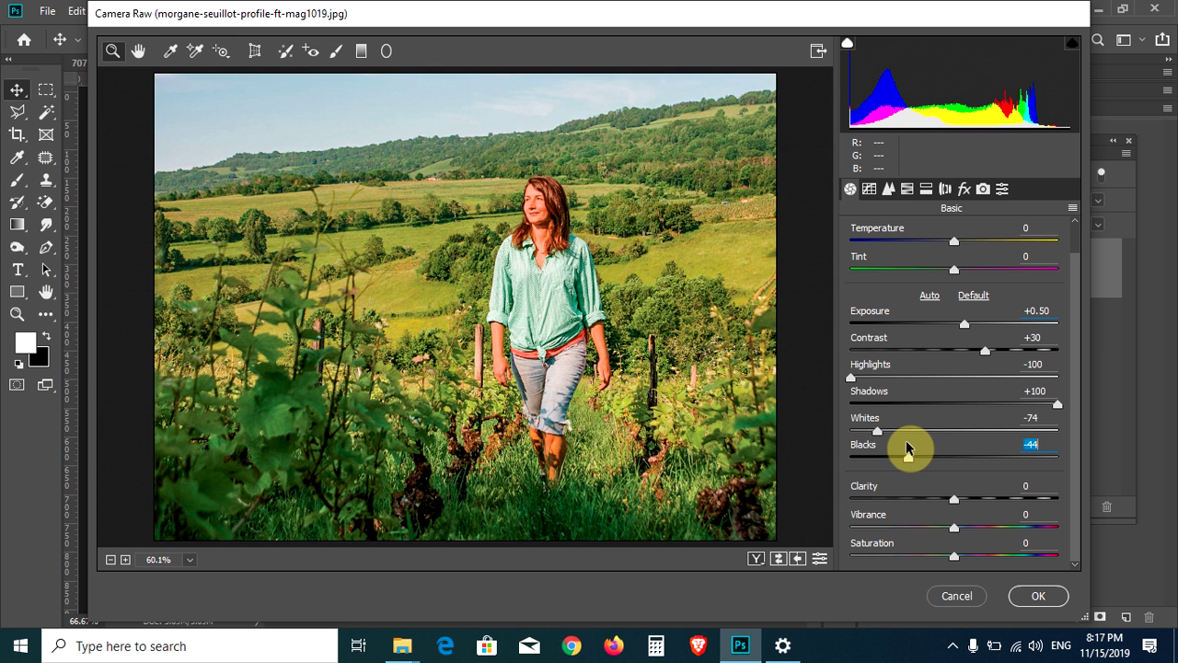
pyautogui.moveTo(907, 451); pyautogui.dragTo(944, 449)
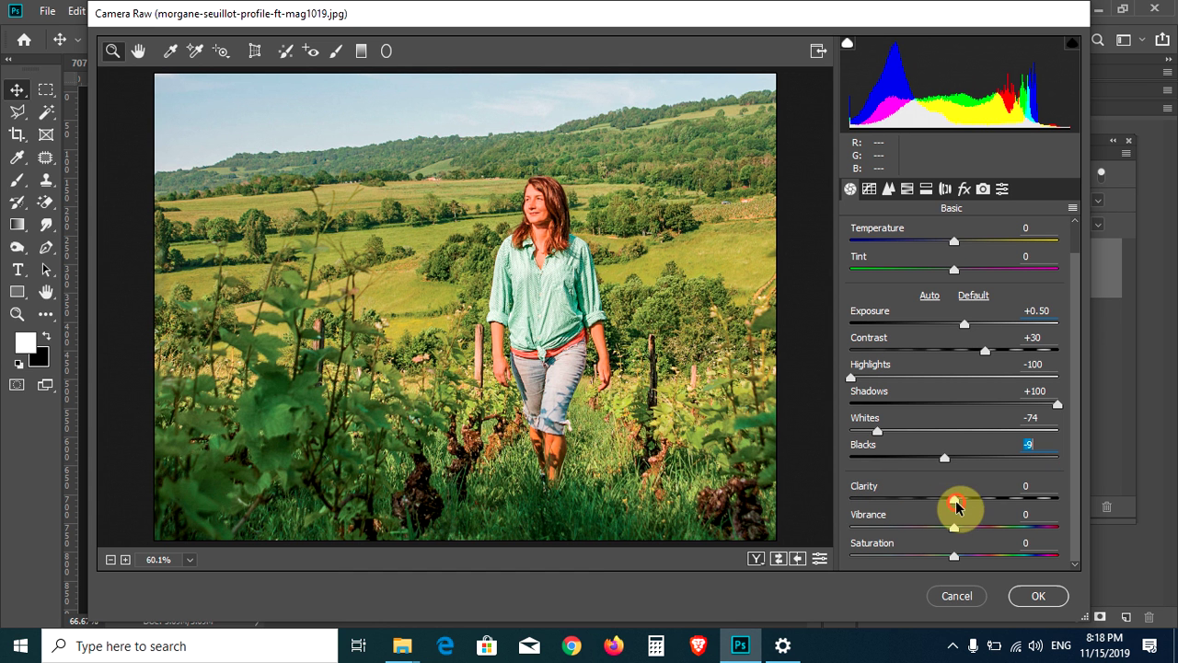
pyautogui.moveTo(955, 500); pyautogui.dragTo(1046, 499)
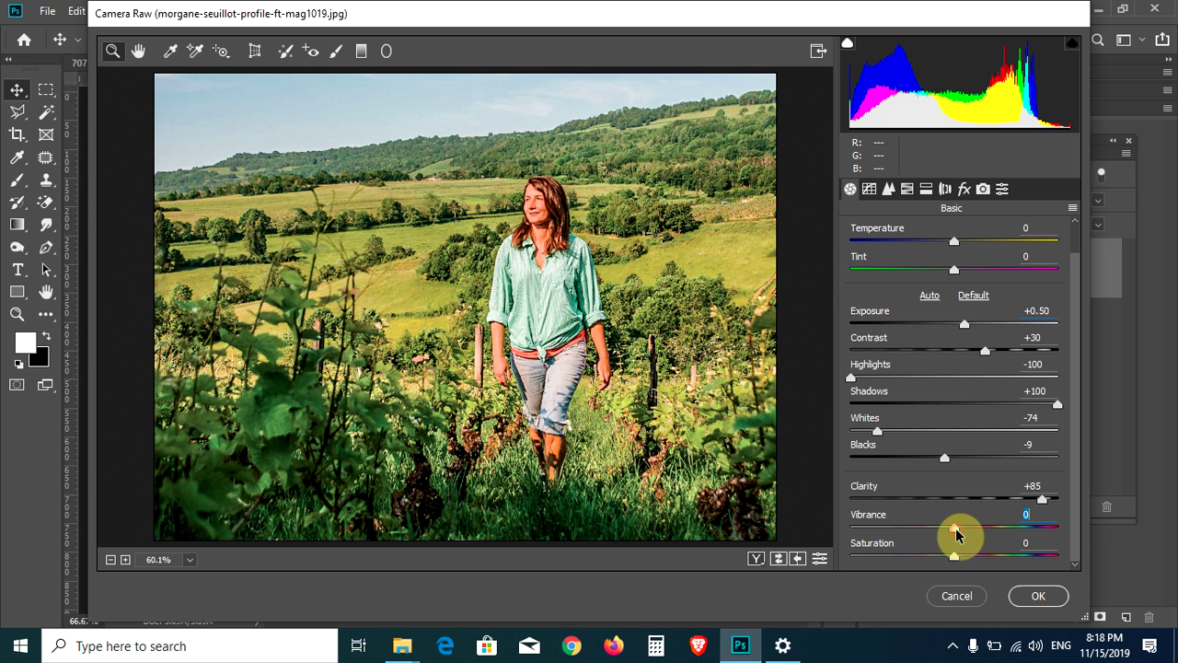
pyautogui.moveTo(955, 530); pyautogui.dragTo(932, 525)
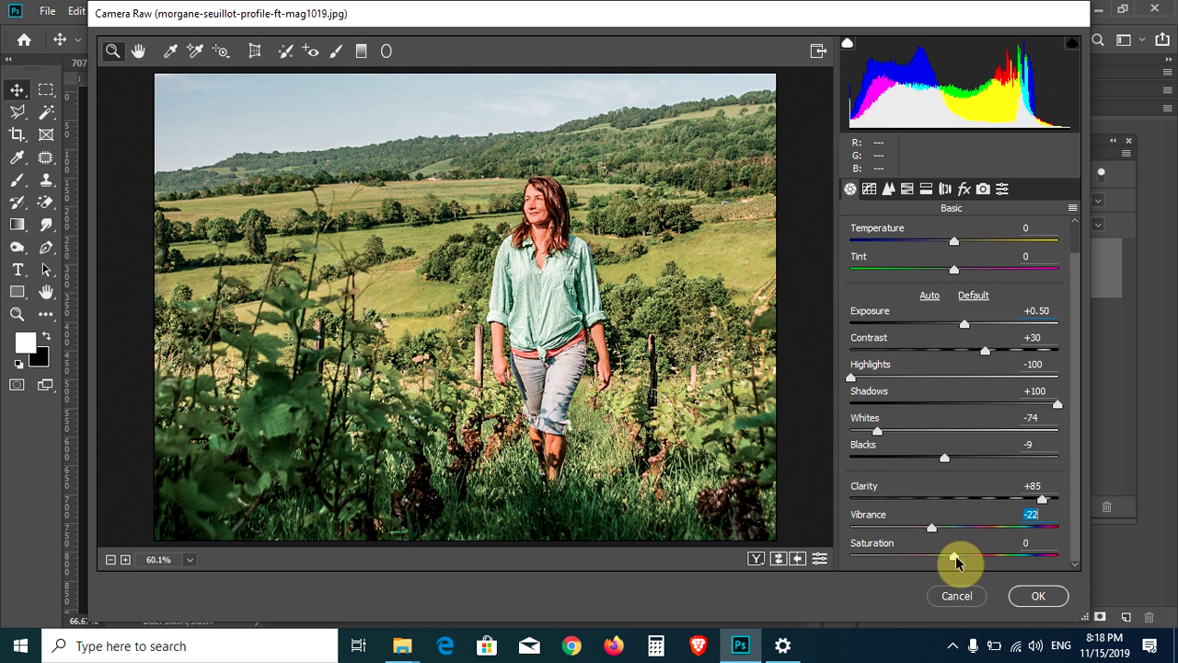
pyautogui.moveTo(956, 557); pyautogui.dragTo(954, 556)
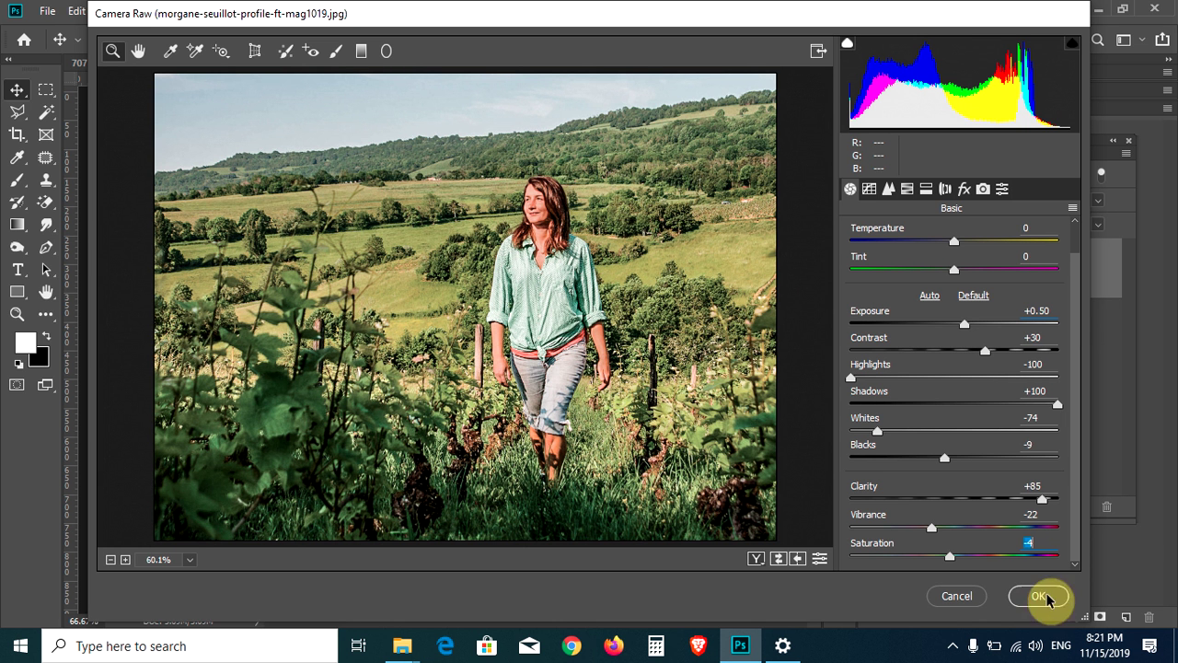
# - Cancel the Camera Raw changes and return to the trophy photo document
pyautogui.click(948, 599)
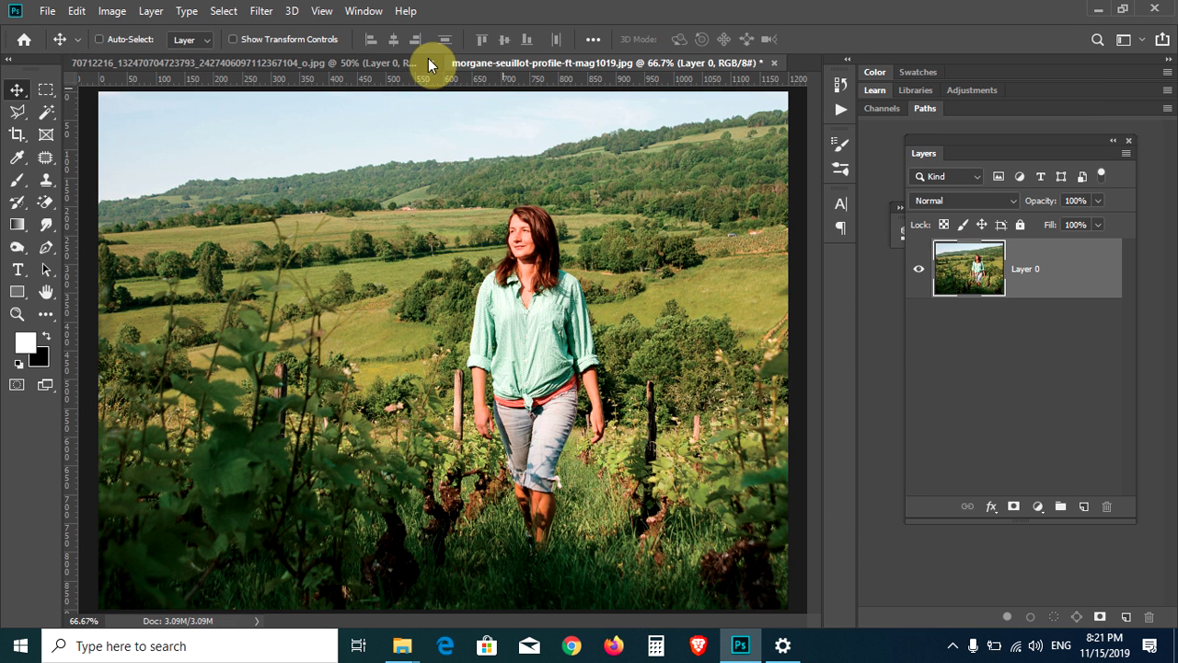
pyautogui.click(395, 62)
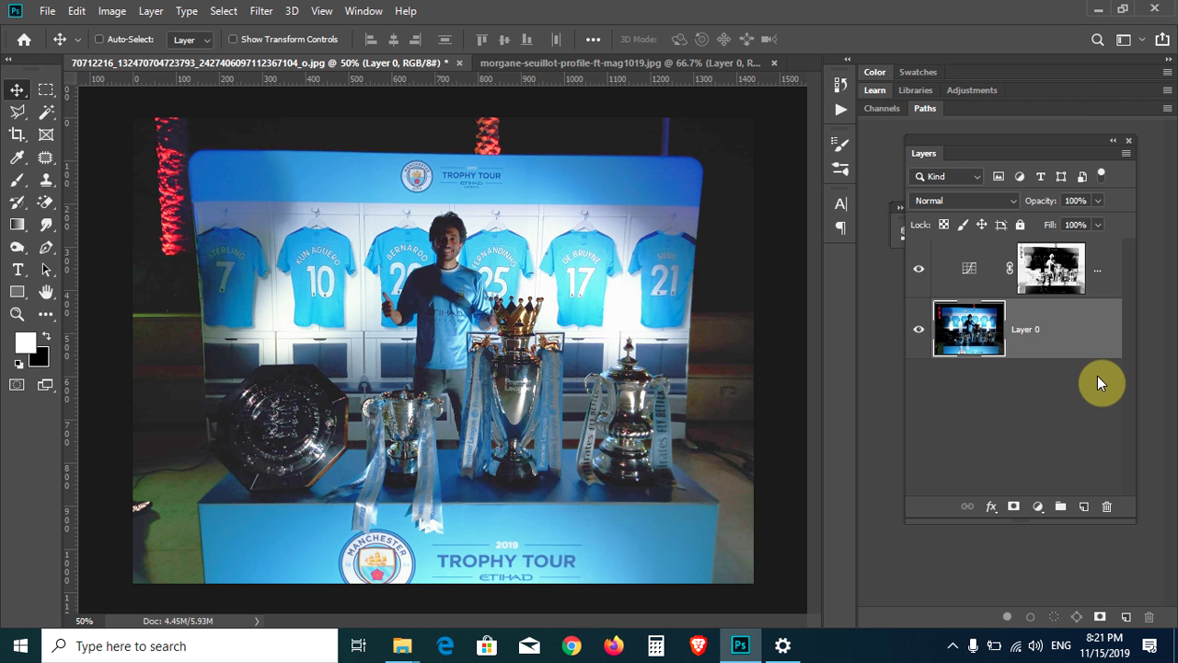
# - Convert the trophy photo's Layer 0 to a smart object and open the Camera Raw Filter
pyautogui.rightClick(1088, 327)
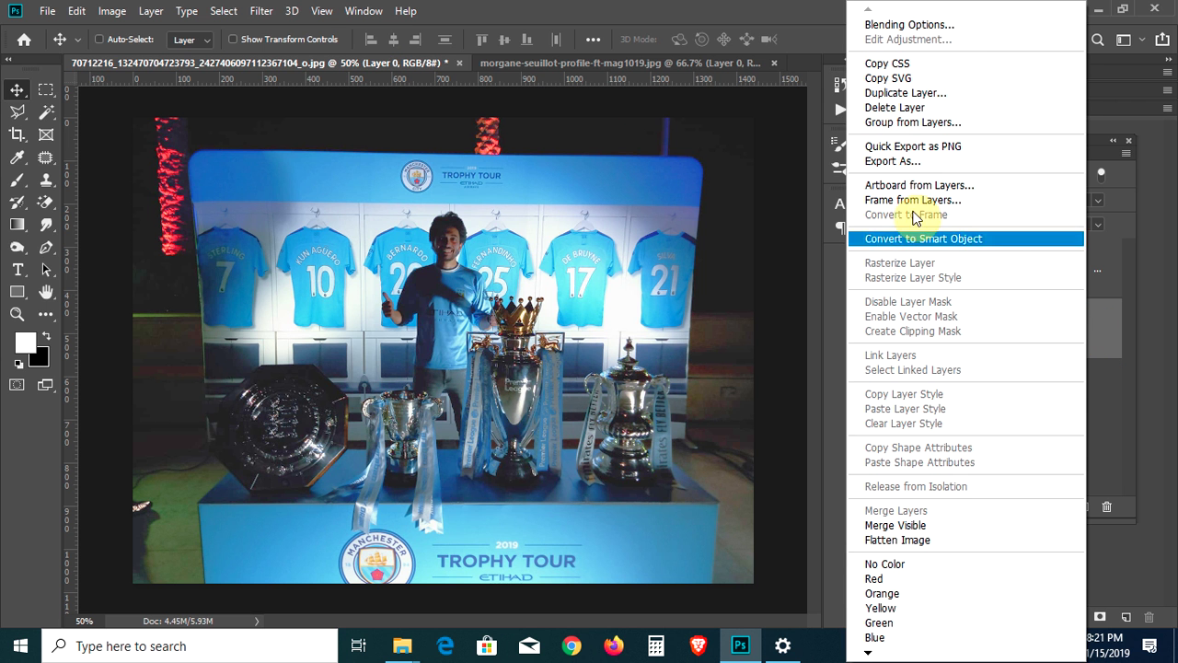
pyautogui.click(996, 244)
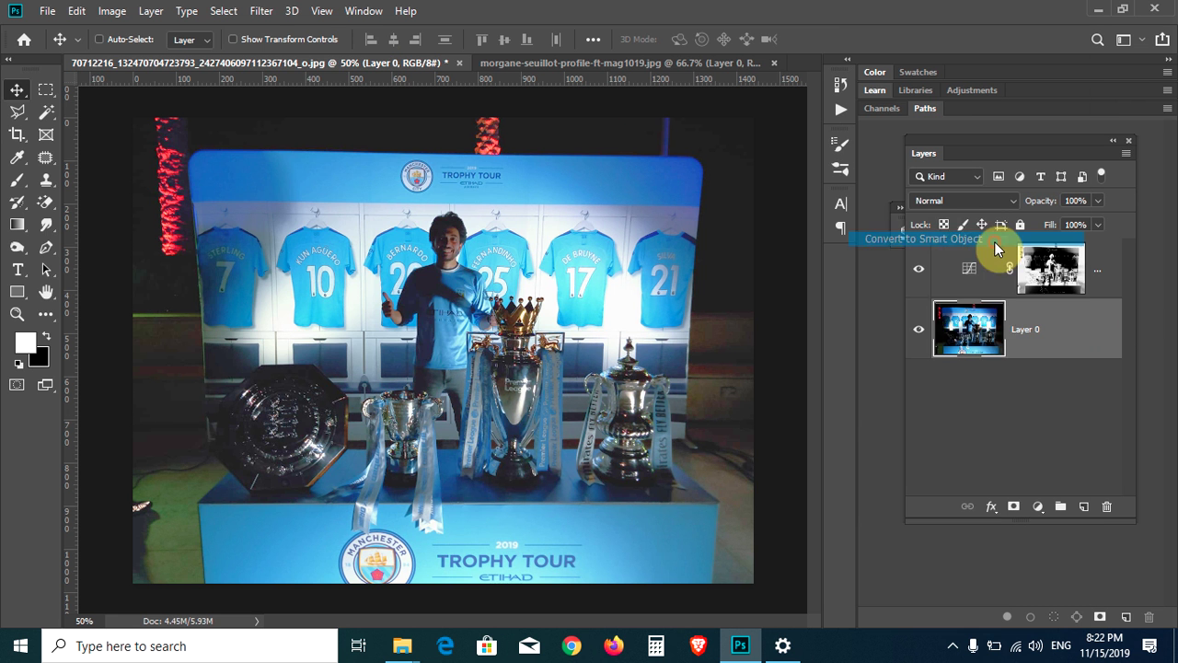
pyautogui.click(261, 12)
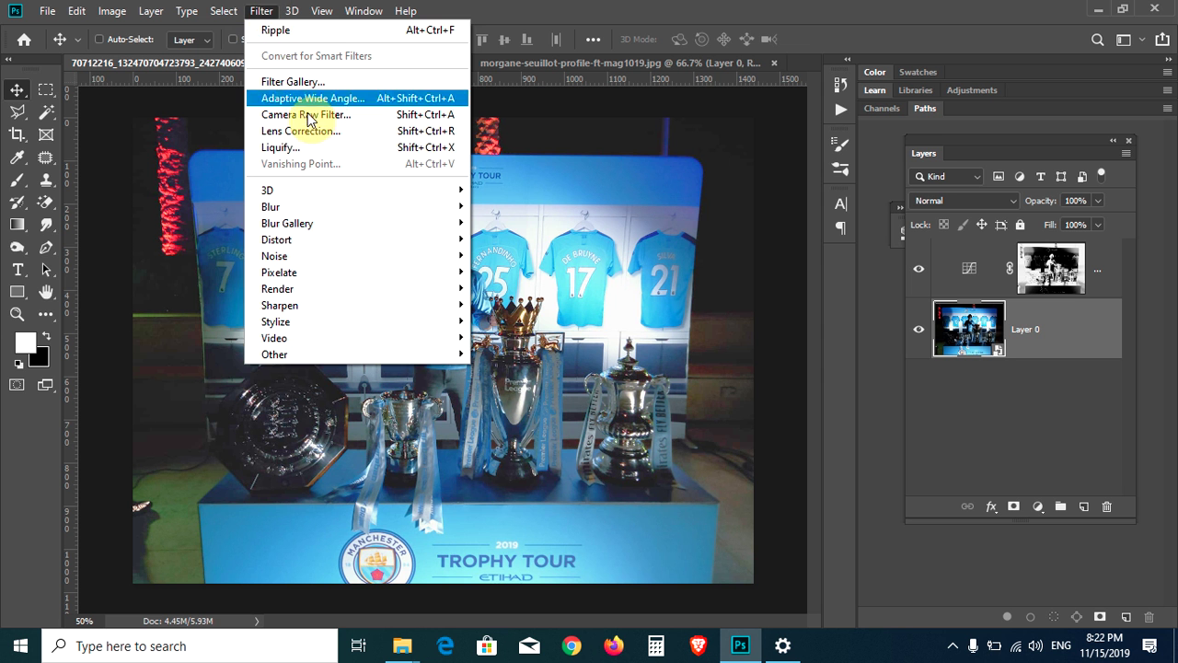
pyautogui.click(307, 114)
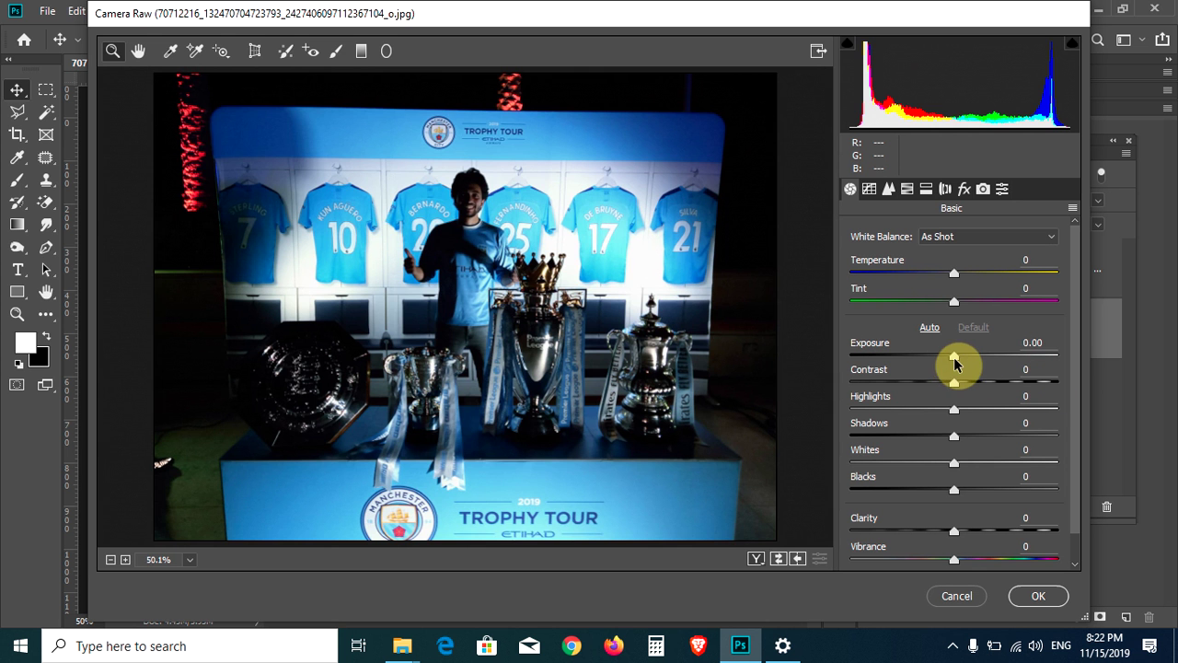
# - Set Exposure +0.65, Contrast -48, Shadows +93 and Whites +32 in Camera Raw
pyautogui.moveTo(953, 357); pyautogui.dragTo(967, 357)
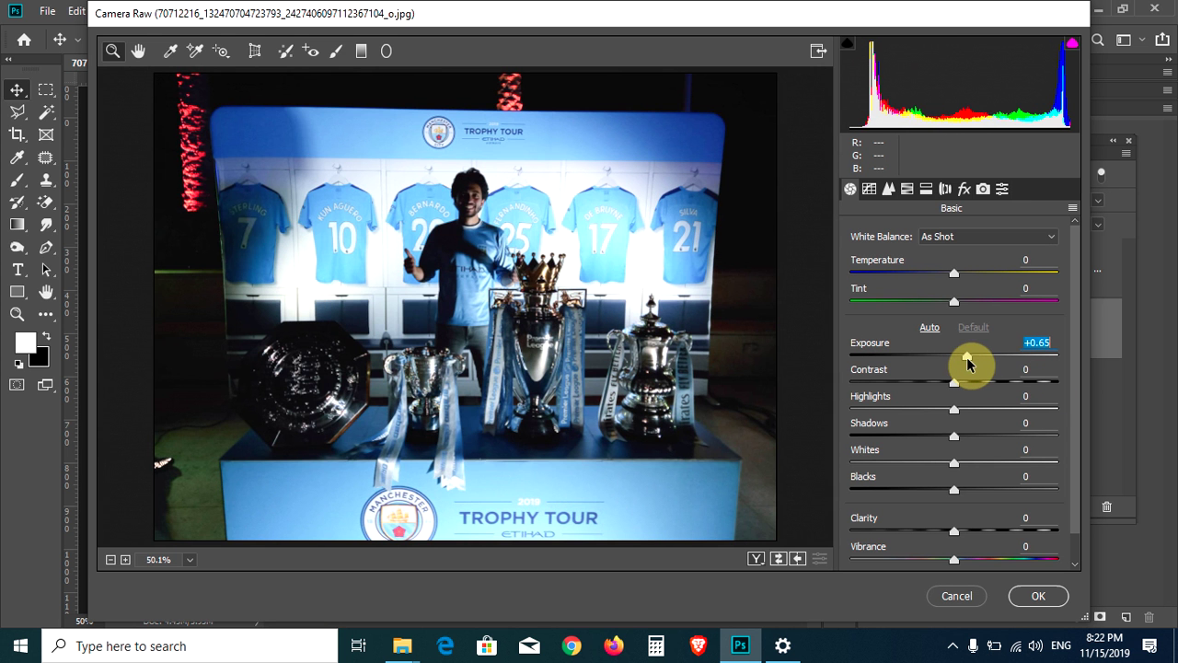
pyautogui.click(955, 384)
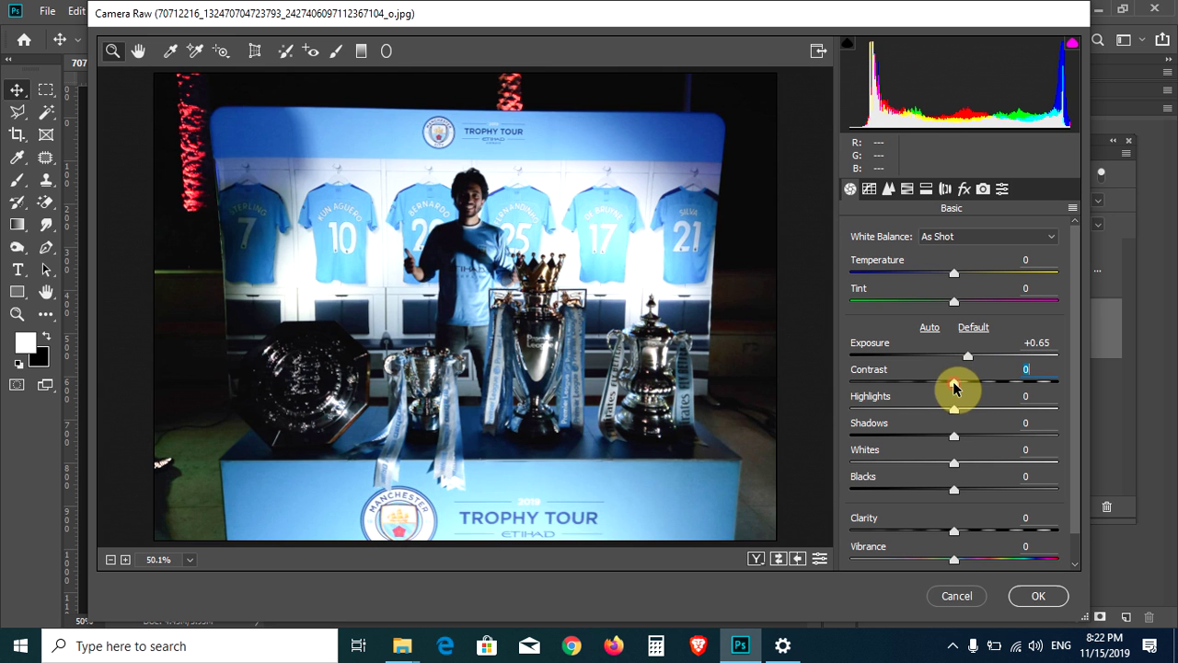
pyautogui.moveTo(955, 384)
pyautogui.mouseDown()
pyautogui.moveTo(898, 385)
pyautogui.moveTo(991, 409)
pyautogui.moveTo(916, 409)
pyautogui.moveTo(1002, 436)
pyautogui.mouseUp()
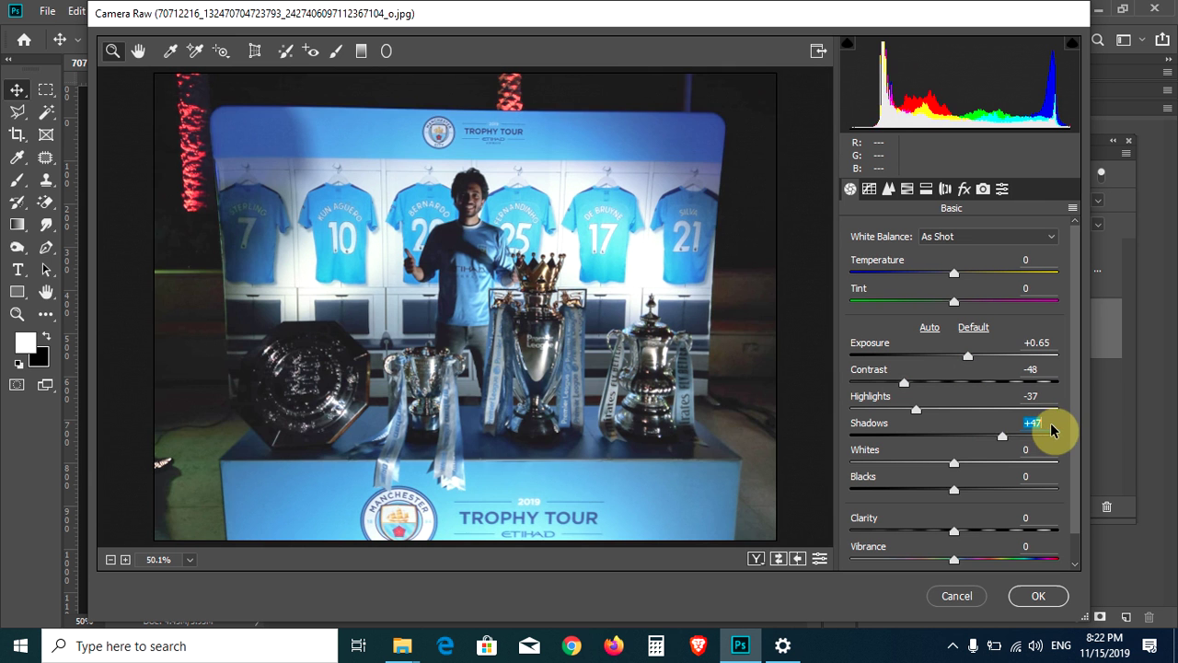
pyautogui.click(1052, 432)
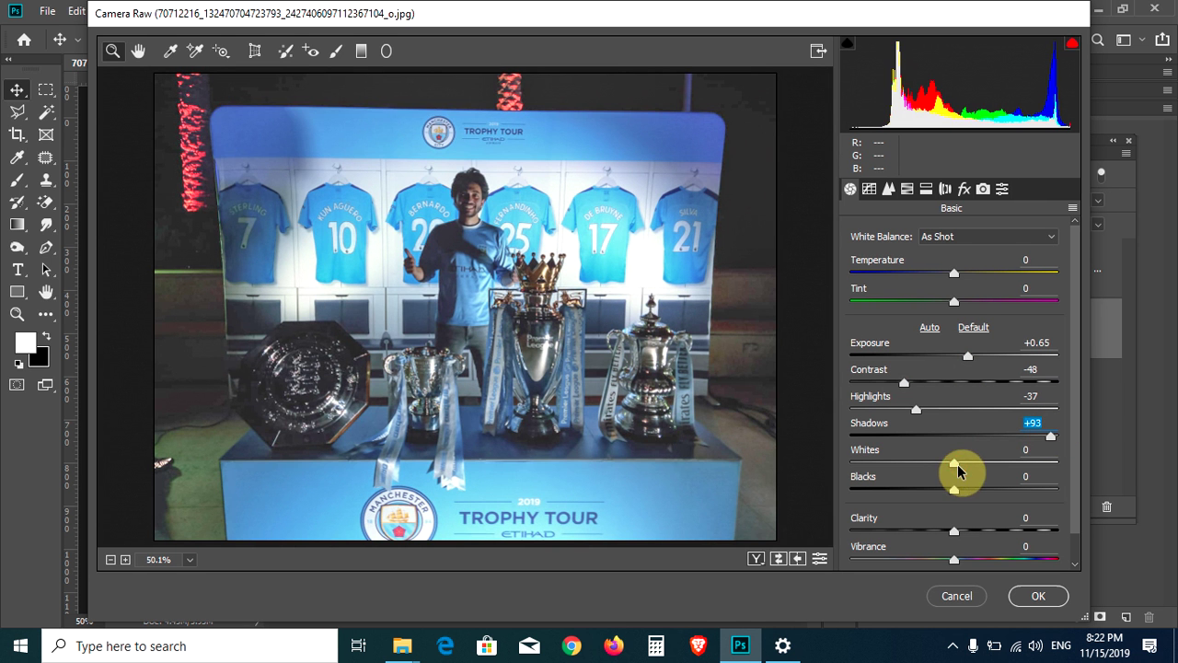
pyautogui.moveTo(958, 470)
pyautogui.mouseDown()
pyautogui.moveTo(1023, 463)
pyautogui.moveTo(875, 491)
pyautogui.moveTo(891, 495)
pyautogui.mouseUp()
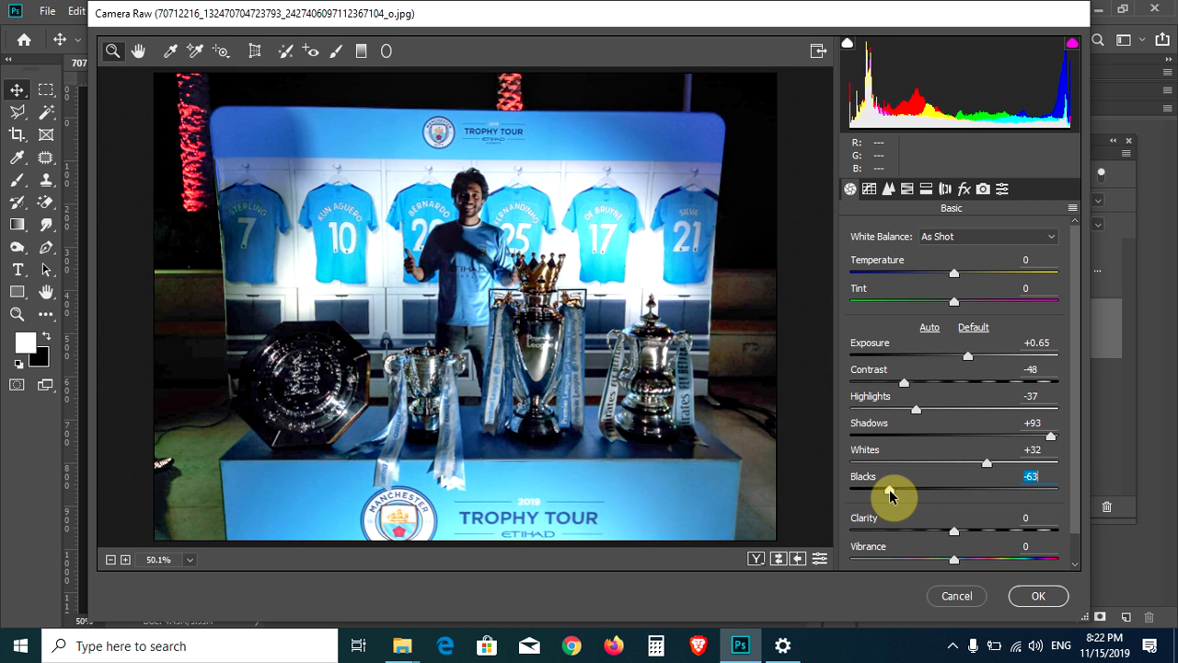
# - Add Clarity +23 and Vibrance -8, then apply the Camera Raw smart filter
pyautogui.click(954, 532)
pyautogui.moveTo(955, 534)
pyautogui.mouseDown()
pyautogui.moveTo(1001, 526)
pyautogui.moveTo(977, 525)
pyautogui.mouseUp()
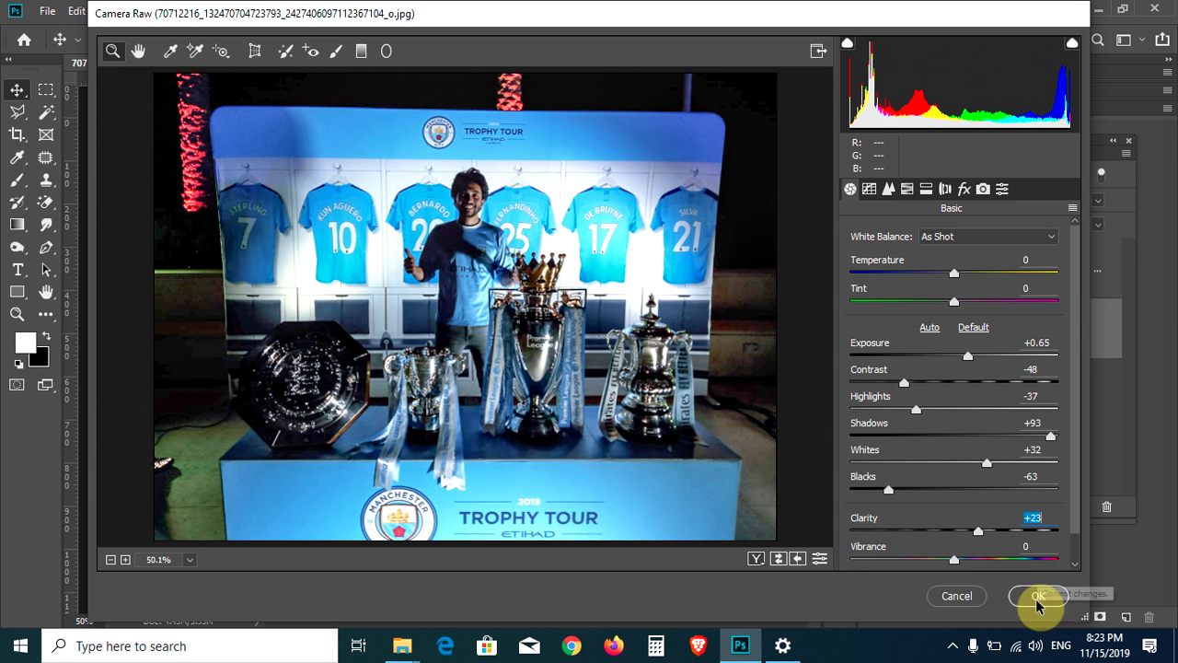
pyautogui.moveTo(1077, 470); pyautogui.dragTo(1079, 534)
pyautogui.scroll(-1, 1080, 534)
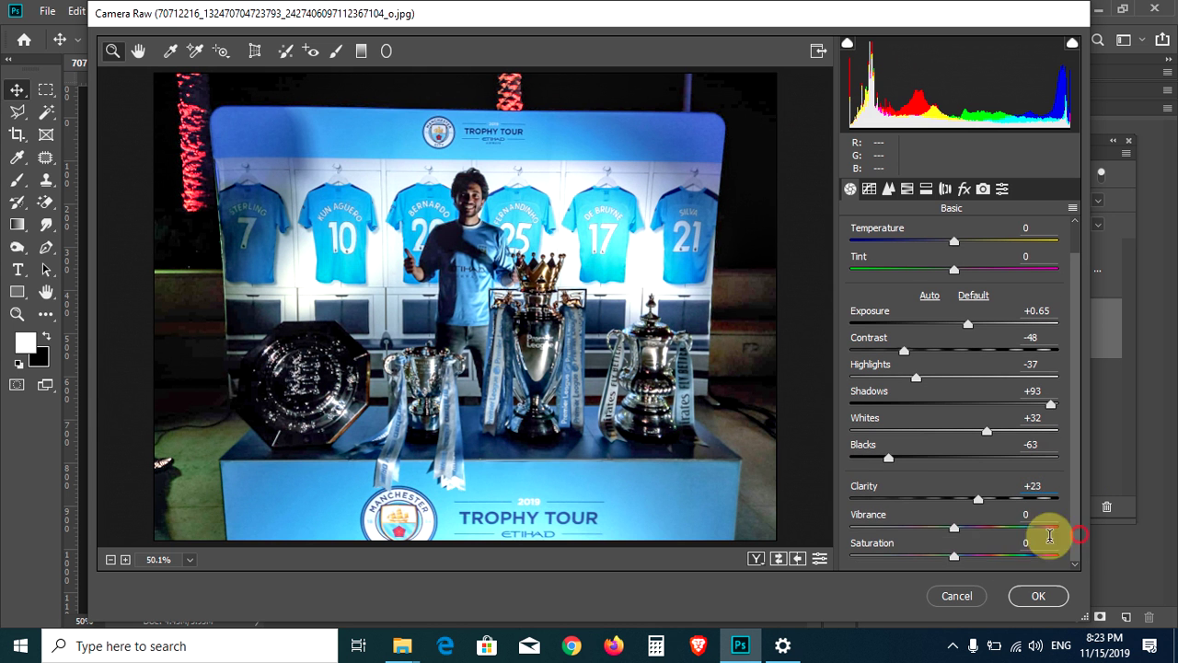
pyautogui.moveTo(954, 530)
pyautogui.mouseDown()
pyautogui.moveTo(943, 530)
pyautogui.moveTo(946, 563)
pyautogui.mouseUp()
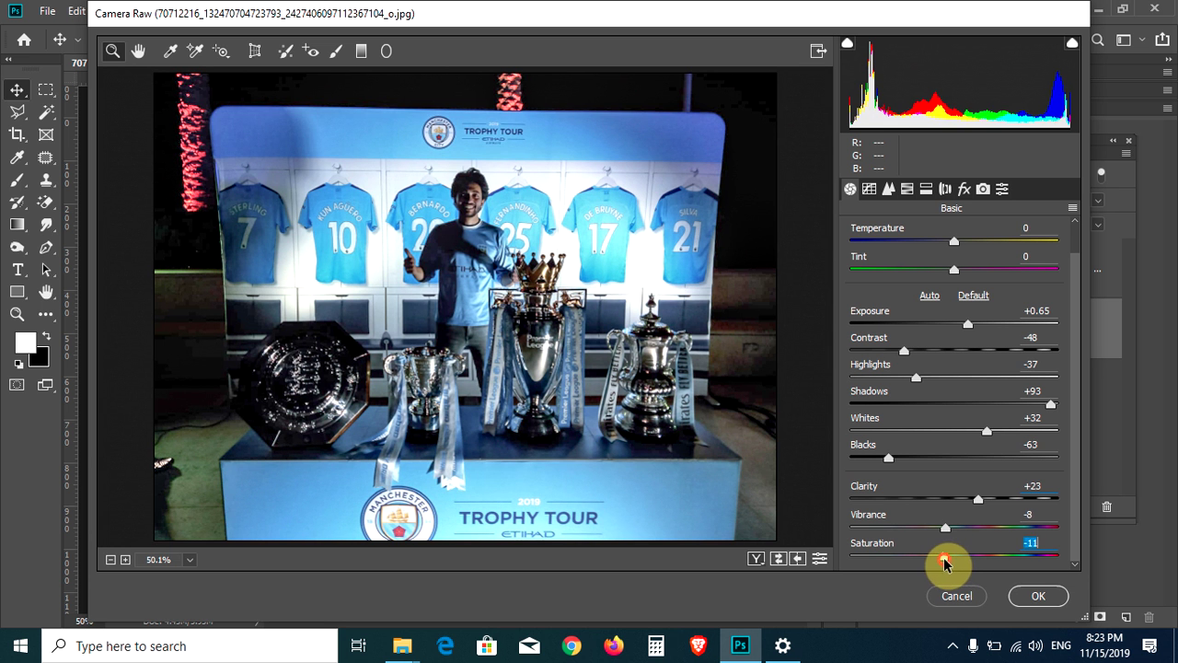
pyautogui.click(1031, 596)
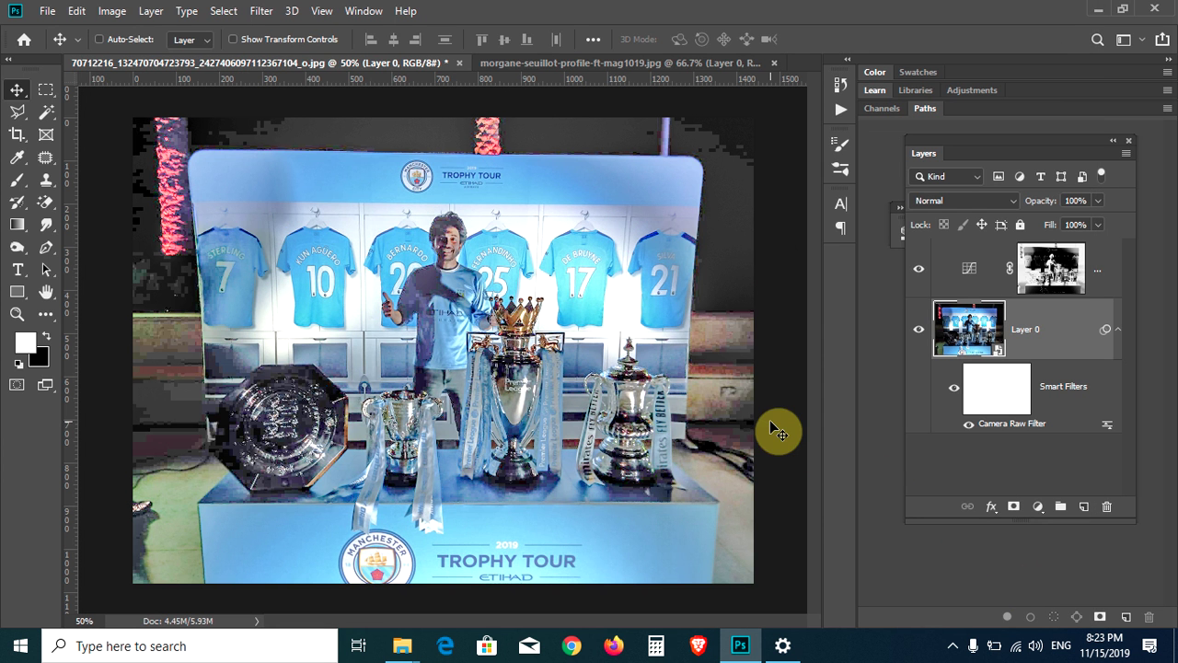
# - Hide the top adjustment layer and reopen the trophy photo's Camera Raw filter settings
pyautogui.click(918, 270)
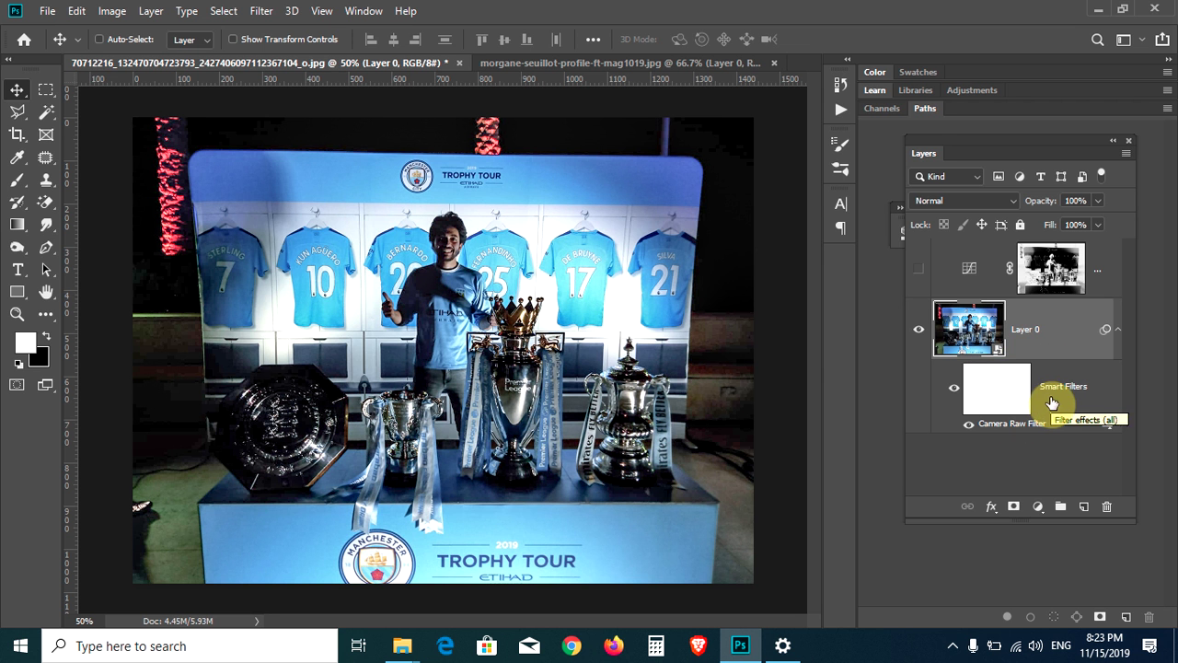
pyautogui.click(1106, 432)
pyautogui.doubleClick(1107, 428)
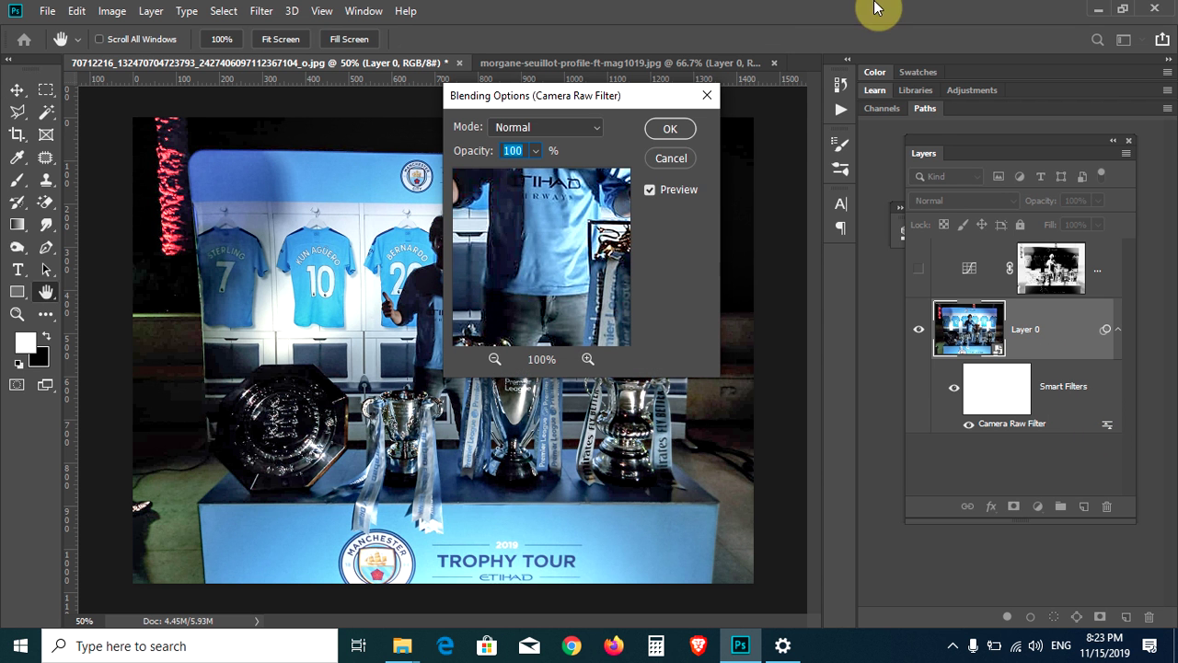
pyautogui.click(677, 158)
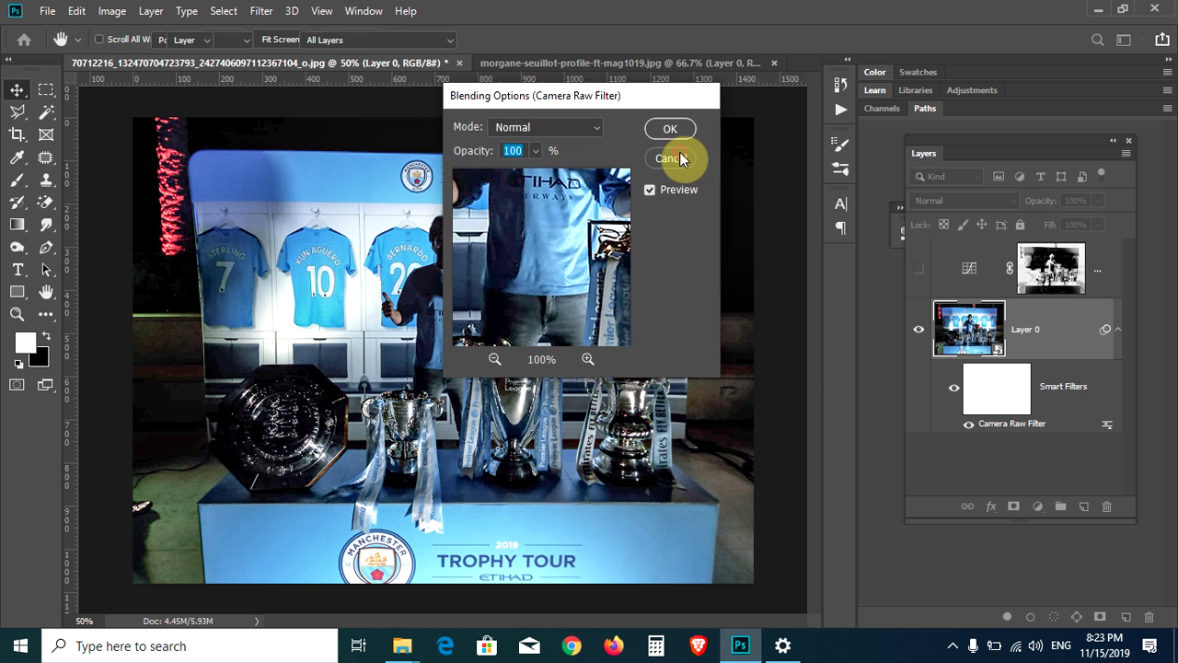
pyautogui.click(1056, 386)
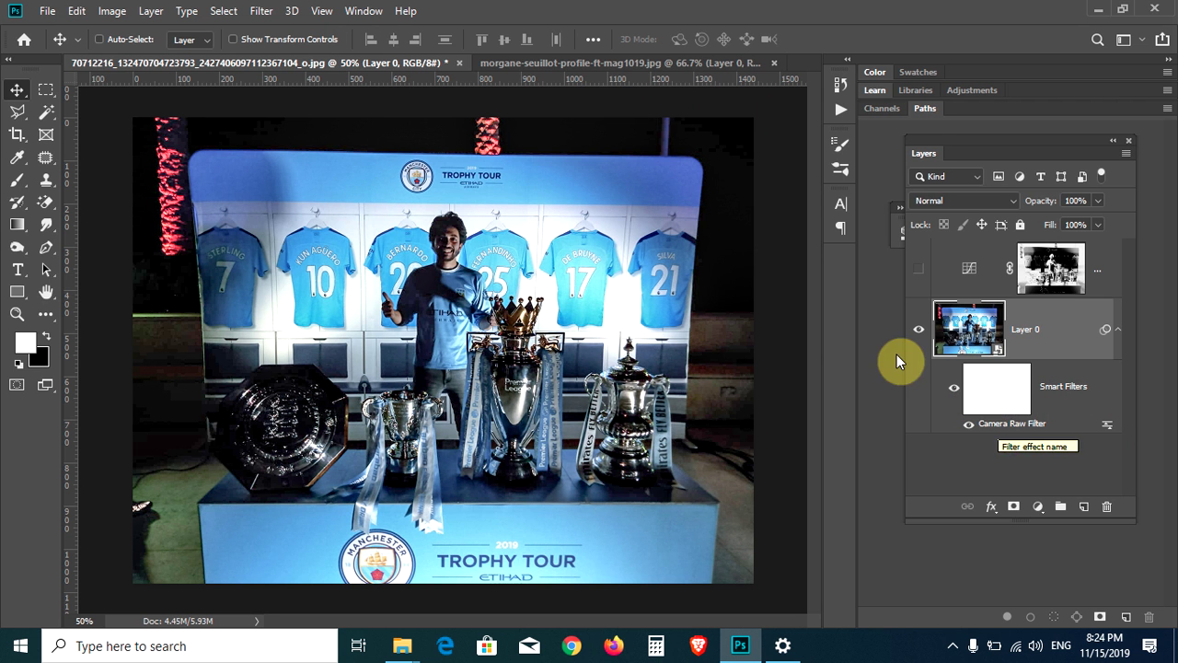
pyautogui.click(998, 428)
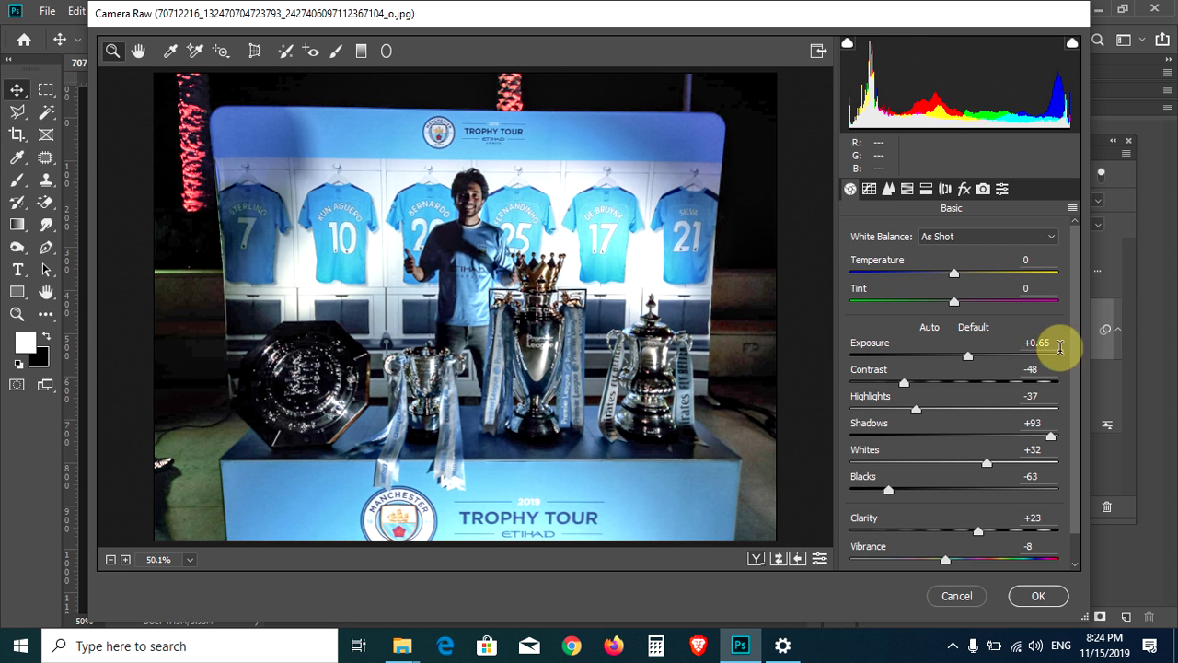
# - Reset the Camera Raw basic tones to default, raise Clarity to +74, and apply
pyautogui.moveTo(967, 359); pyautogui.dragTo(965, 359)
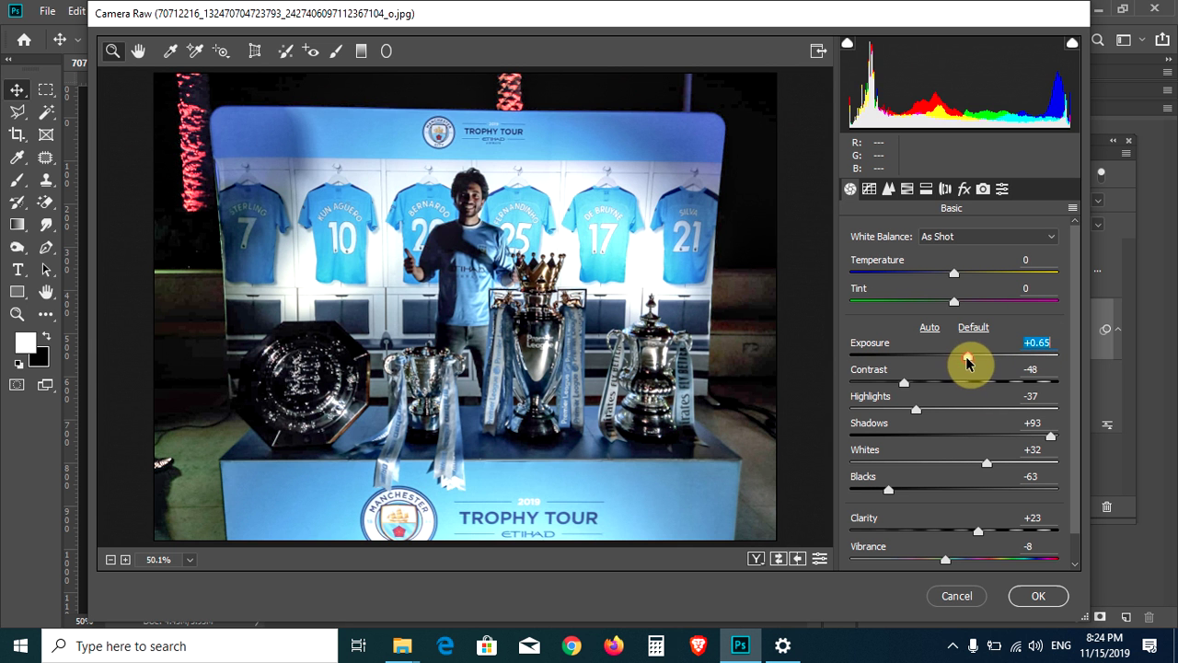
pyautogui.click(974, 329)
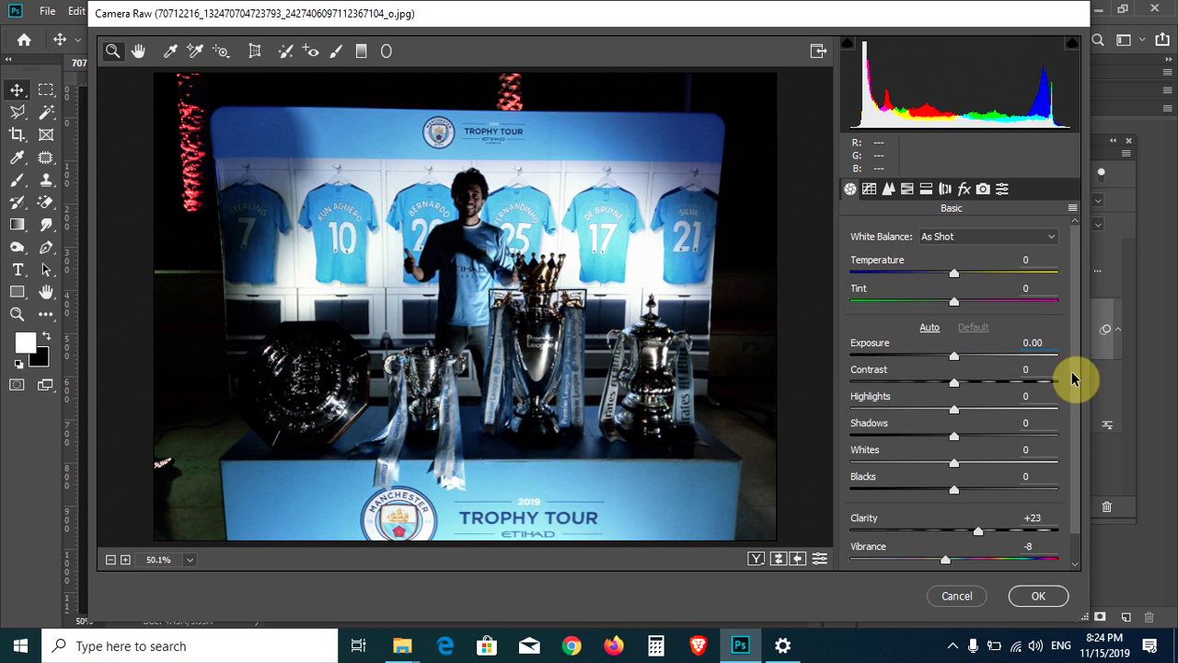
pyautogui.scroll(-1, 1077, 433)
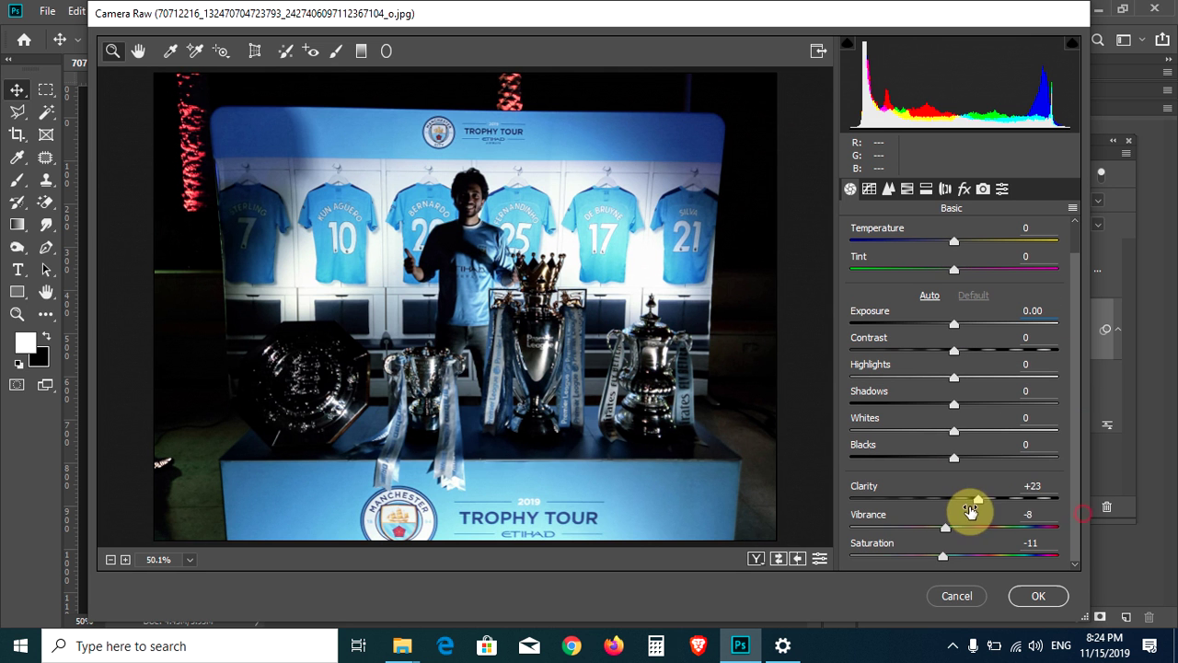
pyautogui.click(981, 500)
pyautogui.moveTo(984, 500); pyautogui.dragTo(1033, 502)
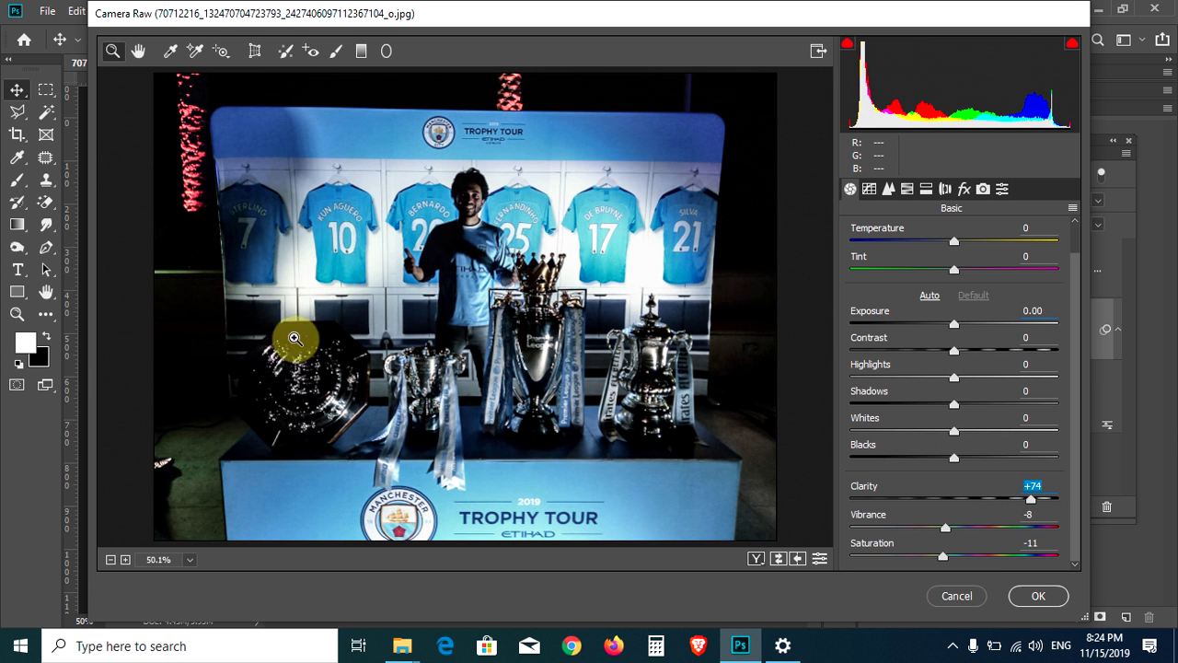
pyautogui.click(1040, 595)
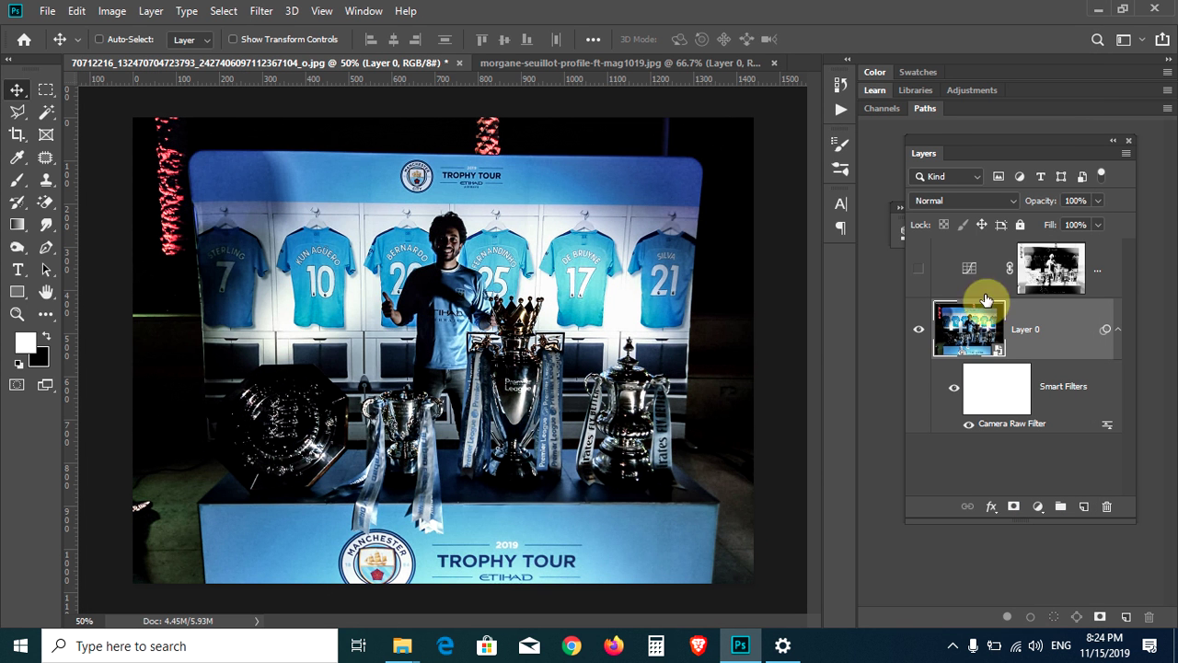
pyautogui.click(918, 268)
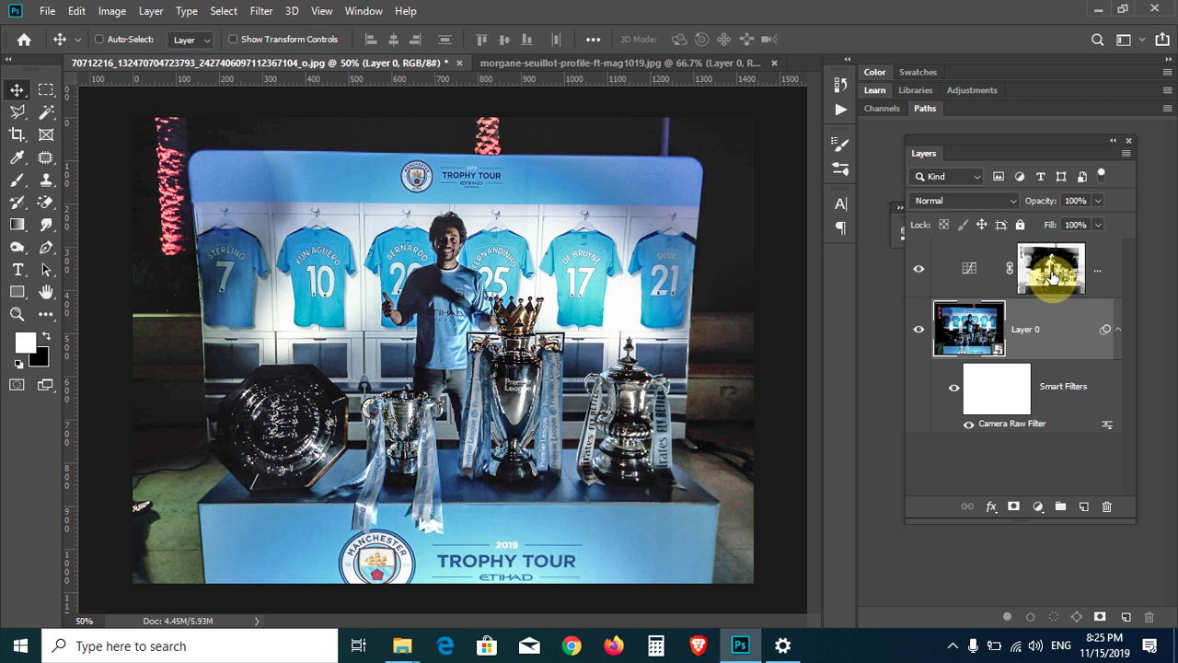
# - Switch to the morgane-seuillot-profile-ft-mag1019.jpg photo of the woman in the field
pyautogui.click(599, 62)
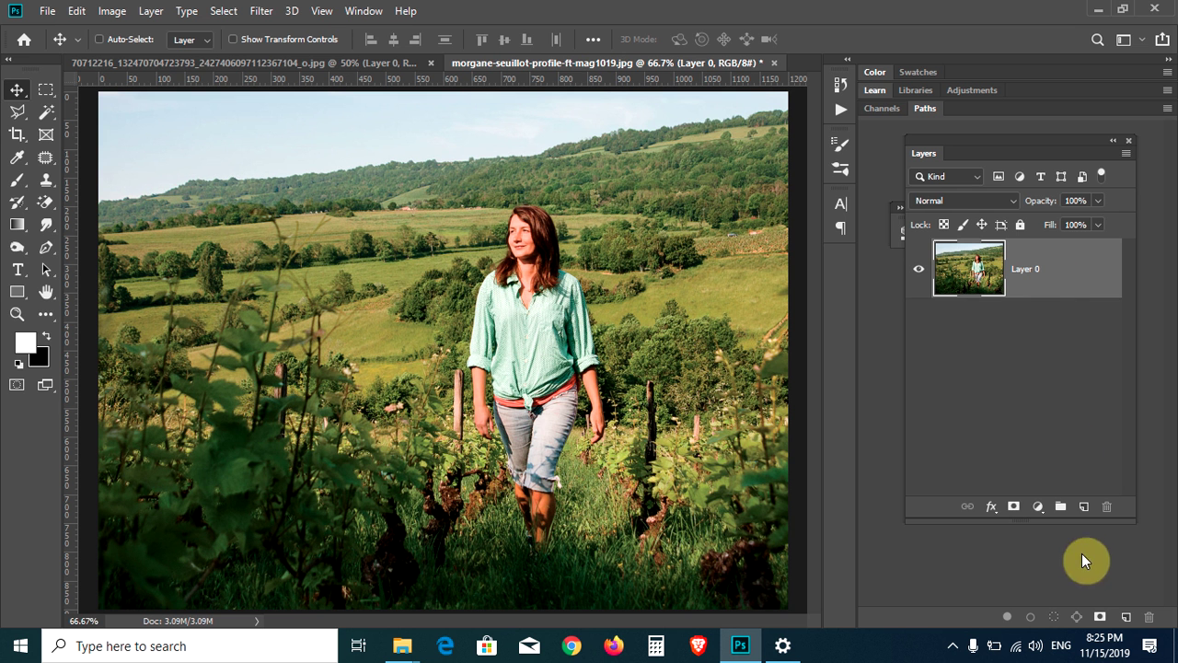
pyautogui.click(991, 507)
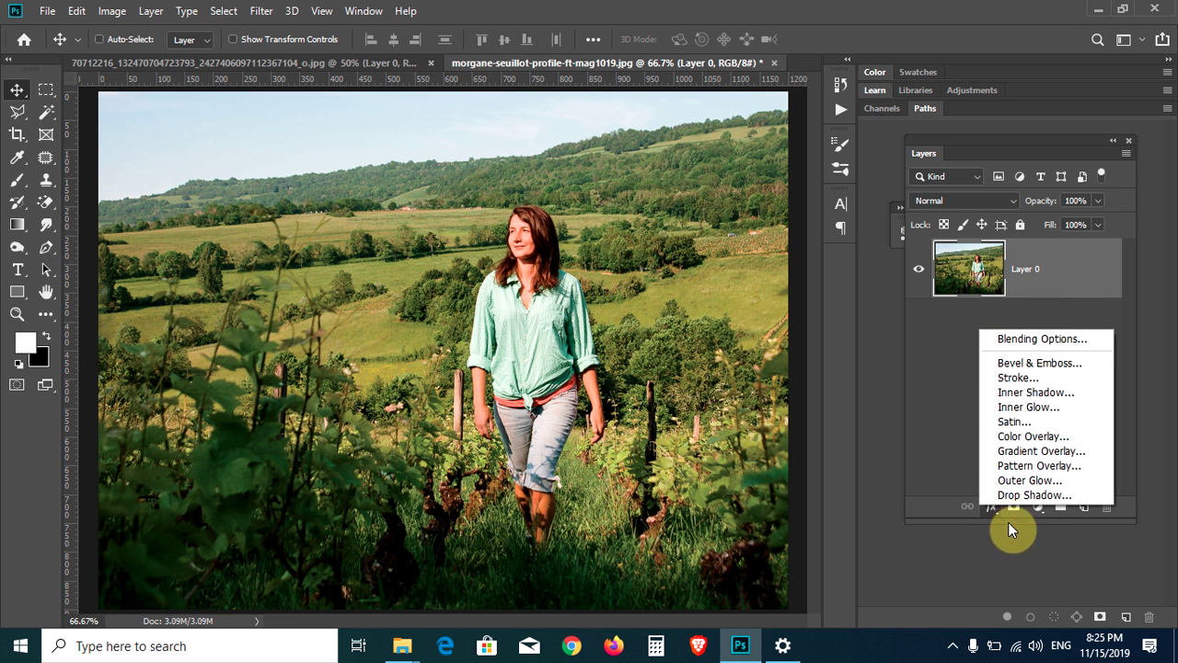
# - Add a Curves layer with a midtone point pulled up-left to brighten the whole photo
pyautogui.click(1040, 514)
pyautogui.click(1044, 513)
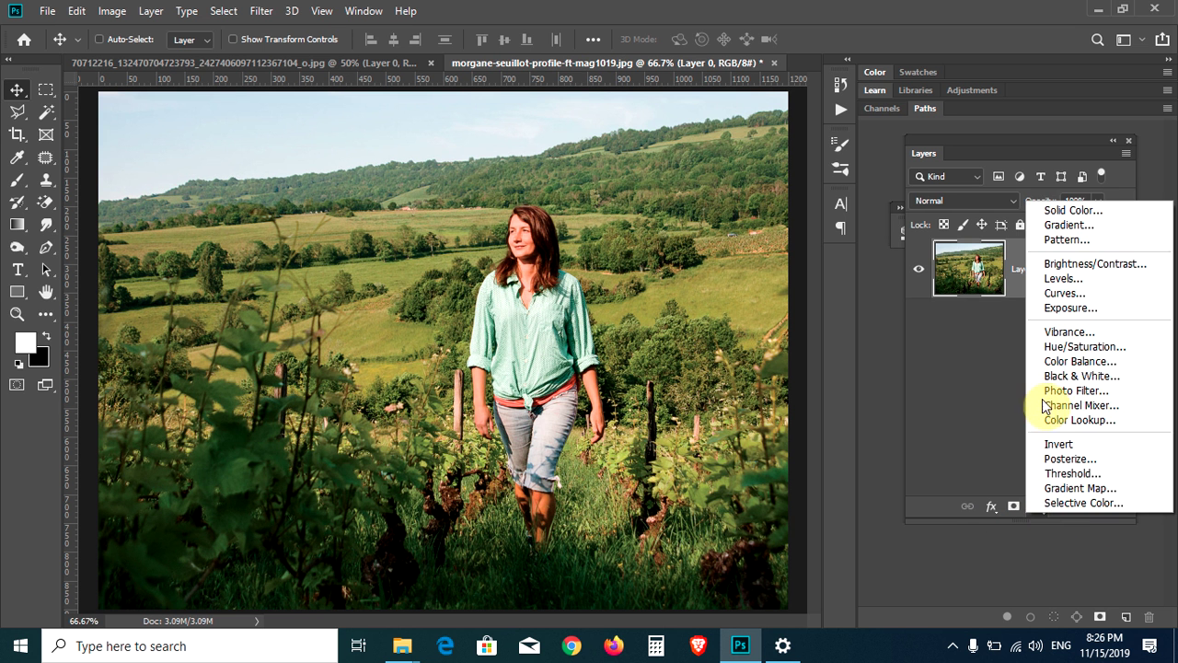
pyautogui.click(1063, 294)
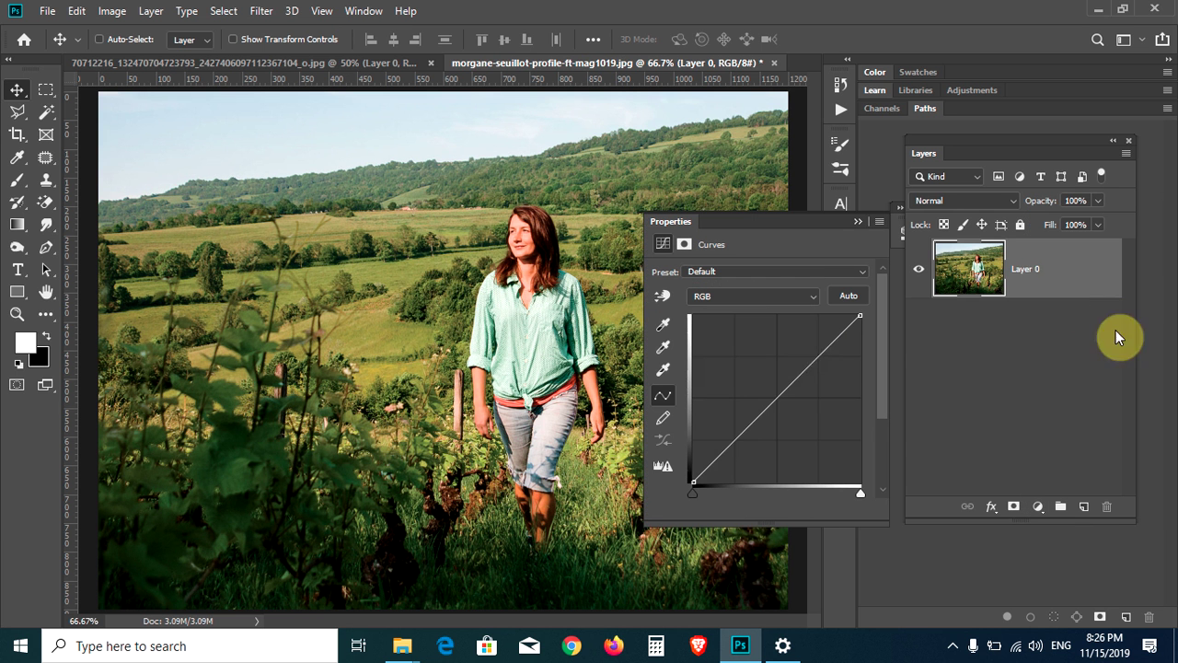
pyautogui.click(777, 397)
pyautogui.moveTo(777, 397); pyautogui.dragTo(731, 398)
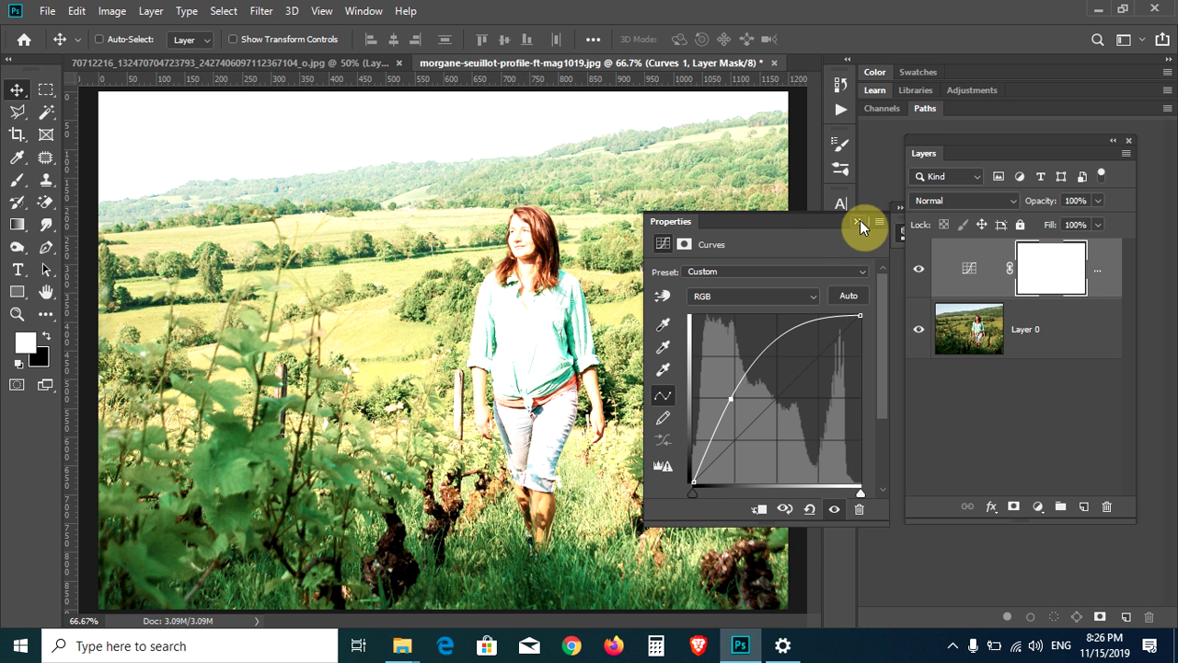
pyautogui.click(858, 222)
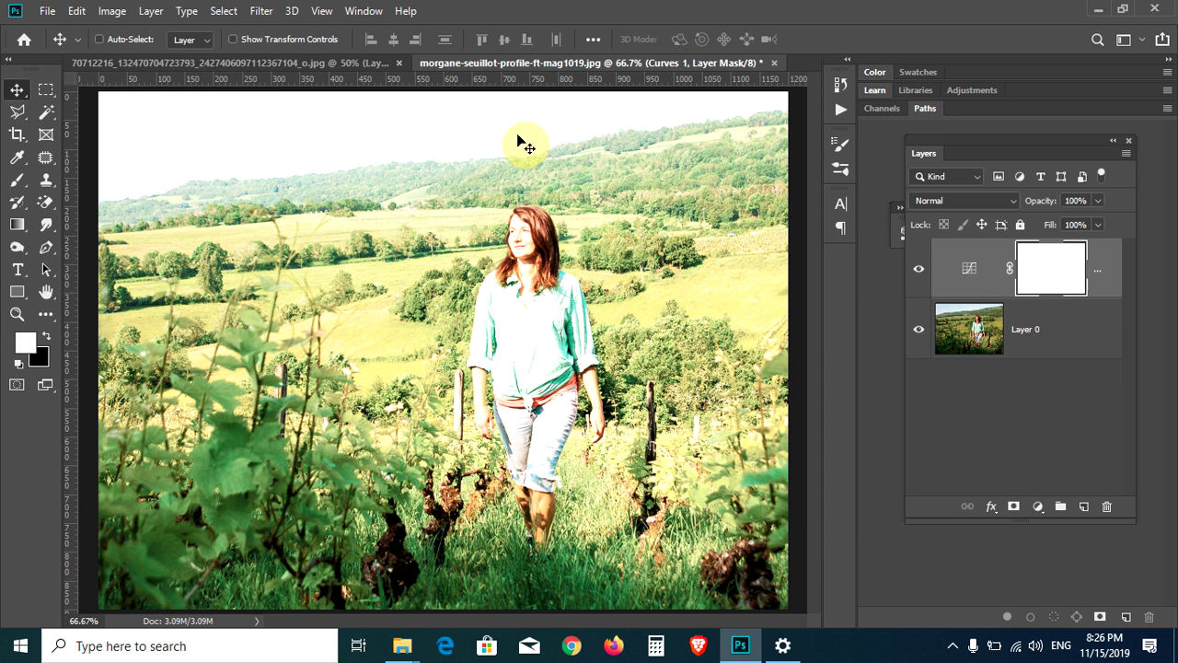
# - On the Curves layer mask, start Apply Image with Invert checked
pyautogui.click(1041, 270)
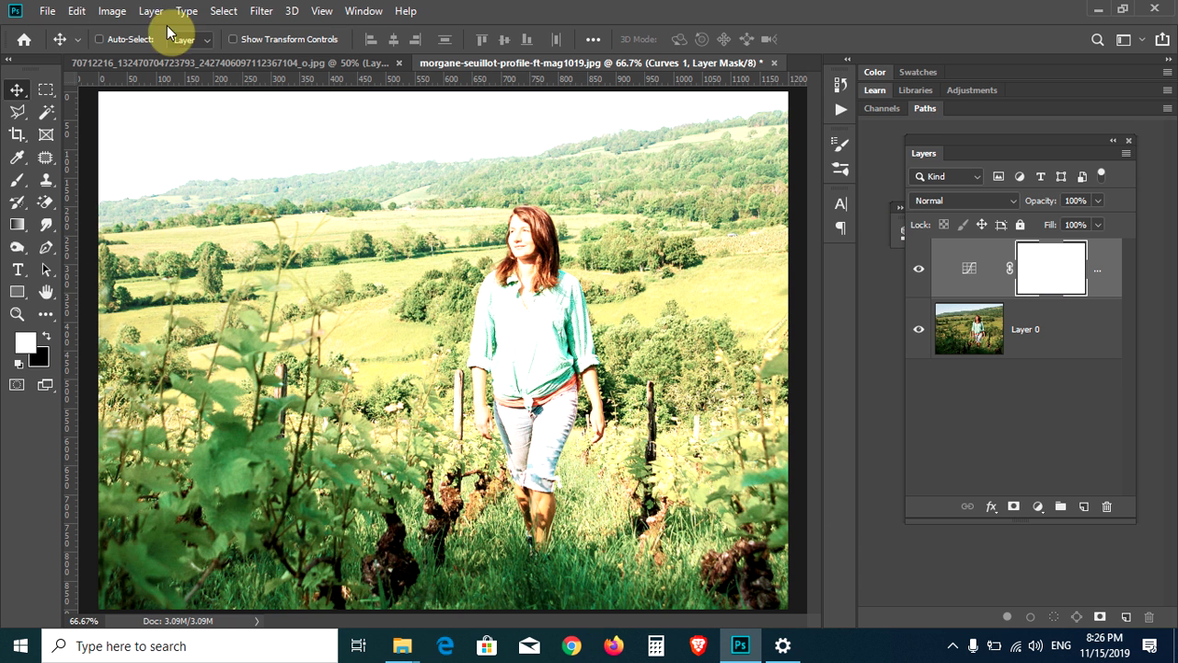
pyautogui.click(112, 11)
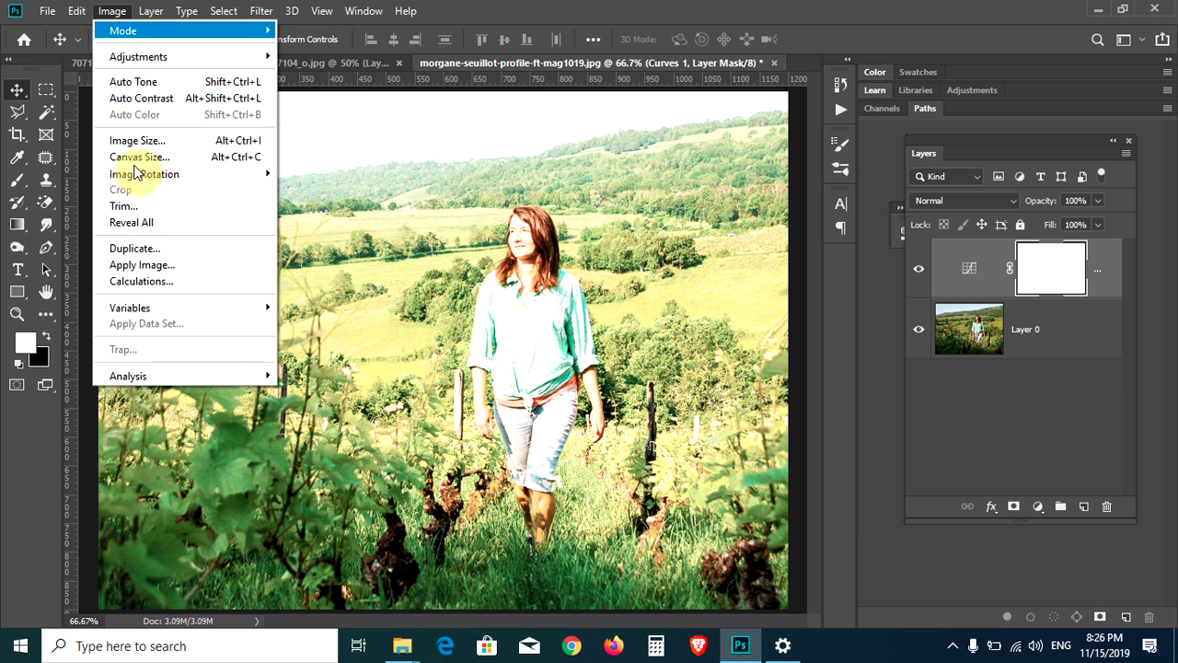
pyautogui.click(164, 266)
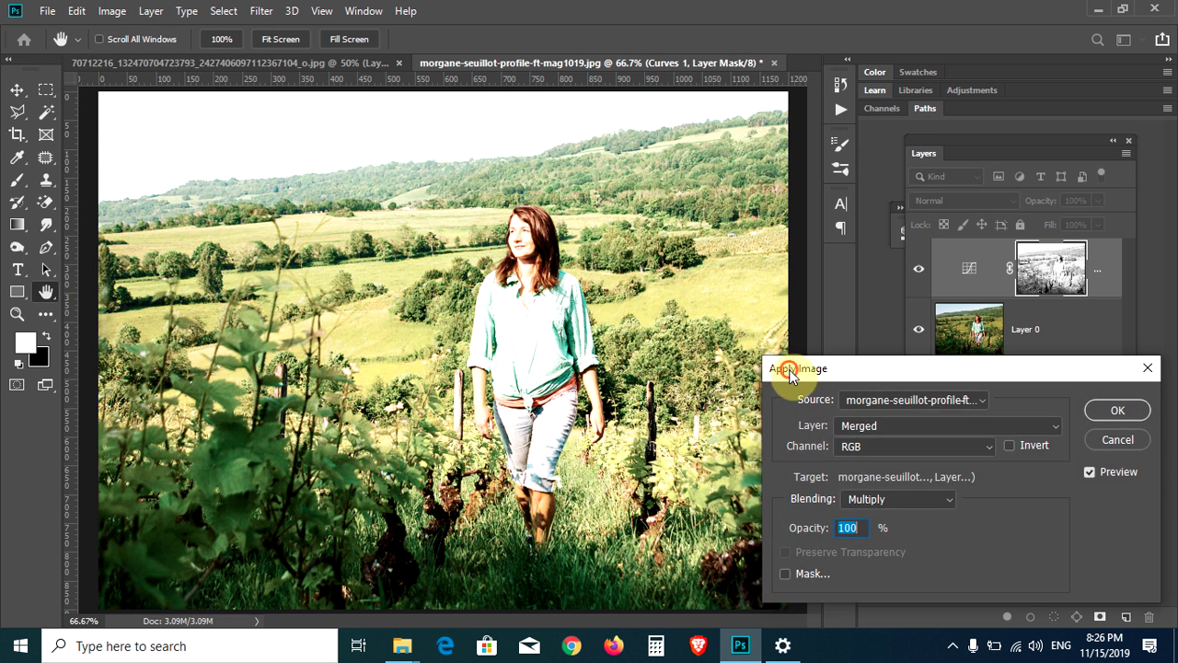
pyautogui.moveTo(790, 370); pyautogui.dragTo(126, 80)
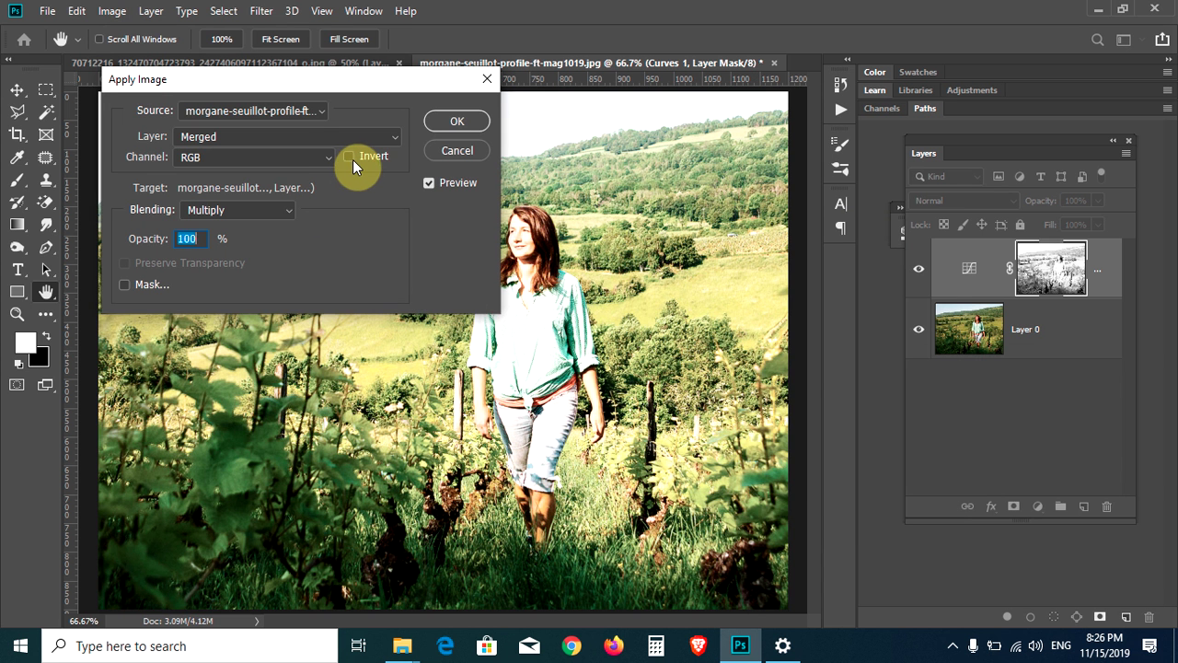
pyautogui.click(350, 158)
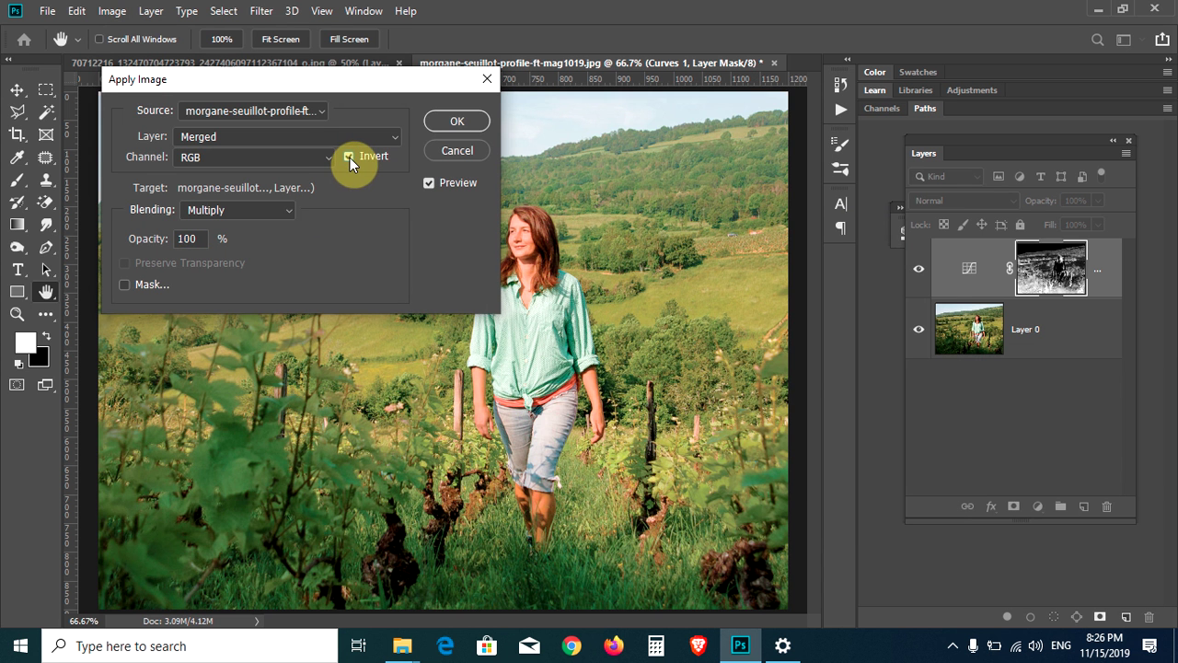
# - Try Color Burn, then apply the inverted image to the mask with Multiply blending
pyautogui.moveTo(362, 85); pyautogui.dragTo(1015, 23)
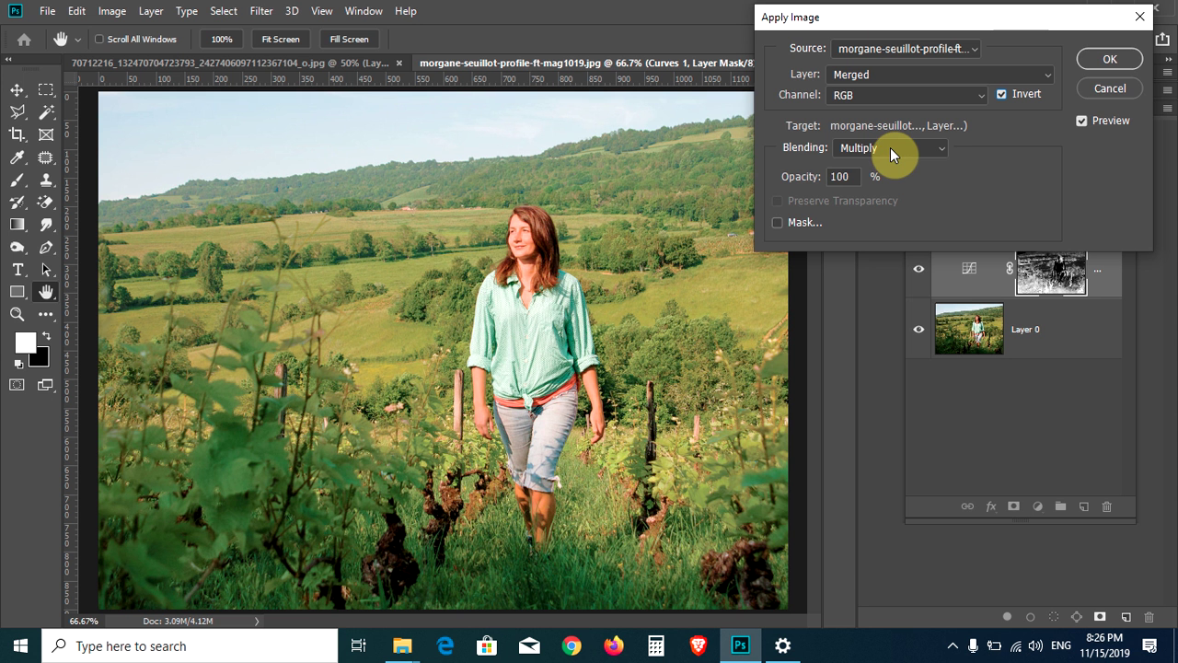
pyautogui.click(890, 149)
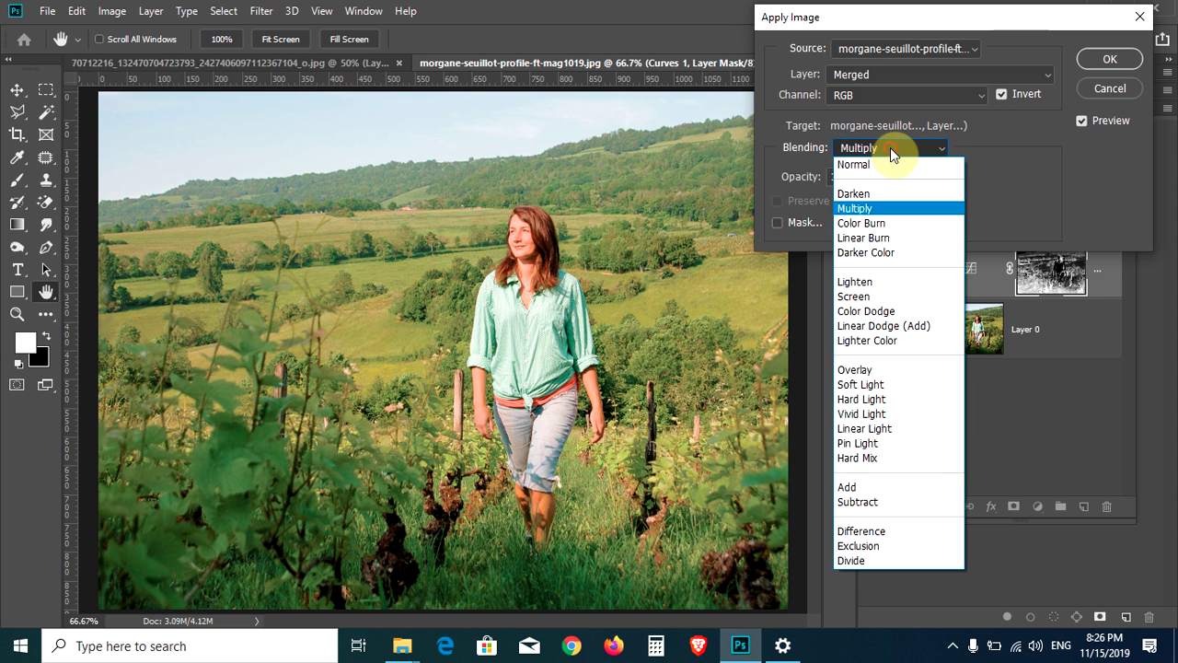
pyautogui.click(858, 223)
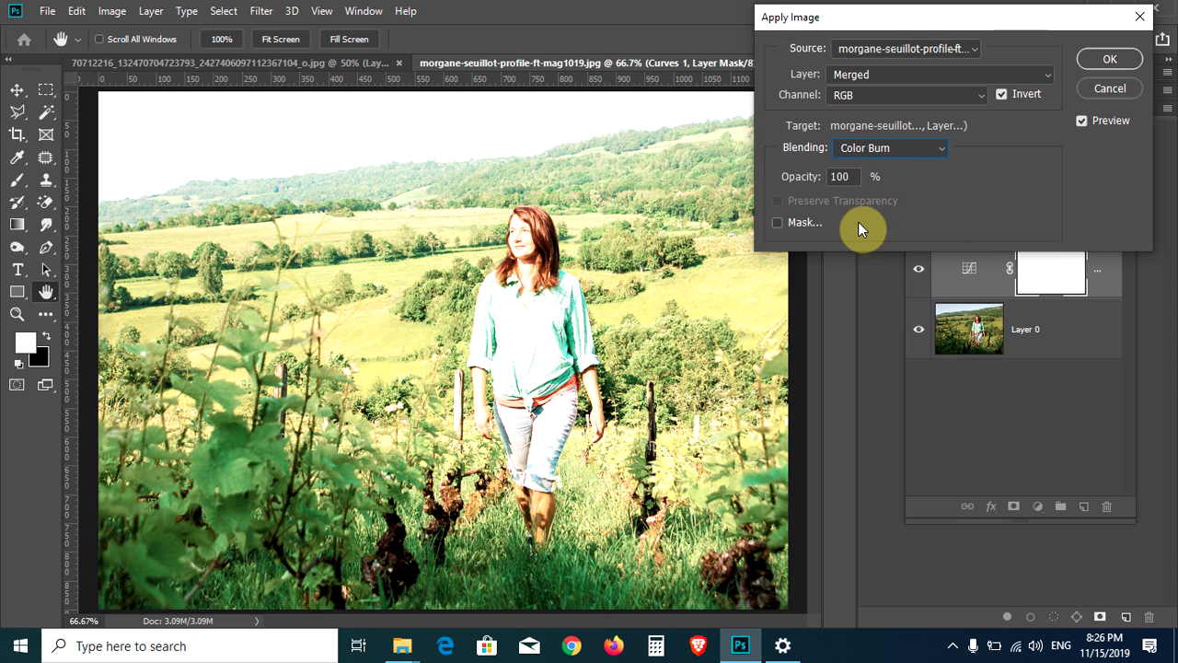
pyautogui.click(883, 145)
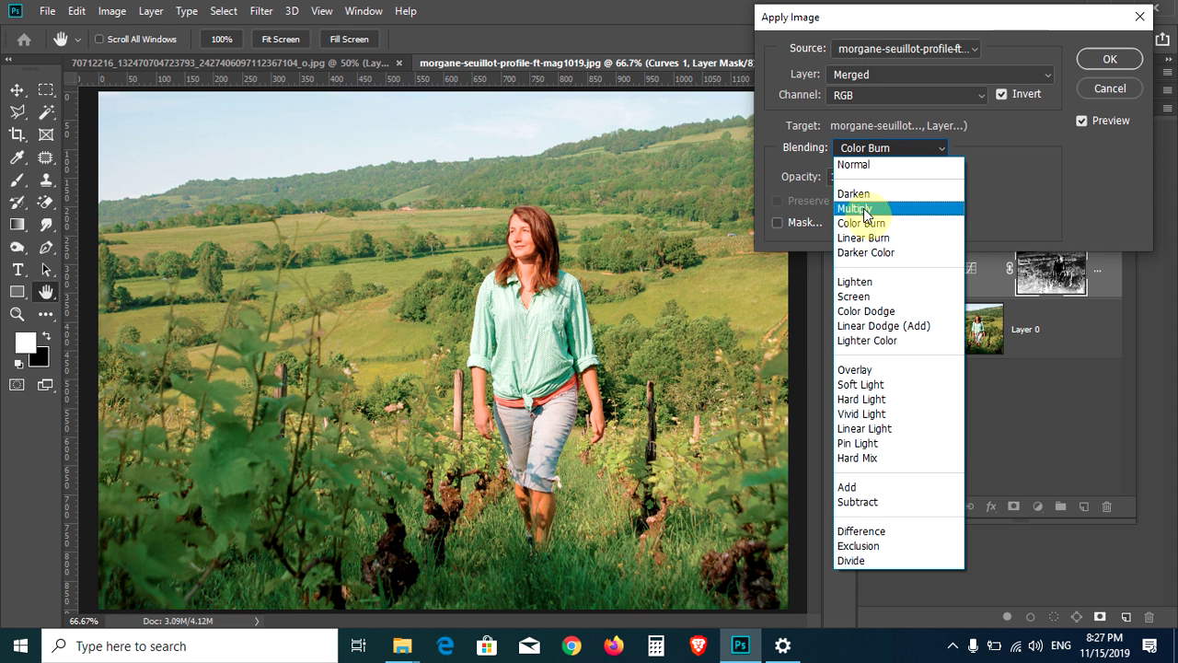
pyautogui.click(864, 209)
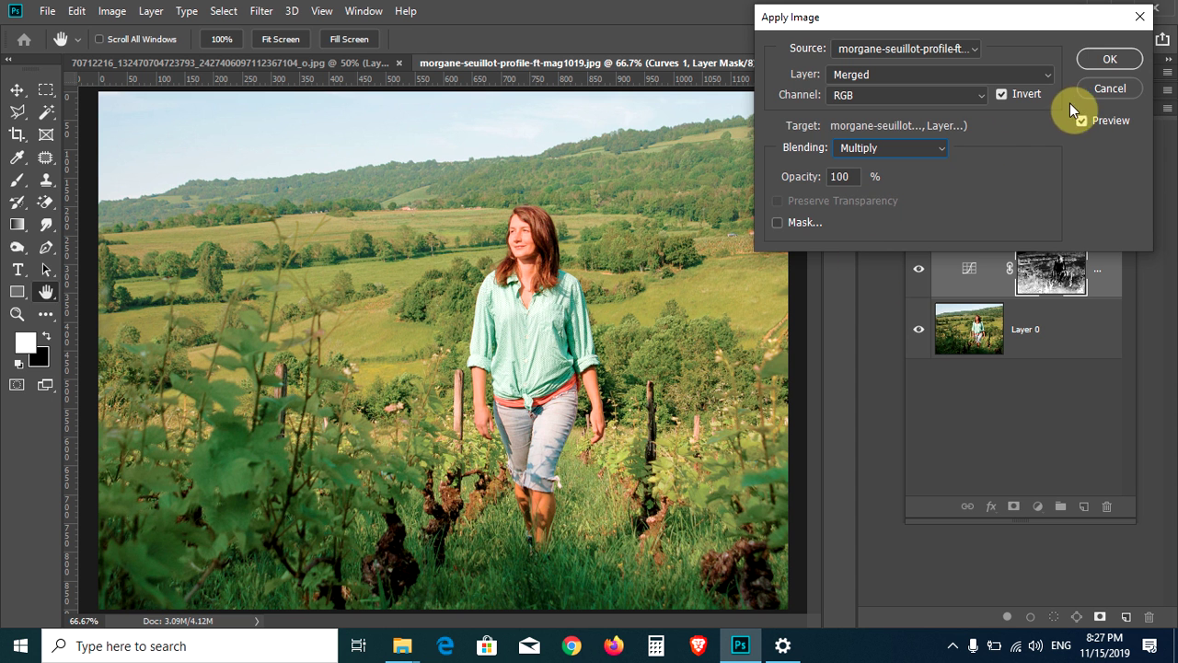
pyautogui.click(1102, 59)
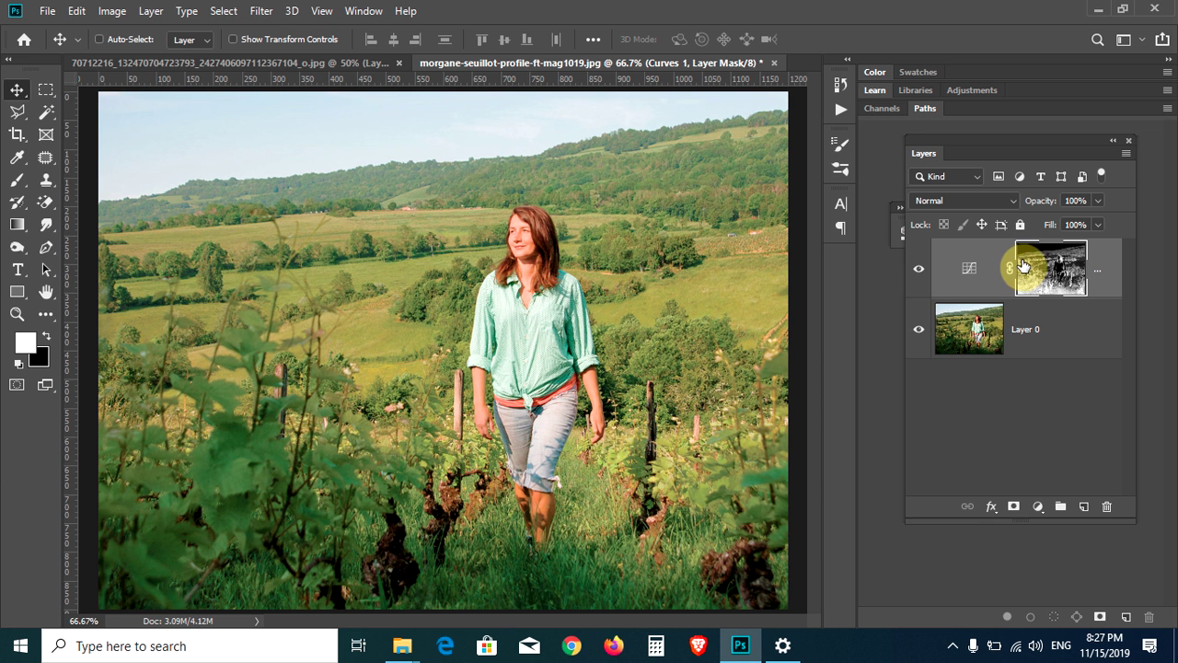
# - Run Apply Image with inverted Multiply on the Curves mask two more times
pyautogui.click(111, 11)
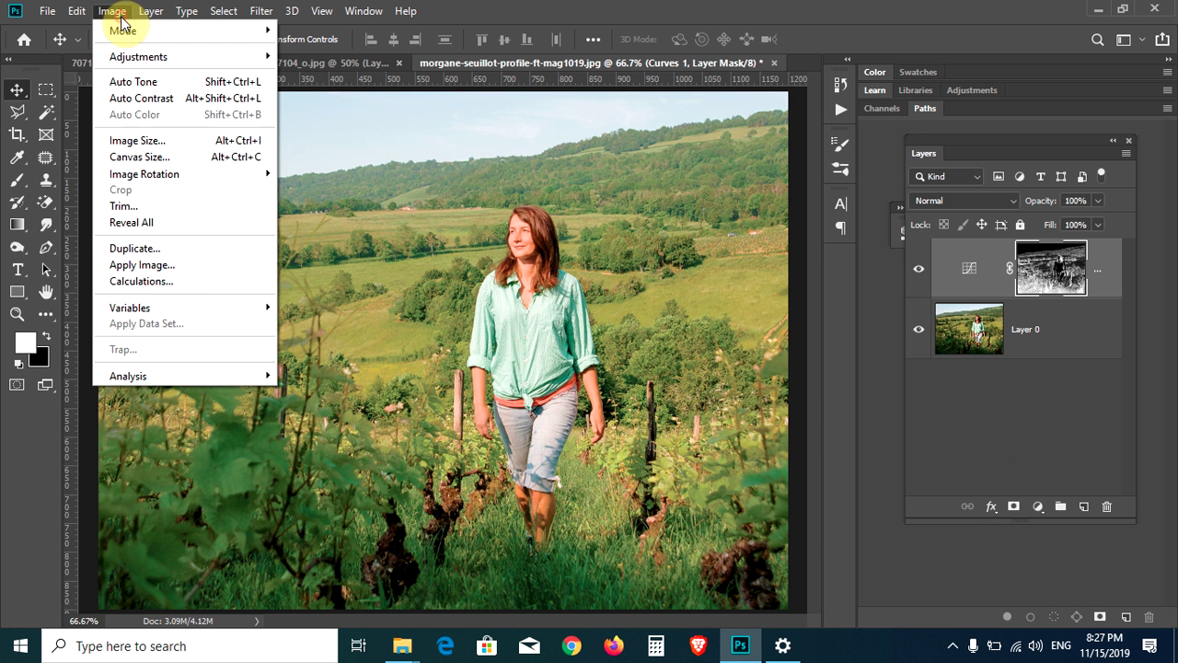
pyautogui.click(182, 264)
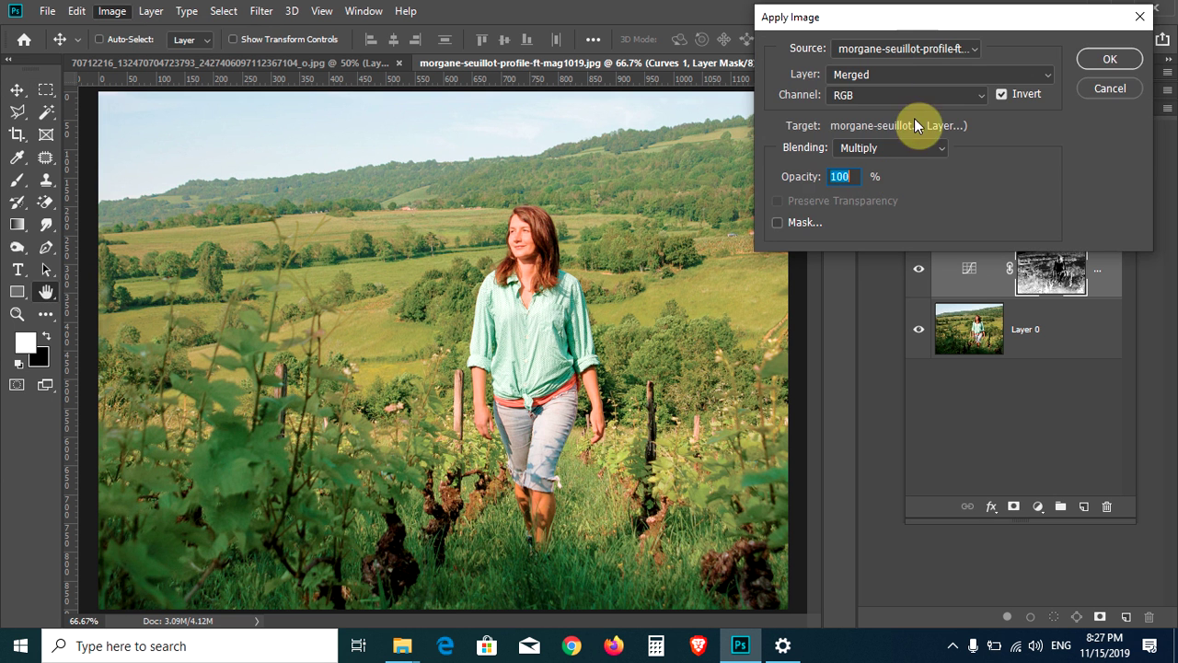
pyautogui.moveTo(909, 19); pyautogui.dragTo(724, 22)
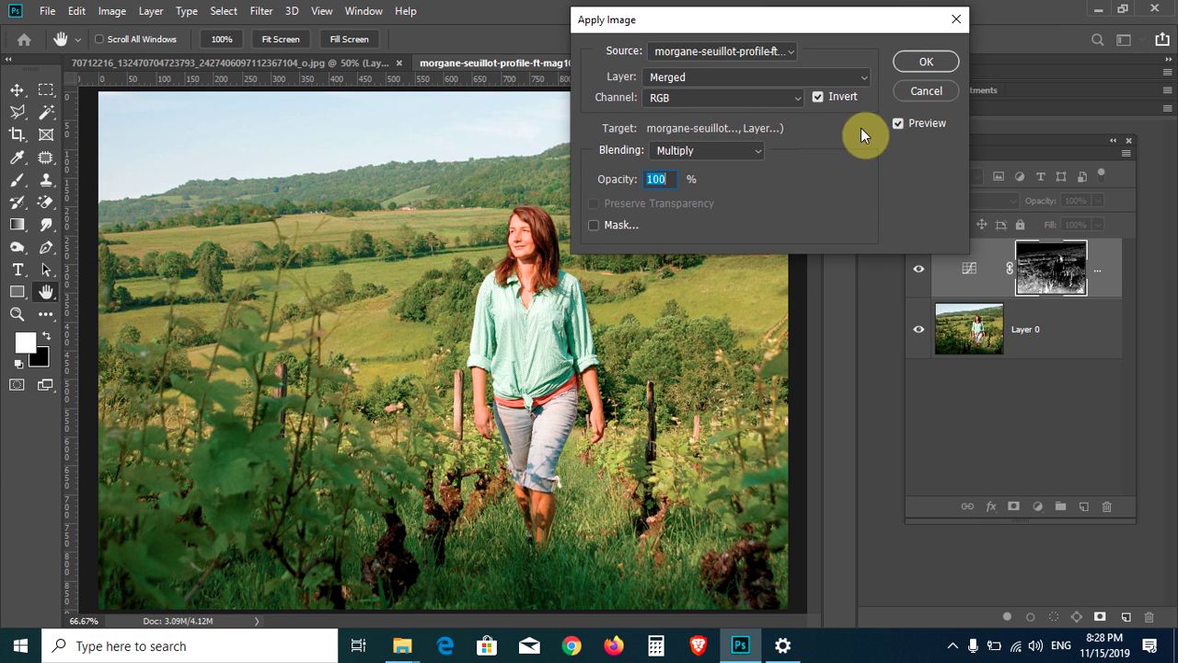
pyautogui.click(910, 58)
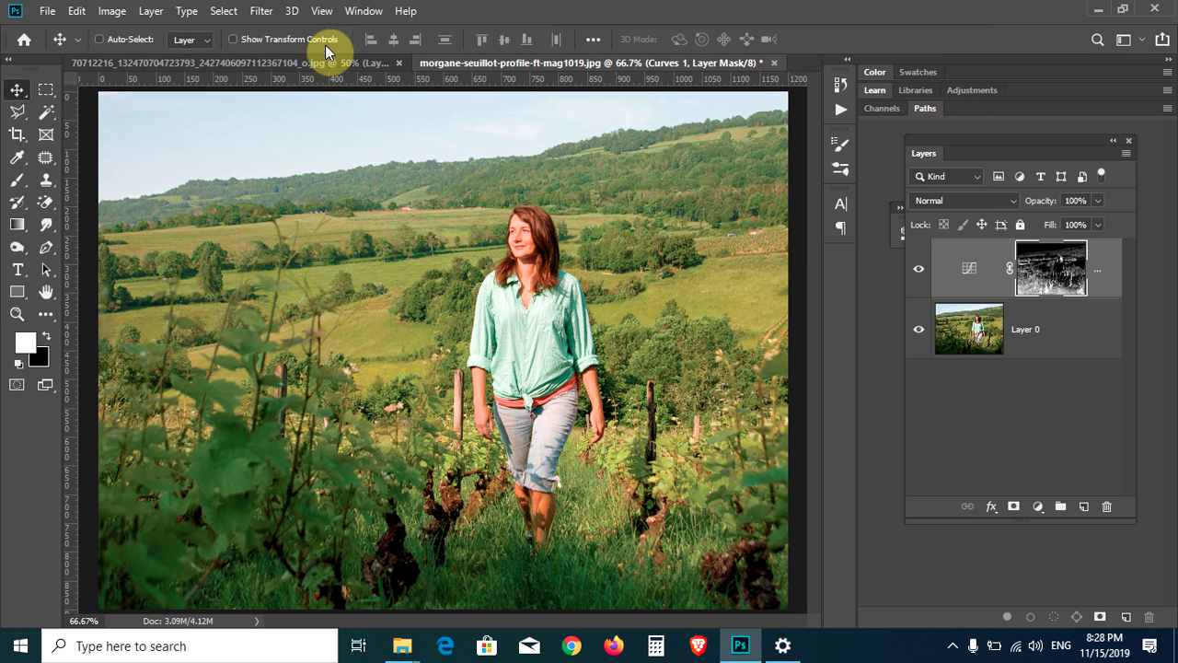
pyautogui.click(114, 11)
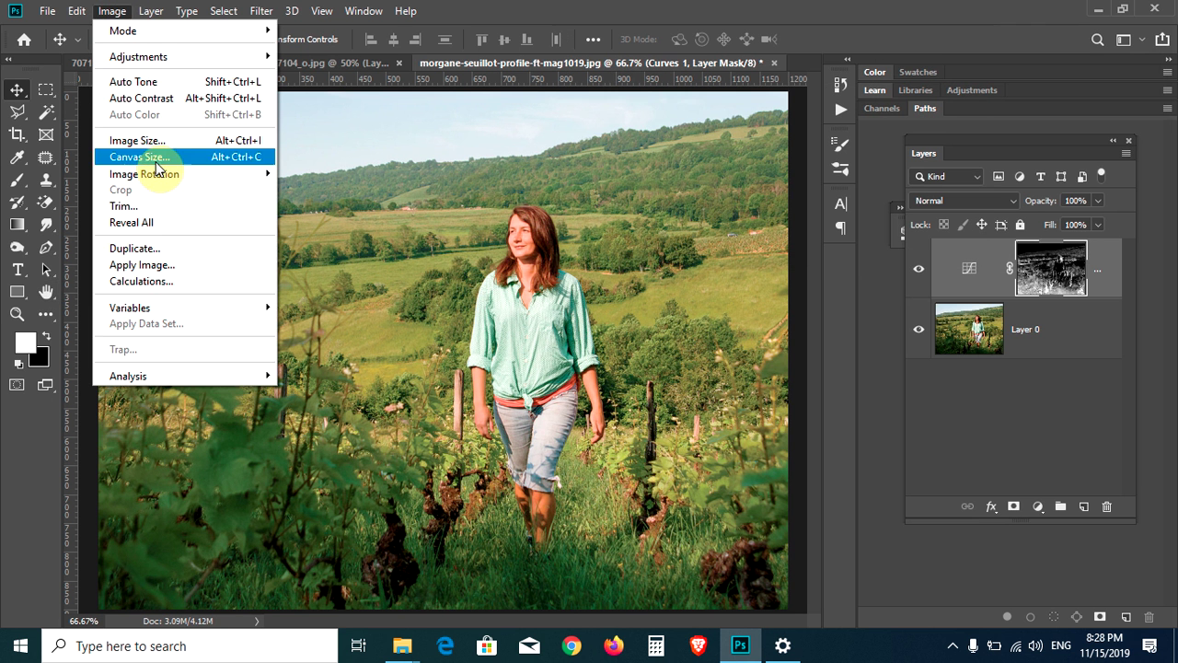
pyautogui.click(186, 265)
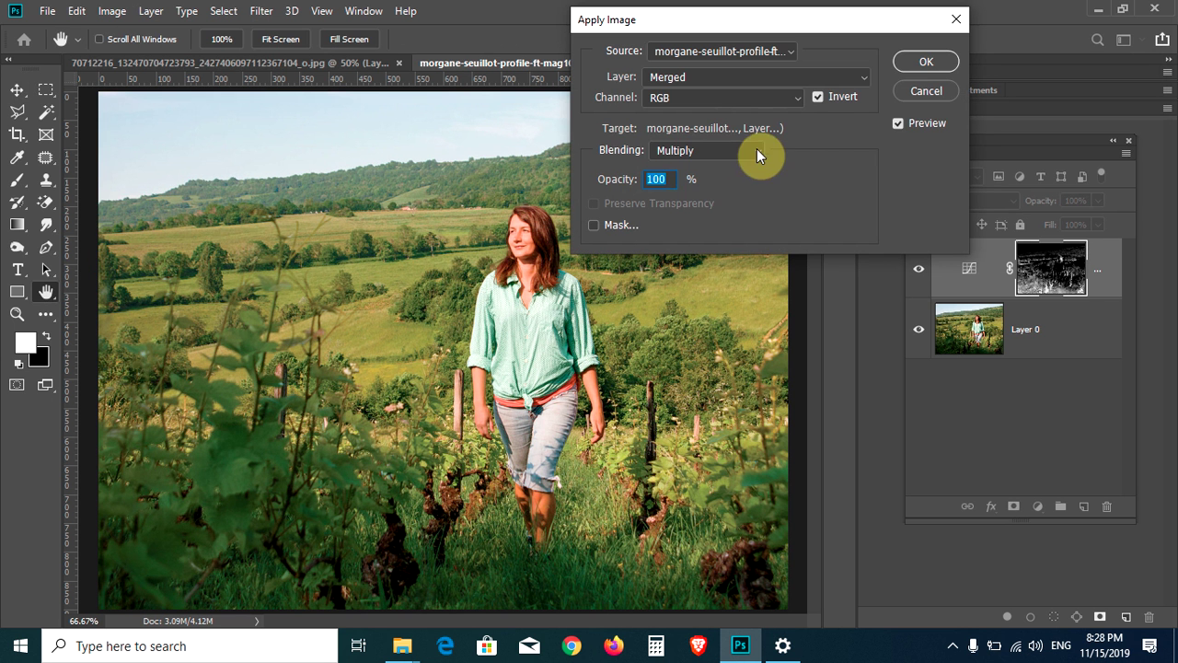
pyautogui.click(915, 61)
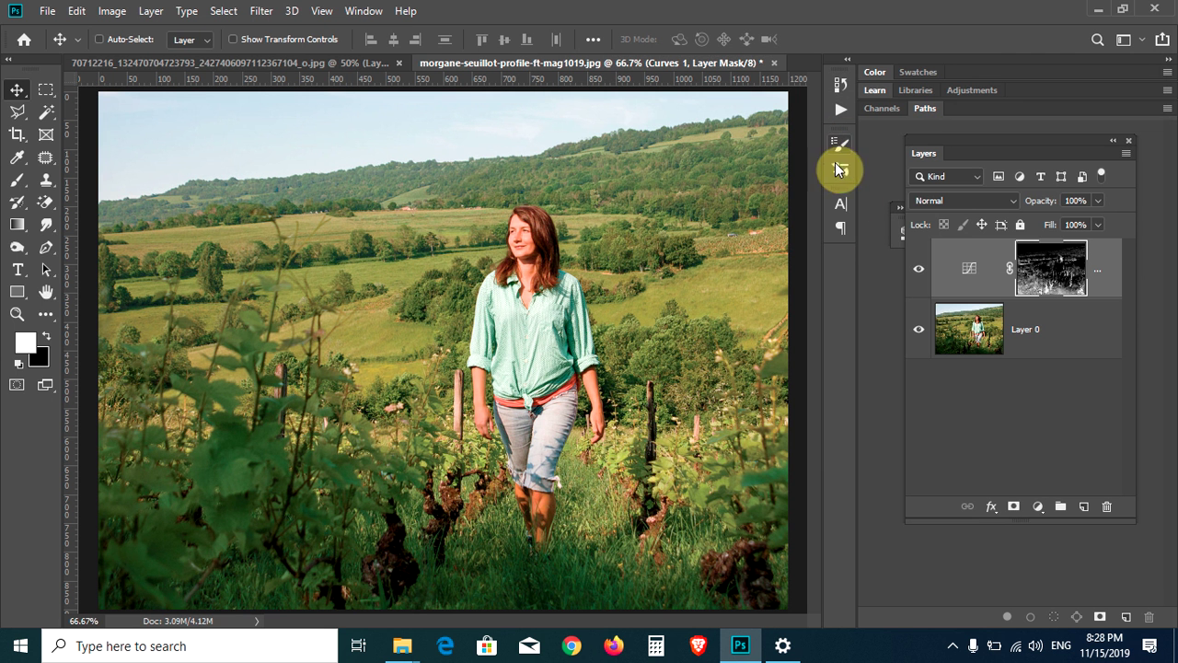
pyautogui.click(918, 274)
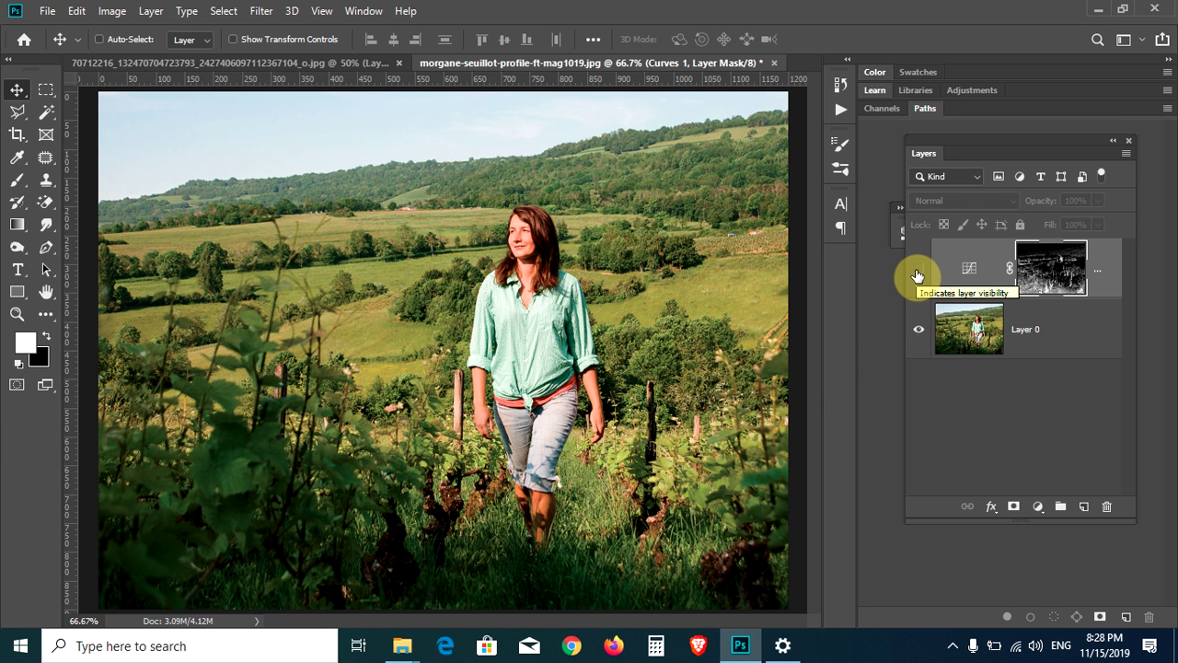
pyautogui.click(918, 274)
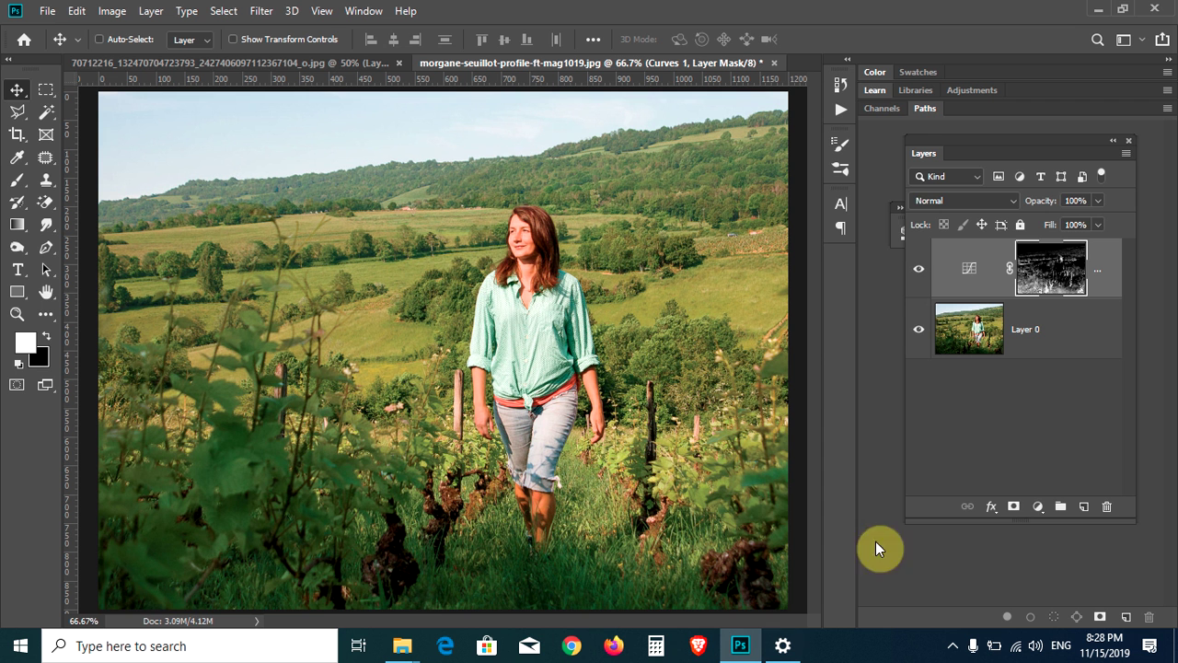
pyautogui.click(919, 270)
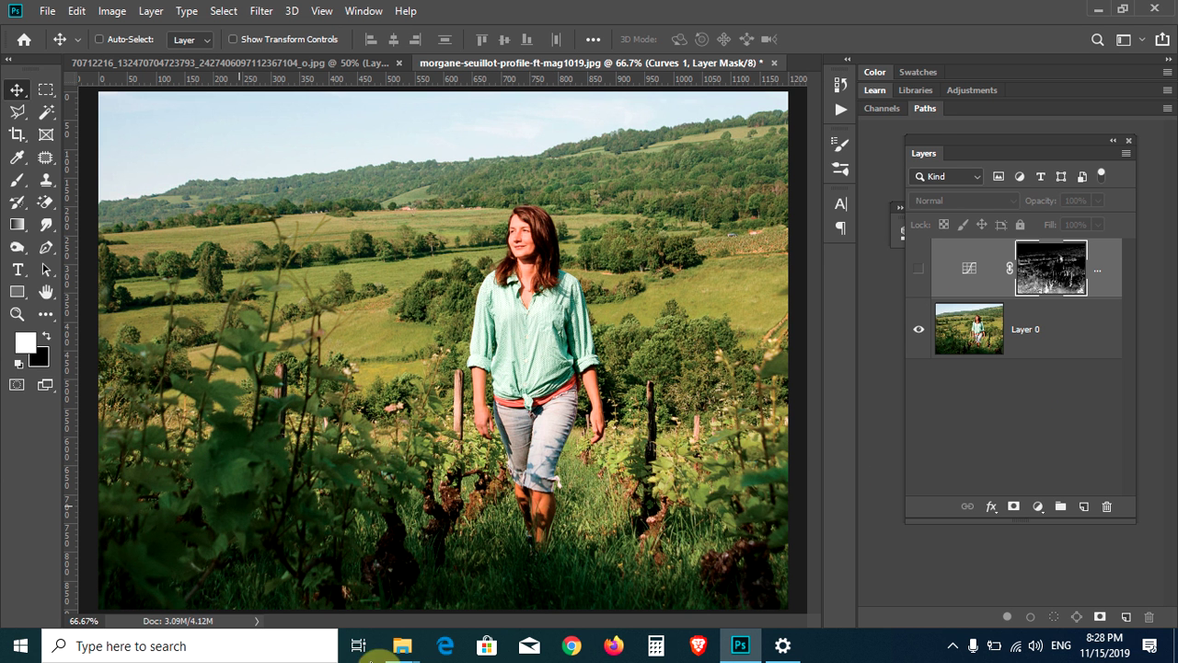
pyautogui.click(920, 275)
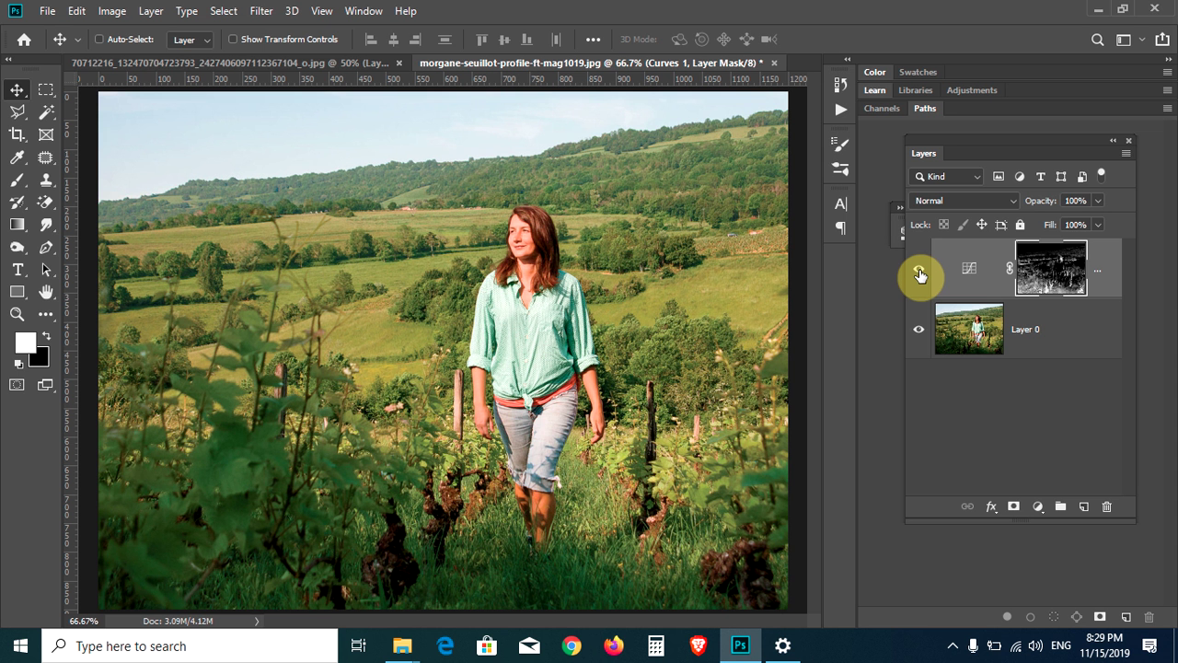
# - Display the Curves 1 mask alone so the grayscale luminosity map fills the canvas
pyautogui.click(919, 272)
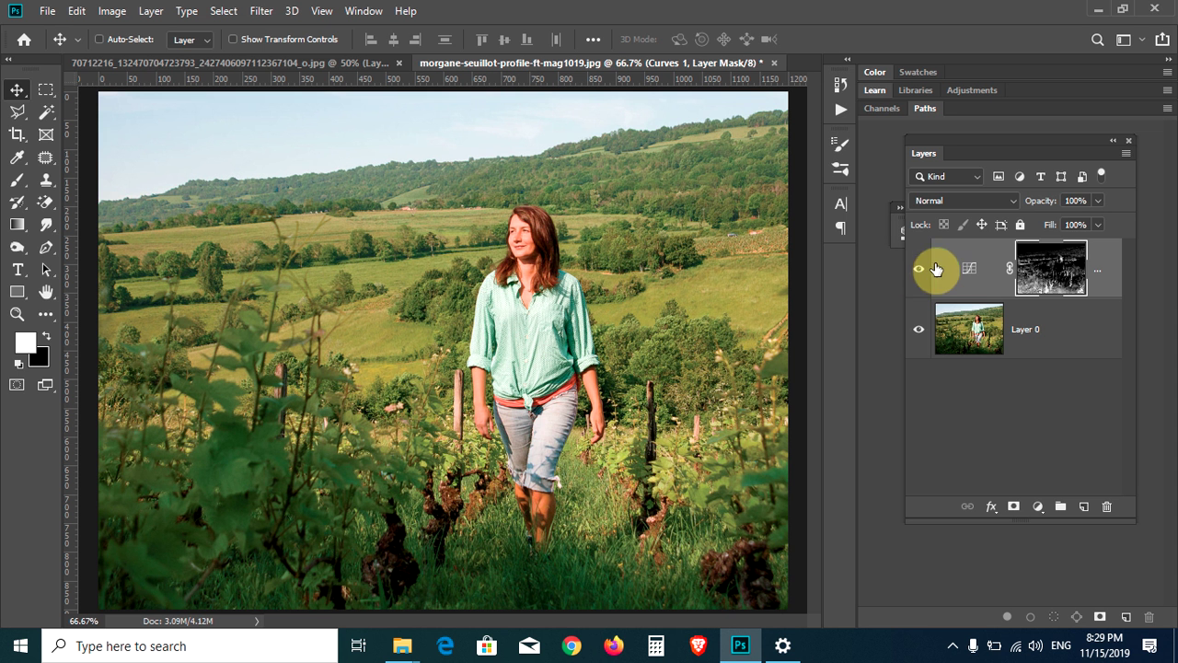
pyautogui.keyDown('alt'); pyautogui.click(1060, 279); pyautogui.keyUp('alt')
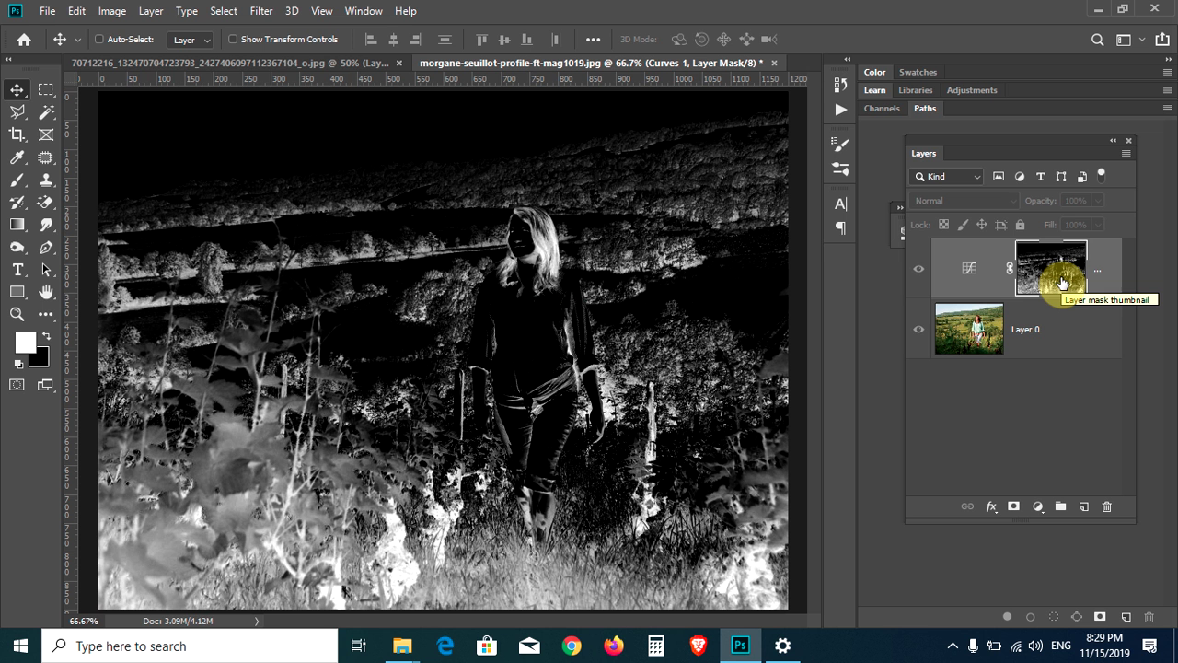